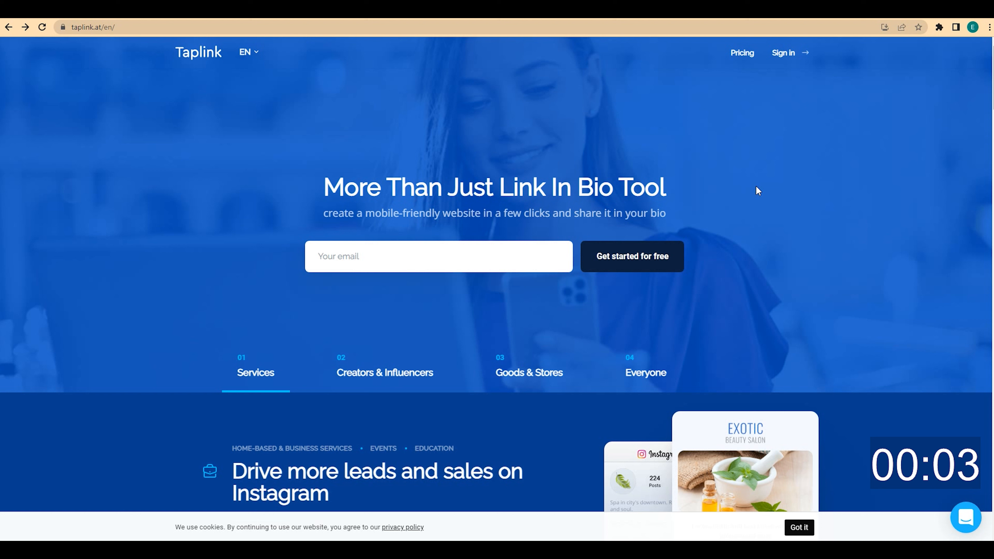
Sign in to Taplink and scroll through the Bio link templates
click(795, 57)
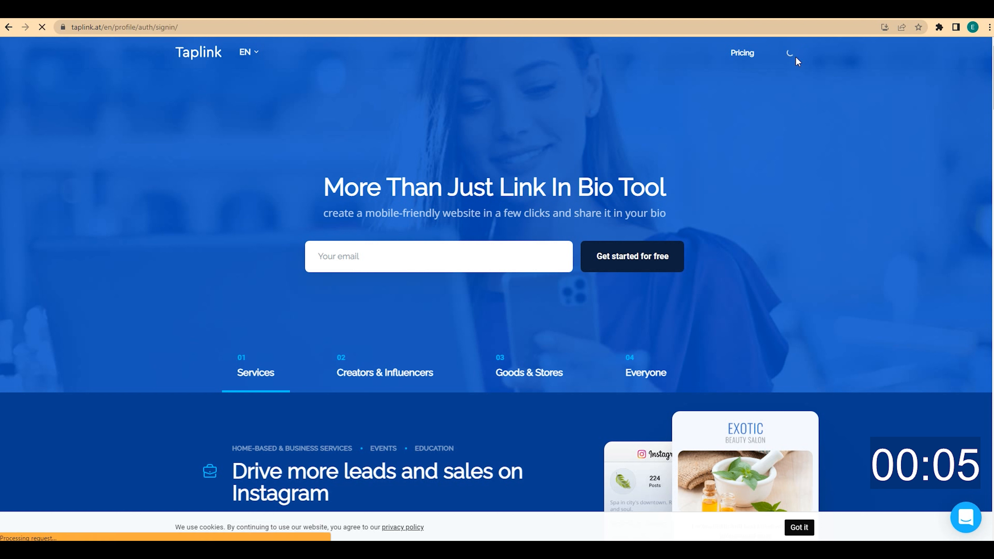
scroll(876, 256, down, 10)
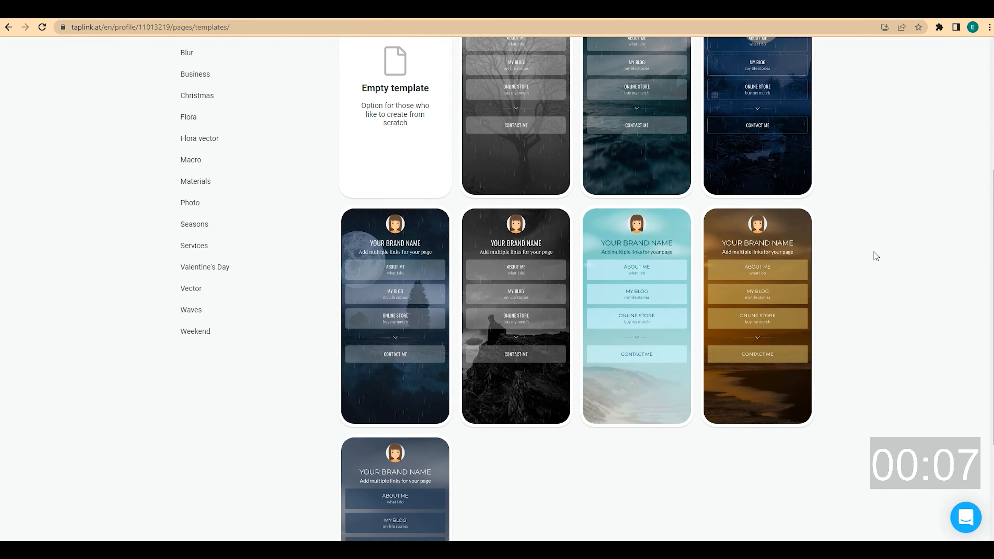
scroll(876, 257, down, 3)
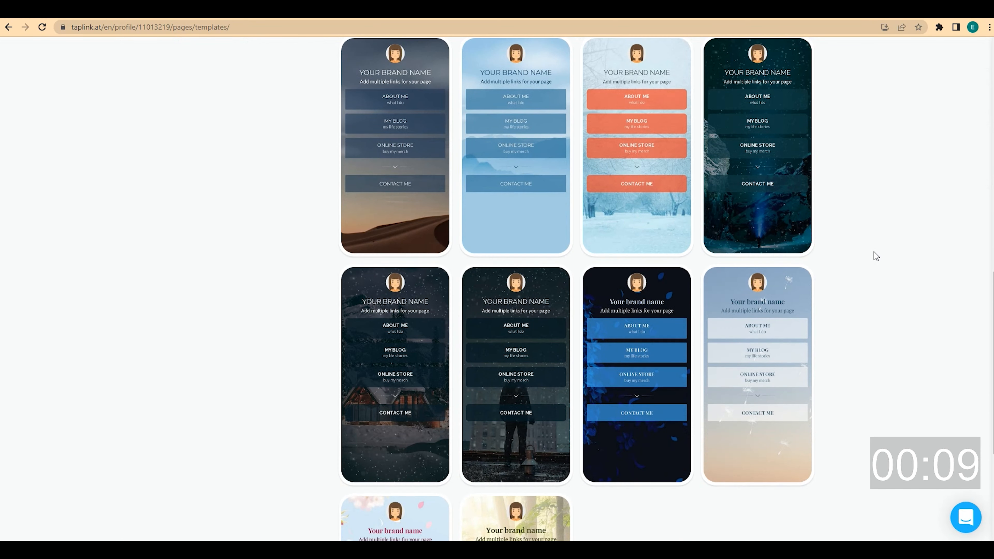
scroll(875, 257, up, 10)
scroll(876, 257, up, 3)
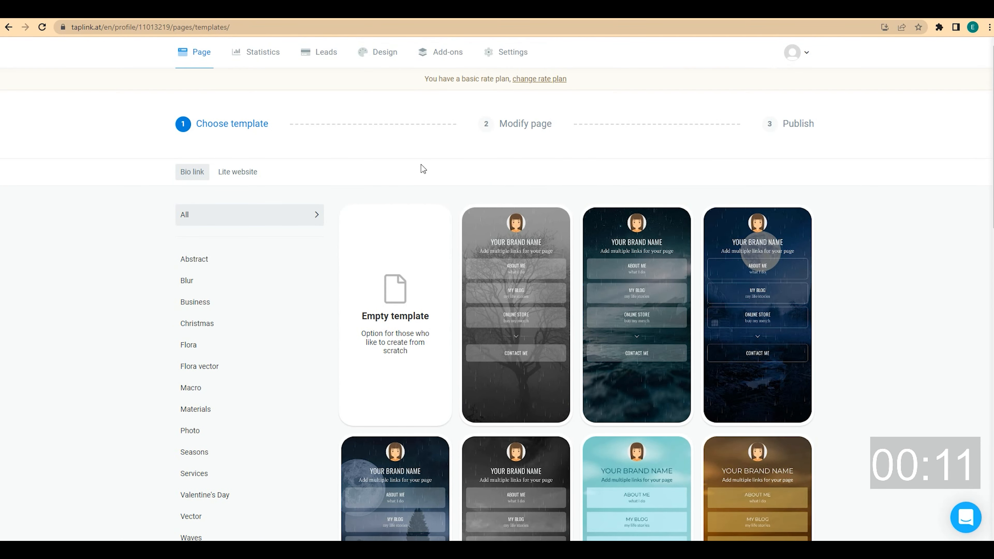
Browse the Lite website templates and return to the New profile template chooser
click(248, 173)
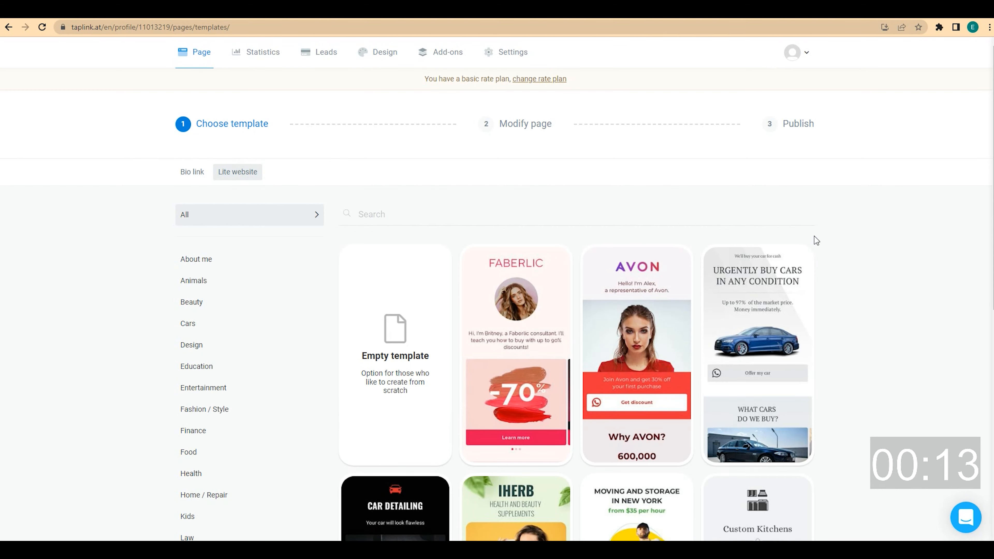
scroll(834, 239, down, 7)
scroll(834, 239, down, 9)
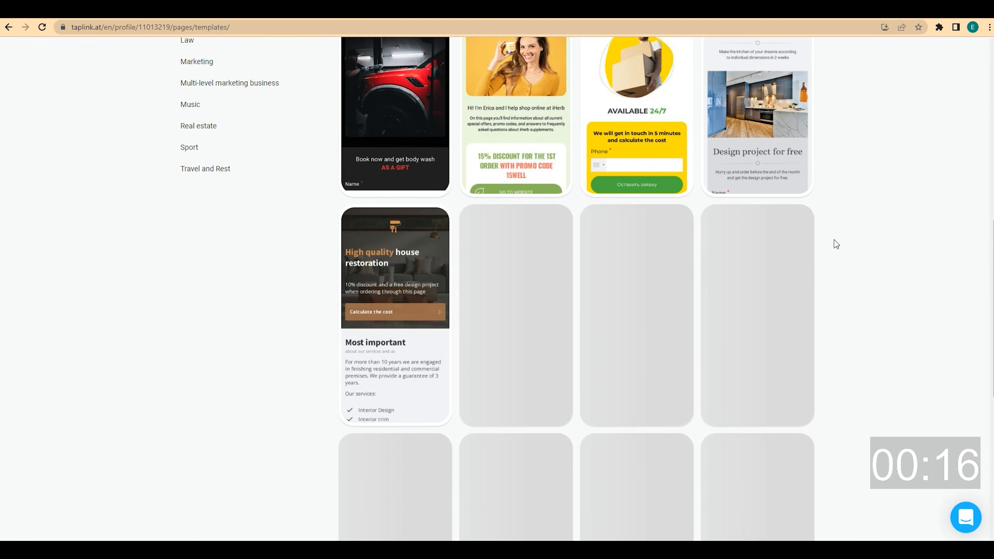
scroll(834, 239, down, 6)
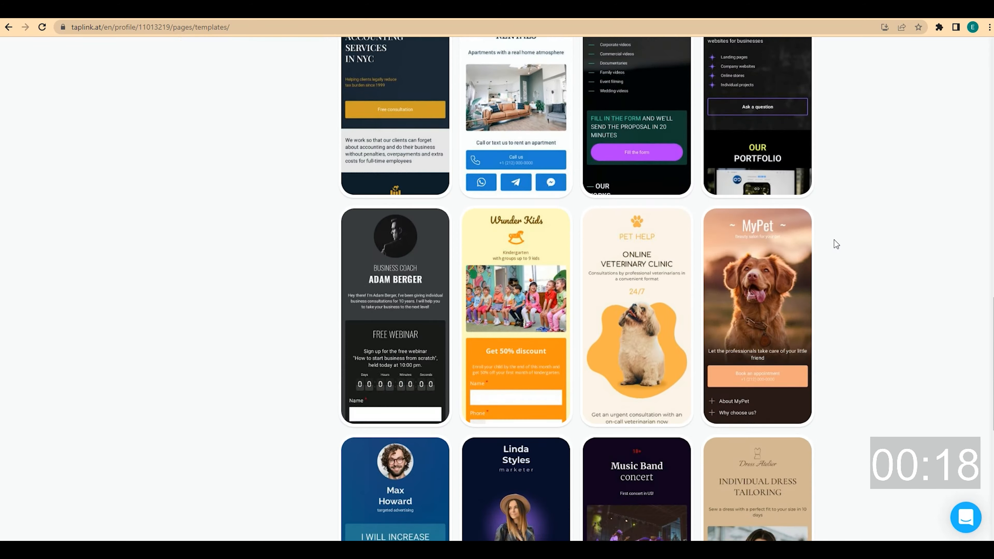
scroll(833, 239, up, 13)
scroll(834, 243, up, 9)
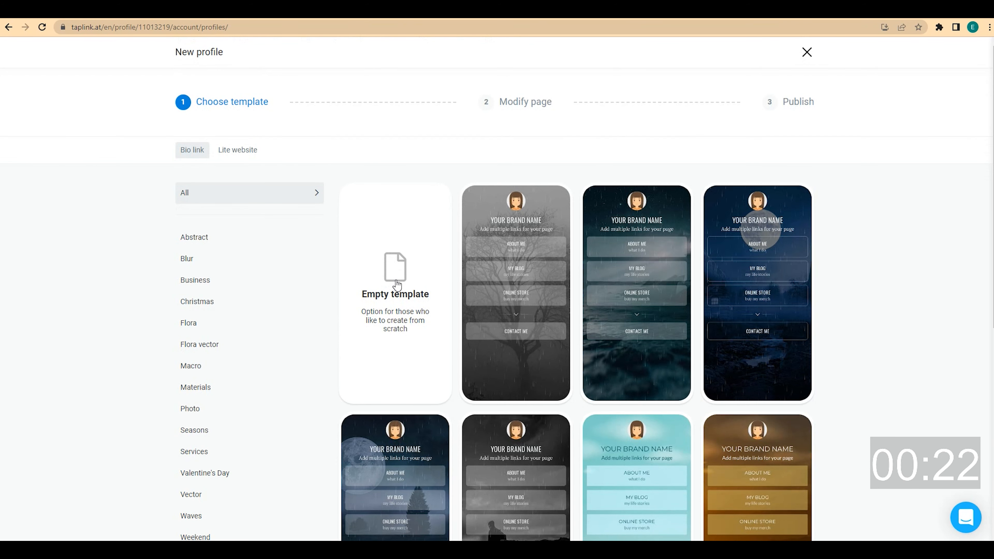
Create a new profile from the Empty template and confirm it
click(398, 280)
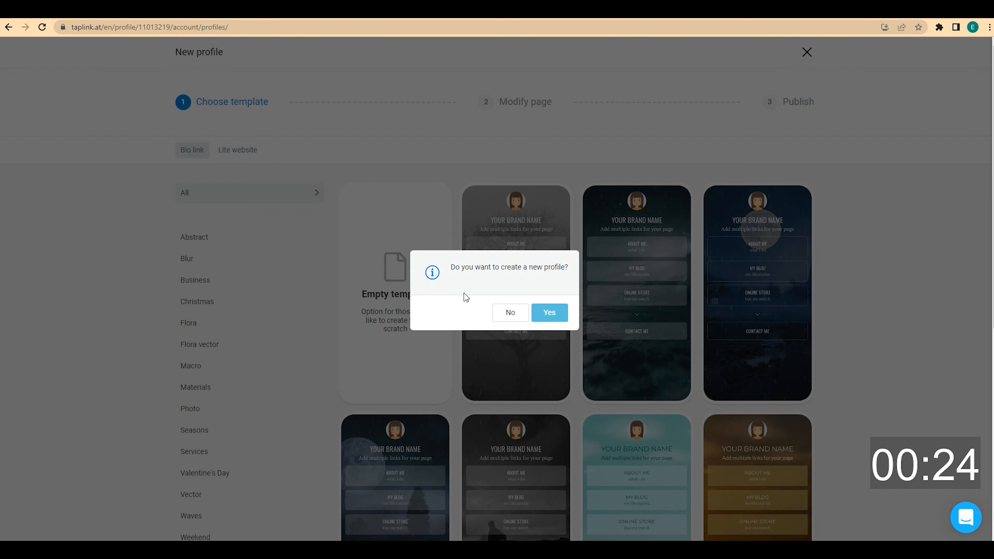
click(561, 312)
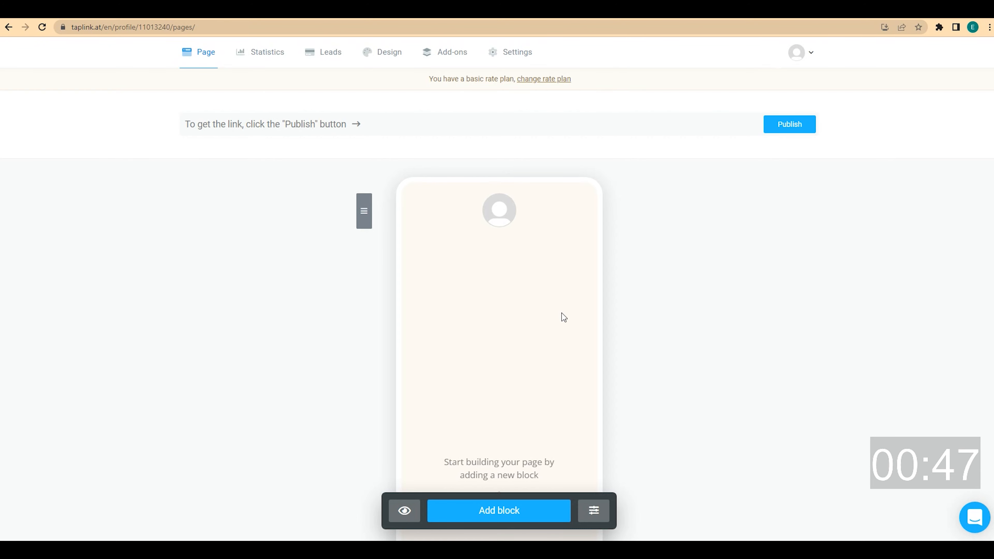
Upload and crop the suited man's portrait as a very large 150x150 avatar
click(509, 211)
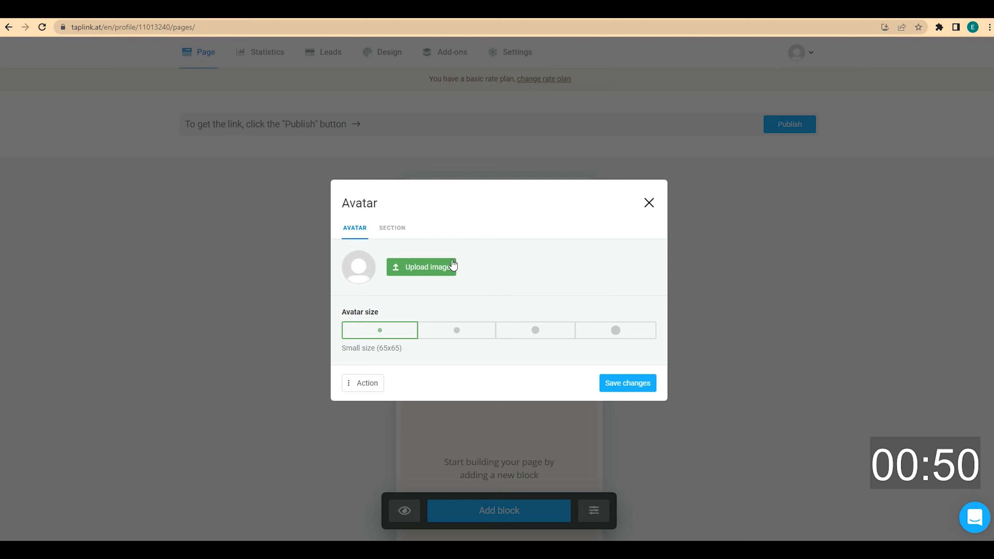
click(444, 267)
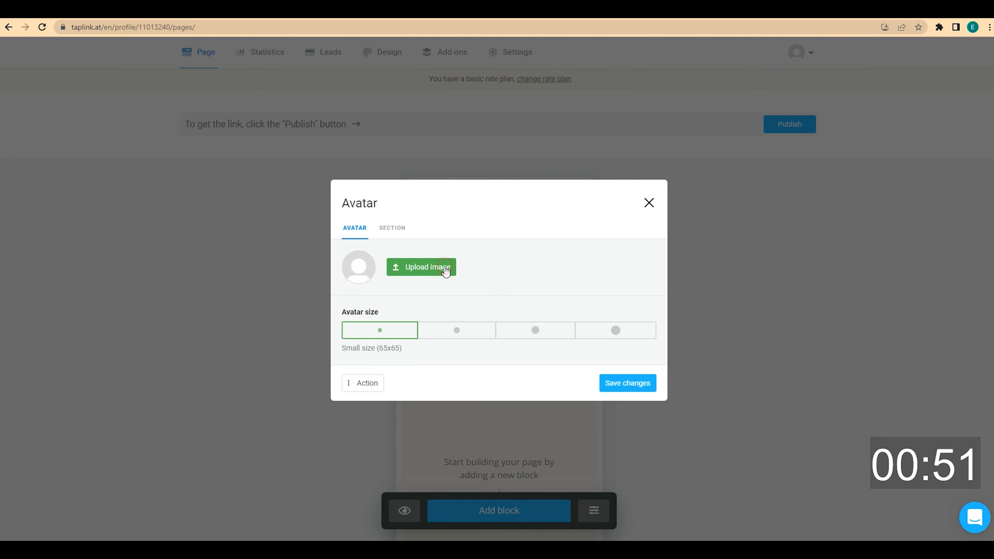
click(349, 106)
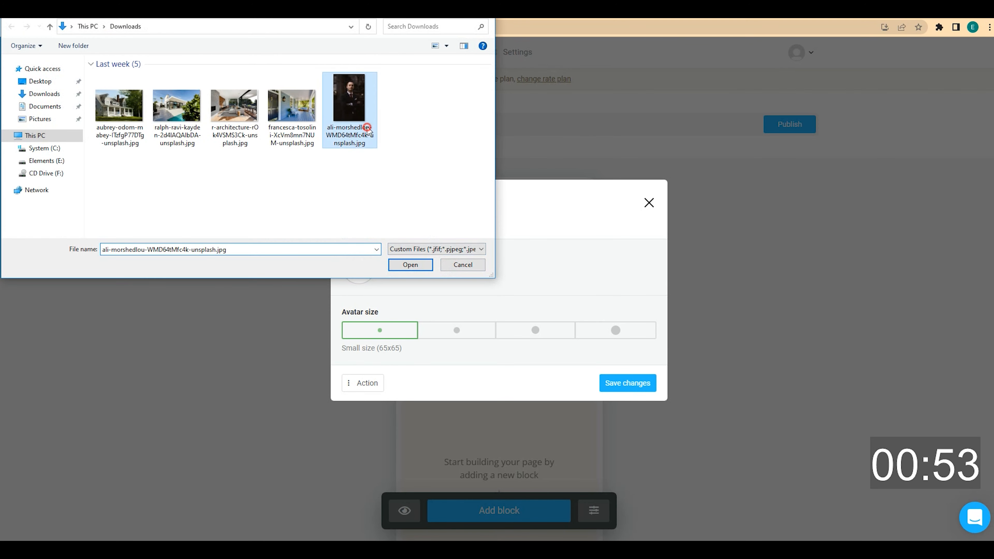
click(410, 265)
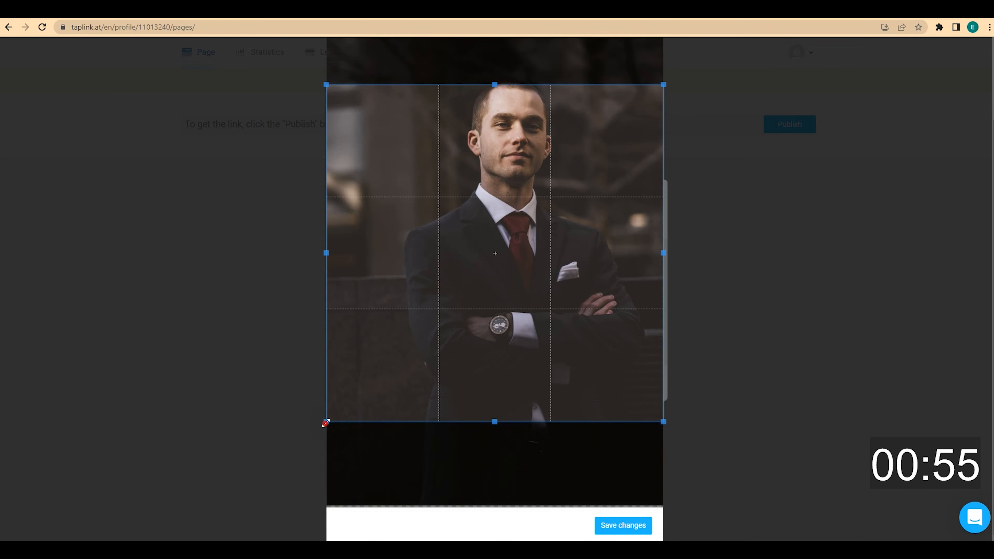
drag(328, 421, 486, 268)
click(617, 526)
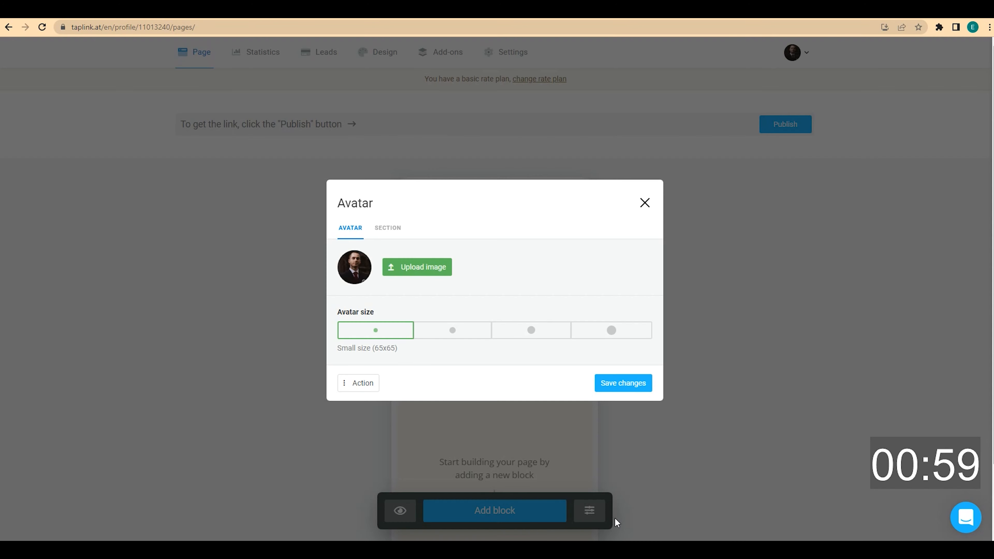
click(608, 331)
click(623, 382)
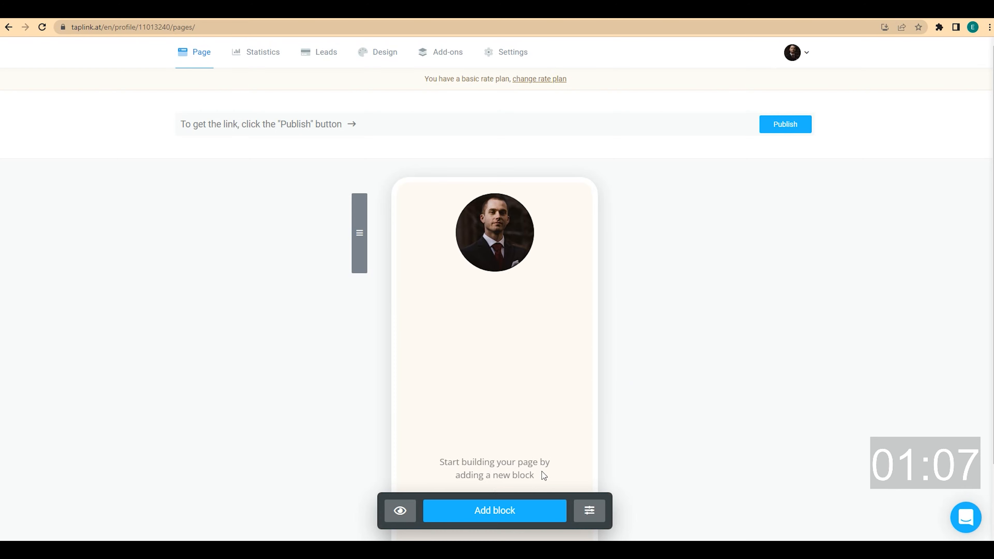
Add a text block with the agent's name, centred, styled as Medium headline
click(508, 511)
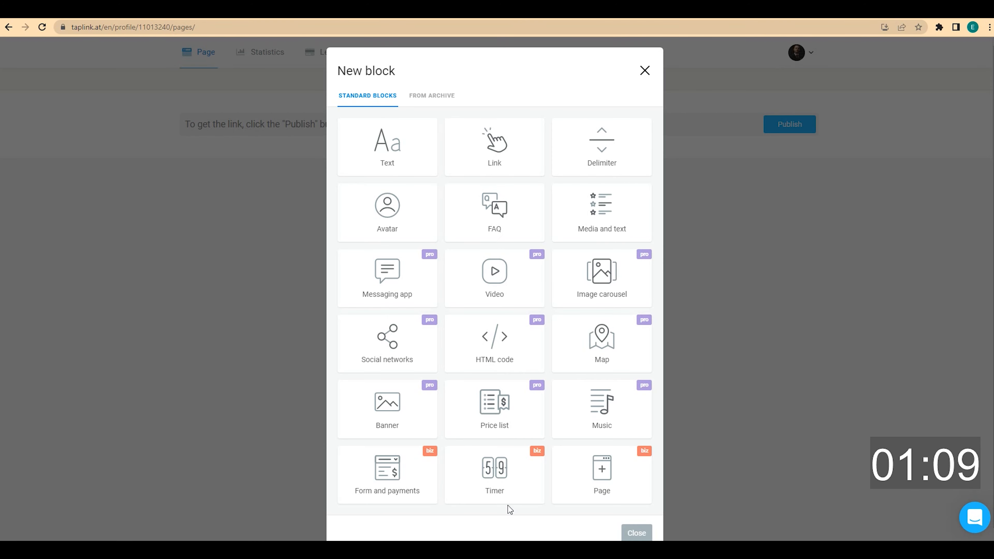
click(412, 165)
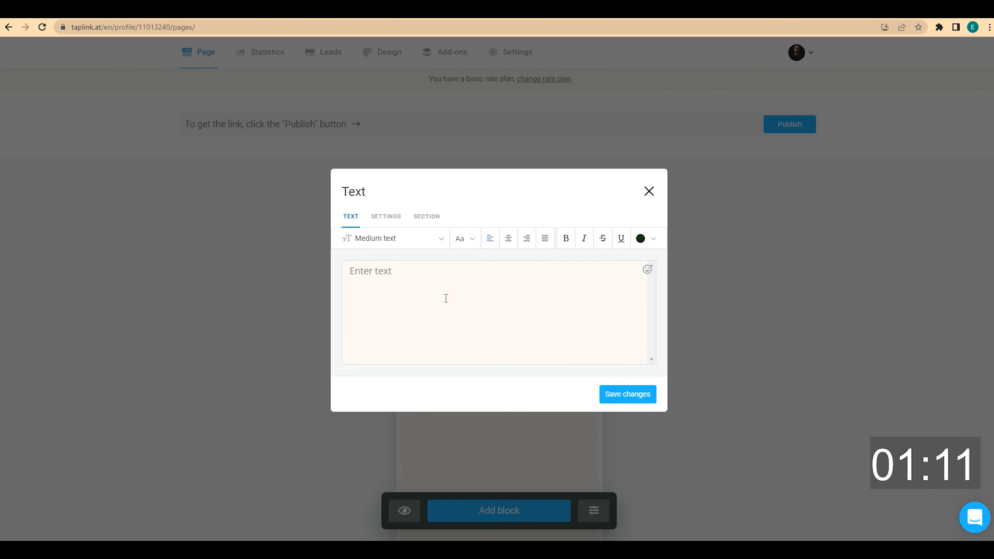
click(446, 299)
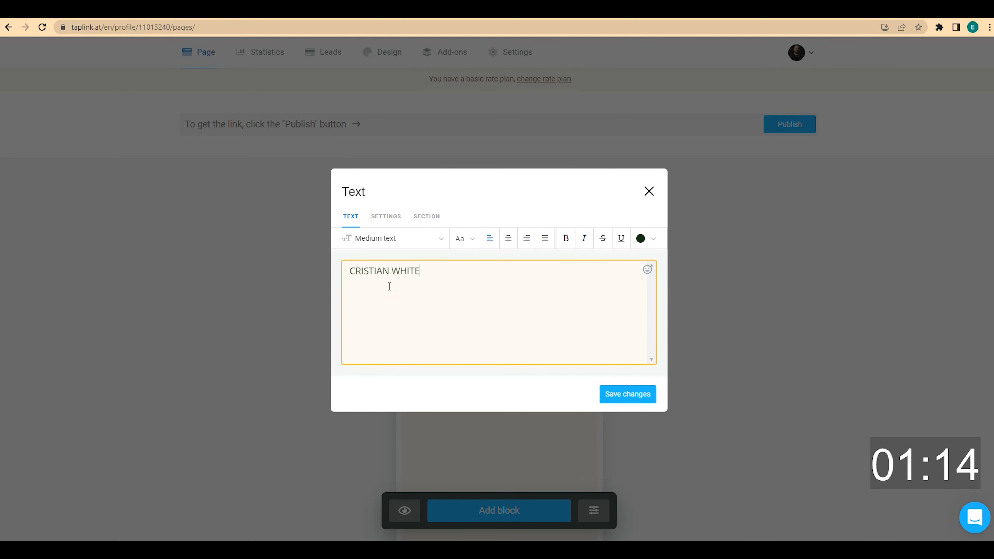
click(507, 241)
click(445, 243)
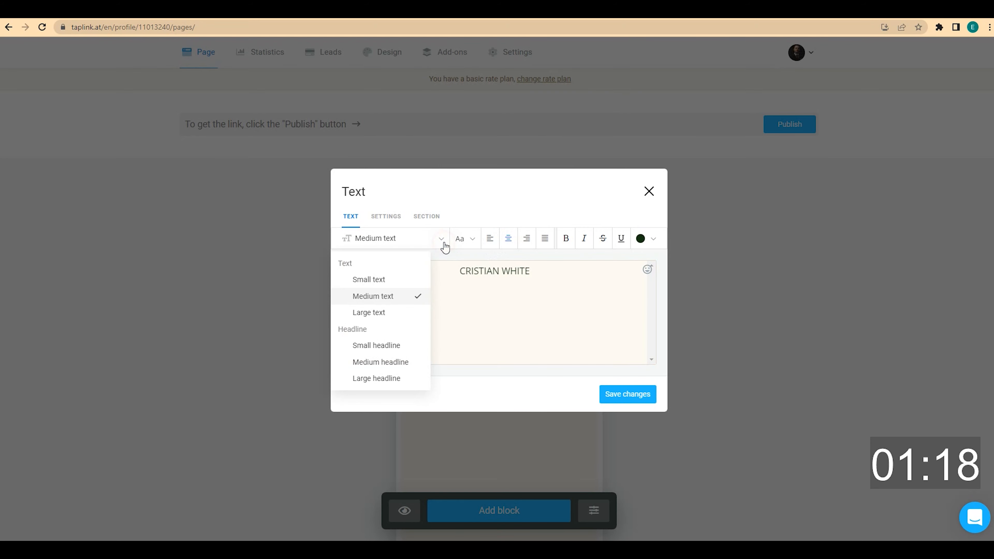
click(407, 359)
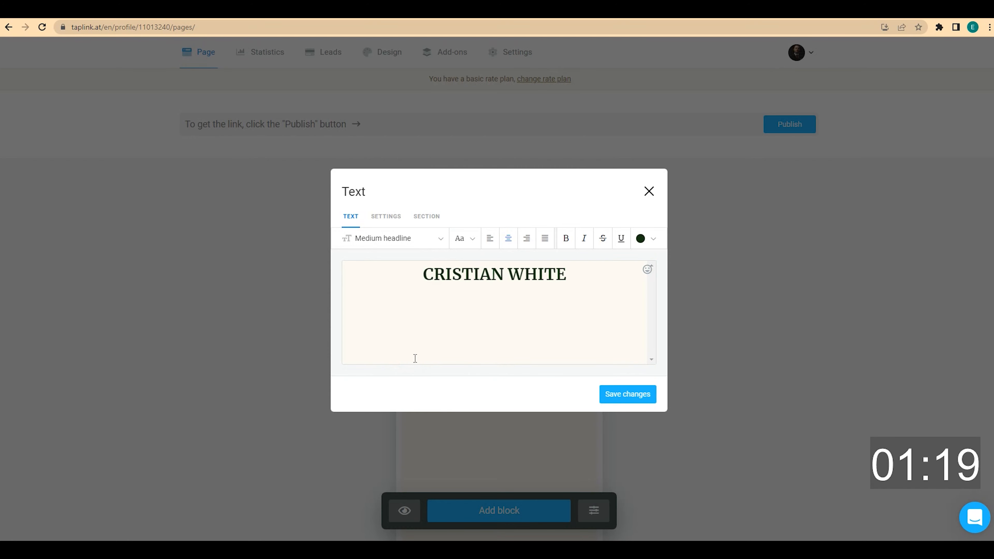
click(617, 396)
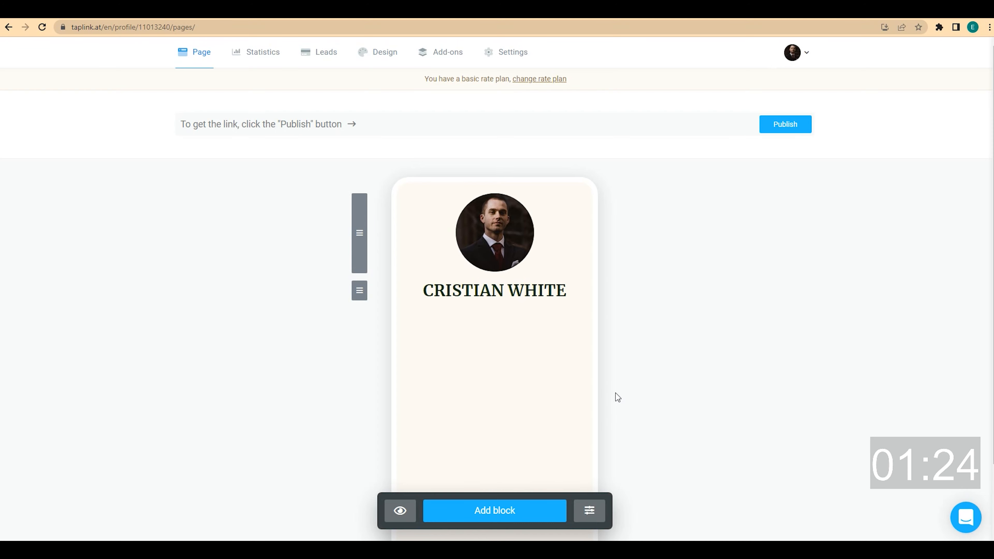
Add a centred 'Real estate agent in NYC' text block in Medium text style
click(499, 510)
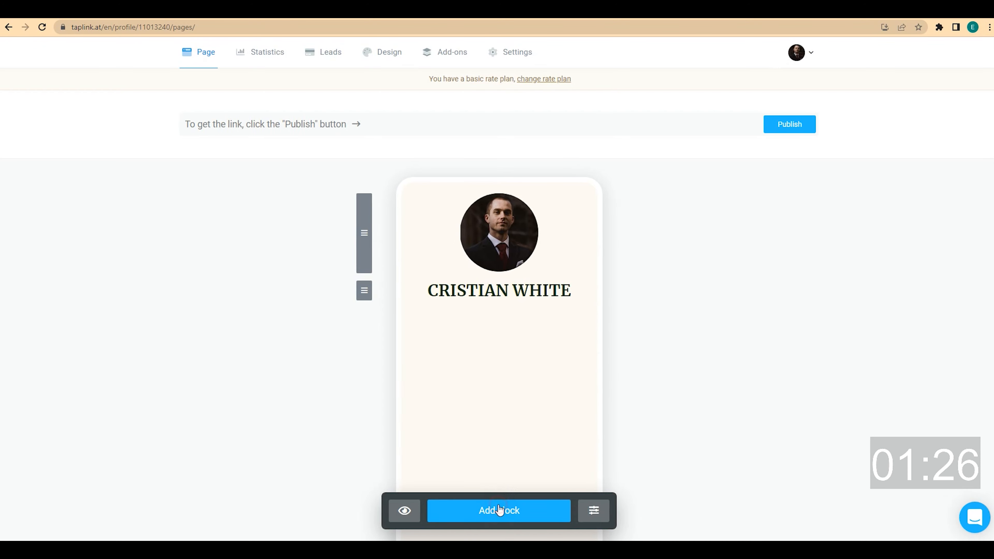
click(402, 159)
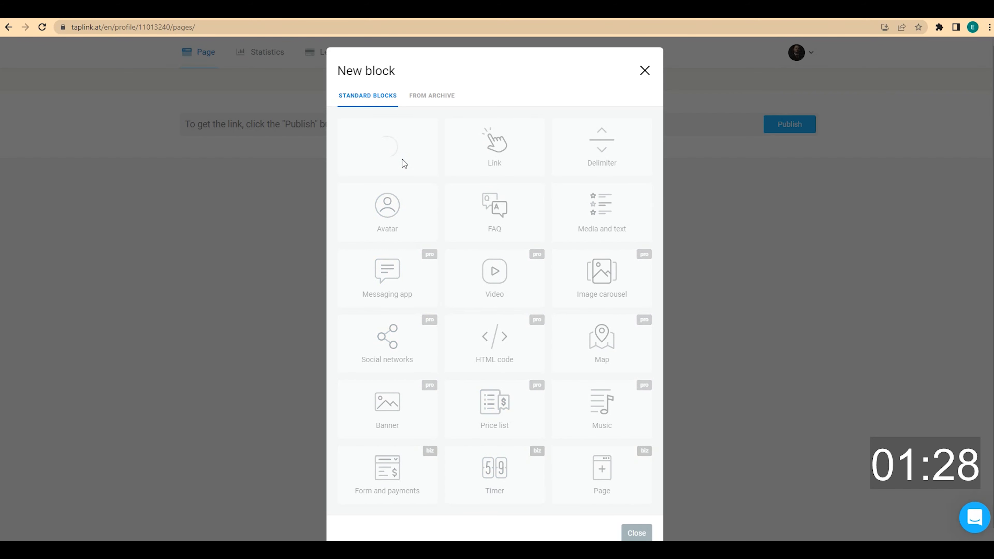
click(396, 283)
text(Real estate agent in NYC)
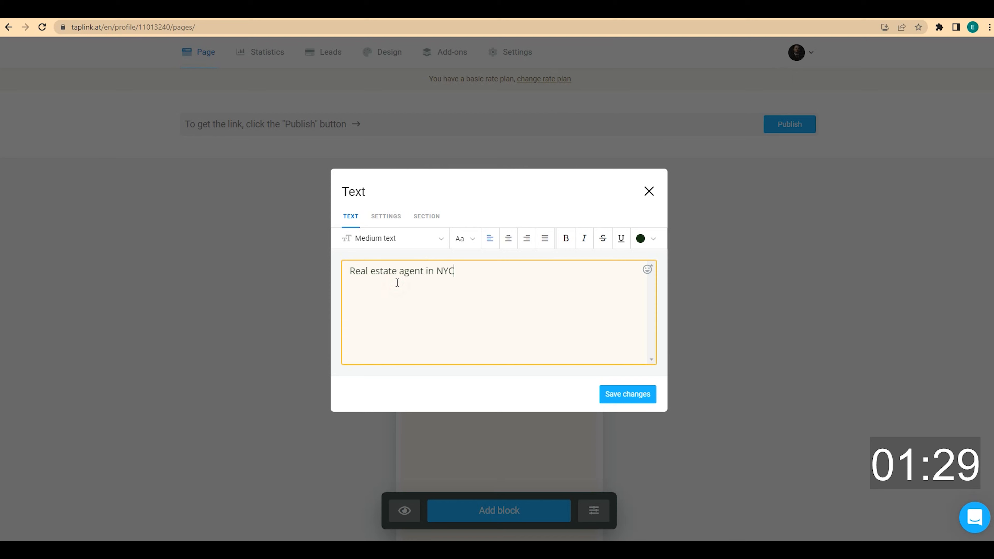
click(507, 240)
click(435, 240)
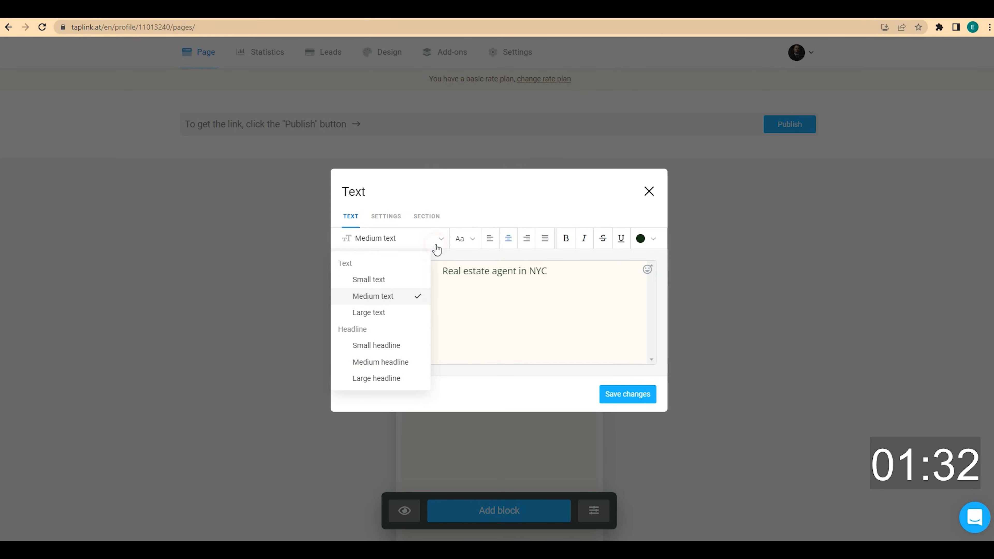
click(409, 294)
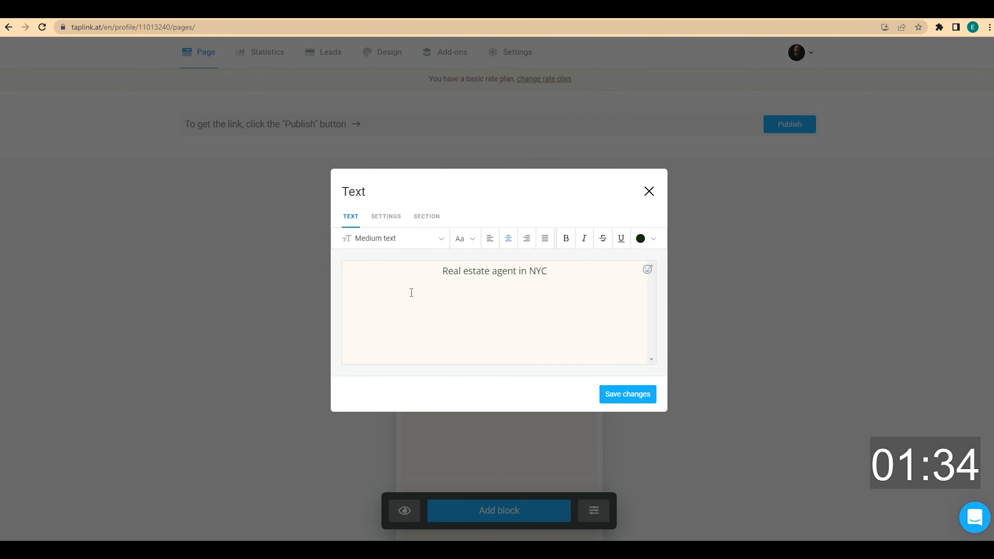
click(628, 395)
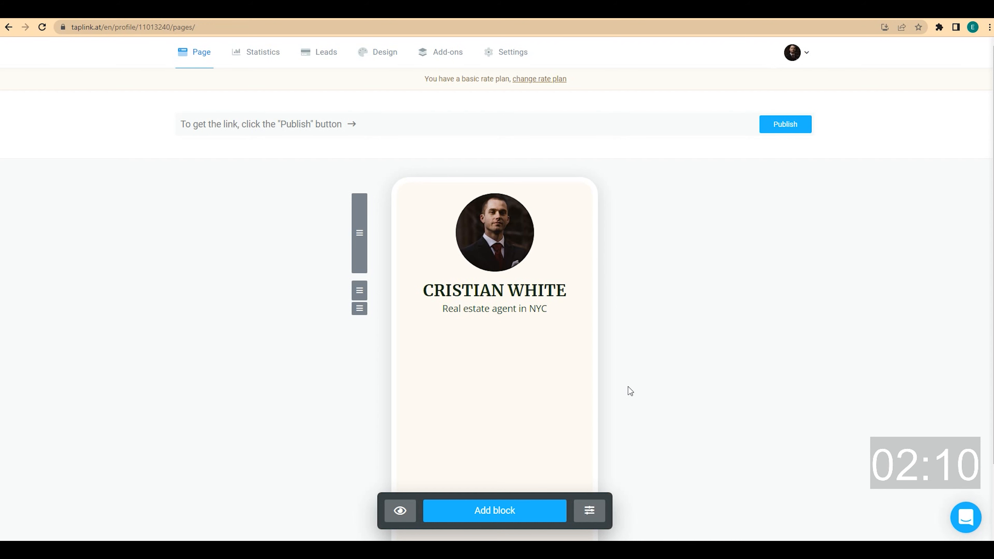
Add a centred 'FIND YOUR DREAM HOME IN 7 DAYS' text block as a Small headline
click(482, 515)
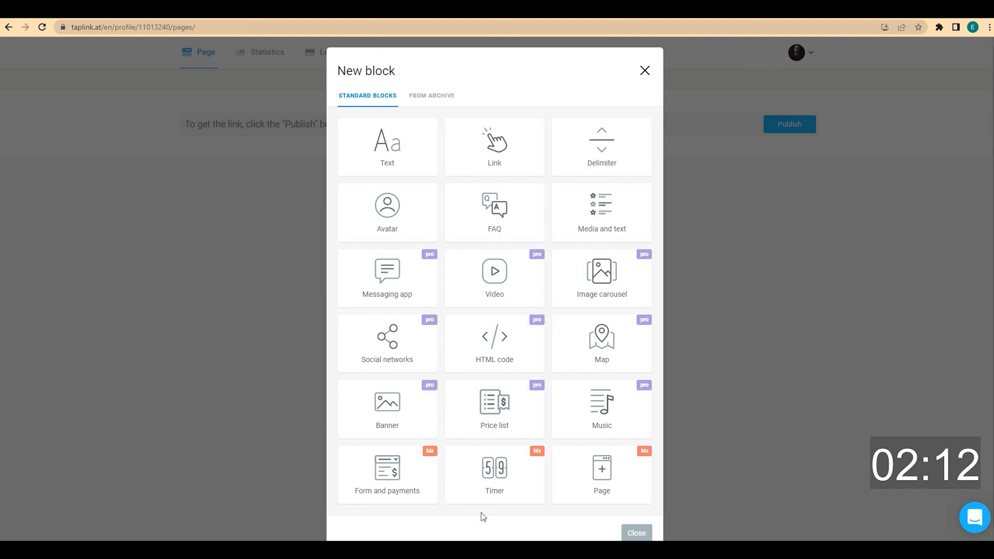
click(402, 164)
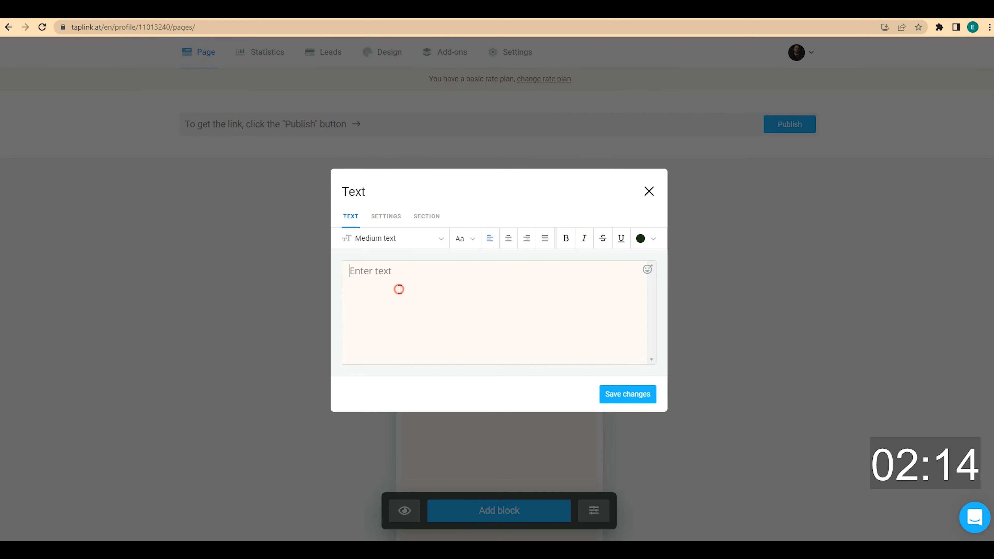
text(FIND YOUR DREAM HOME IN 7 DAYS)
click(508, 238)
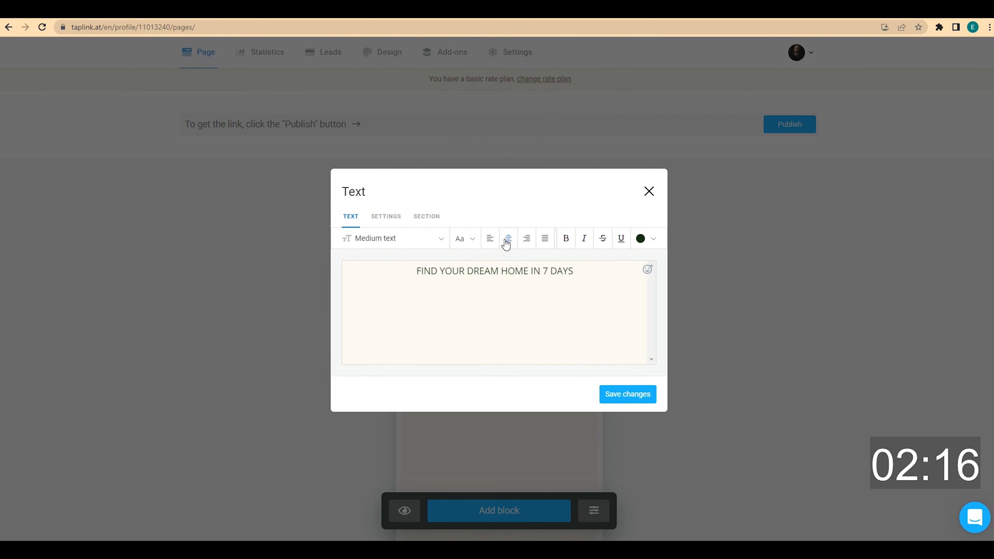
click(435, 240)
click(403, 345)
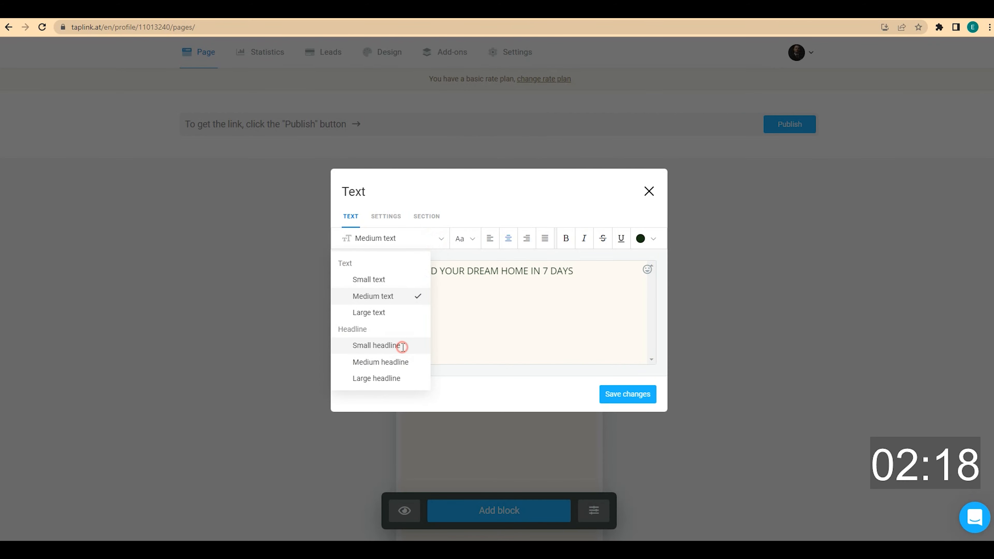
click(646, 393)
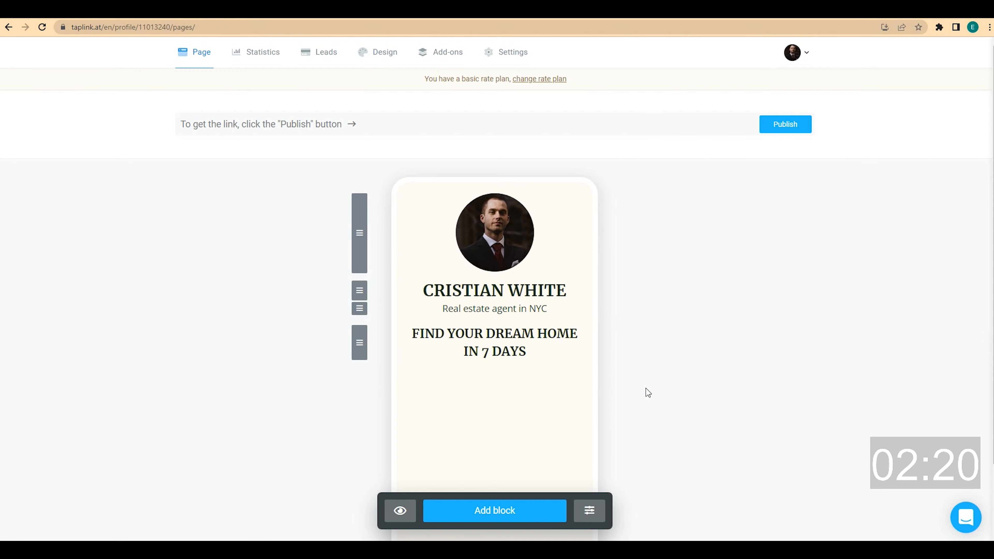
Add a centred 'Answer 7 questions…' line offering properties in 15 minutes
click(504, 518)
click(395, 148)
click(398, 322)
text(Answer 7 questions and get a selection of properties in 15 minutes)
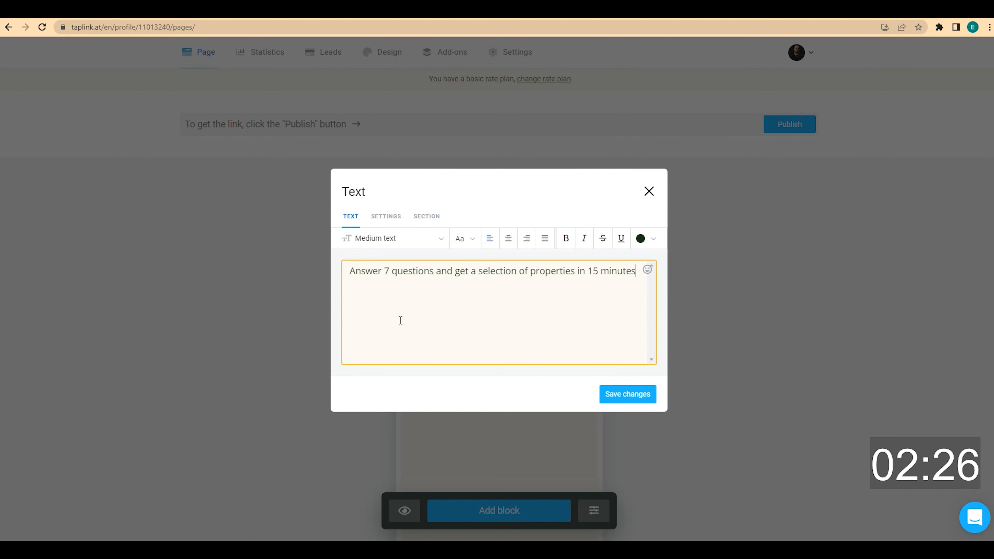
click(508, 239)
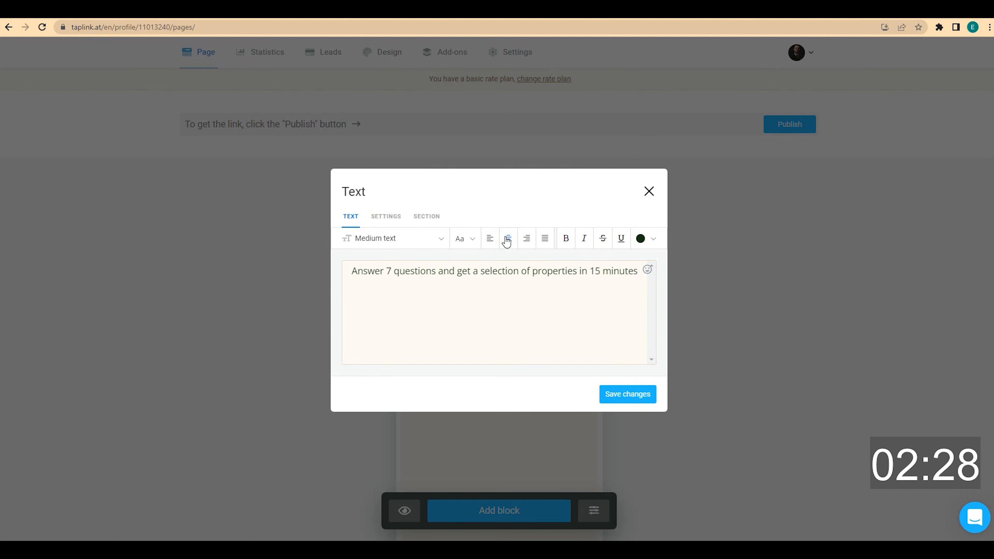
click(623, 394)
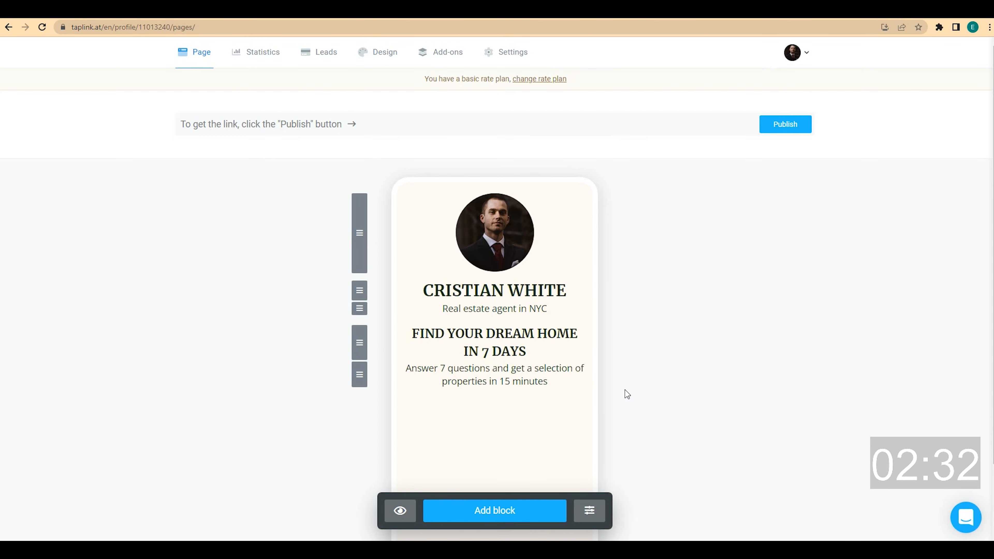
Start the BUSINESS plan's 7-day free trial from the Messaging app block, then reload the editor
click(507, 511)
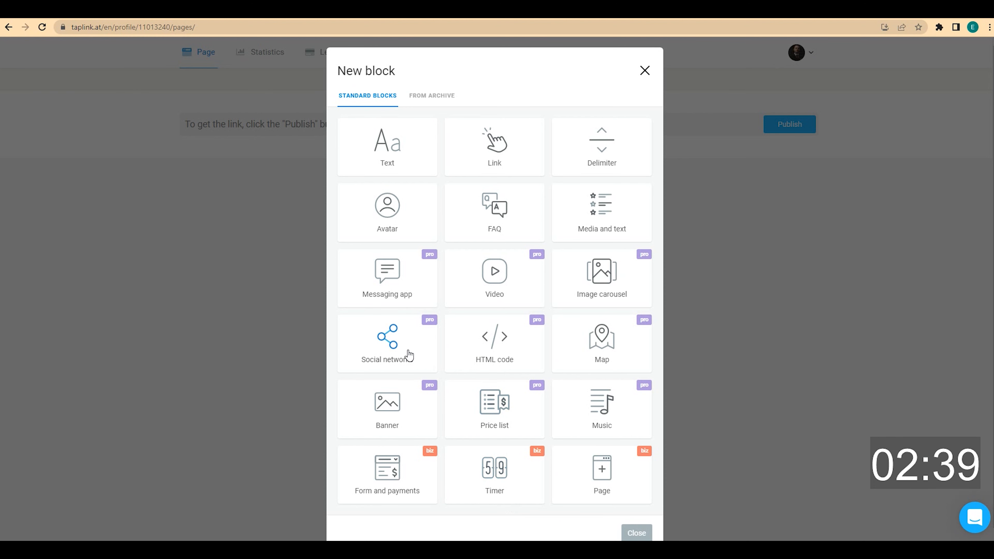
click(407, 293)
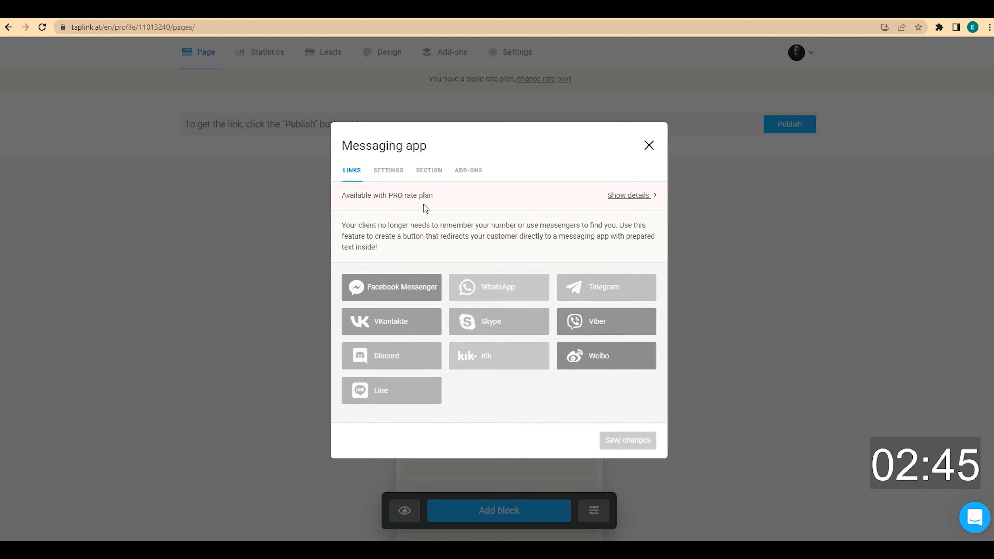
click(612, 196)
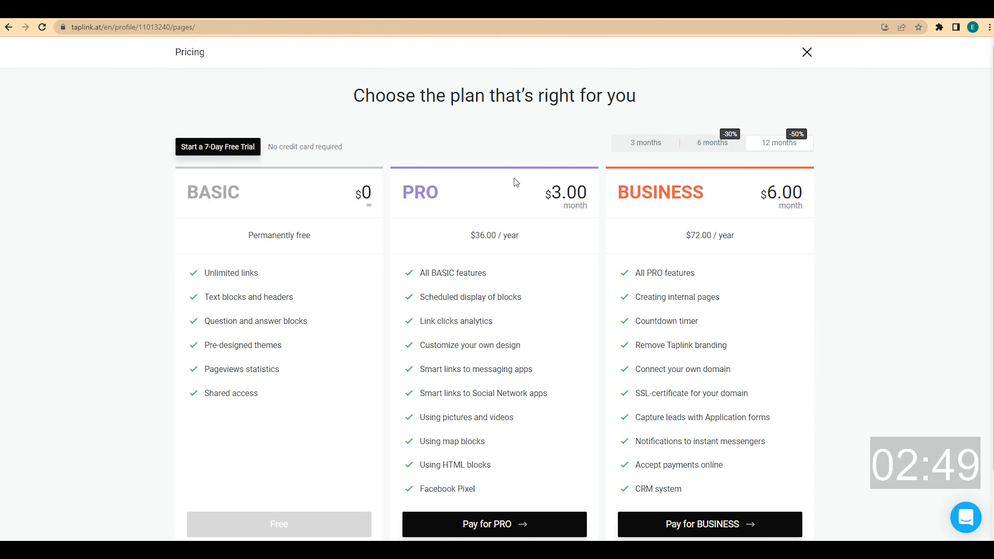
click(227, 146)
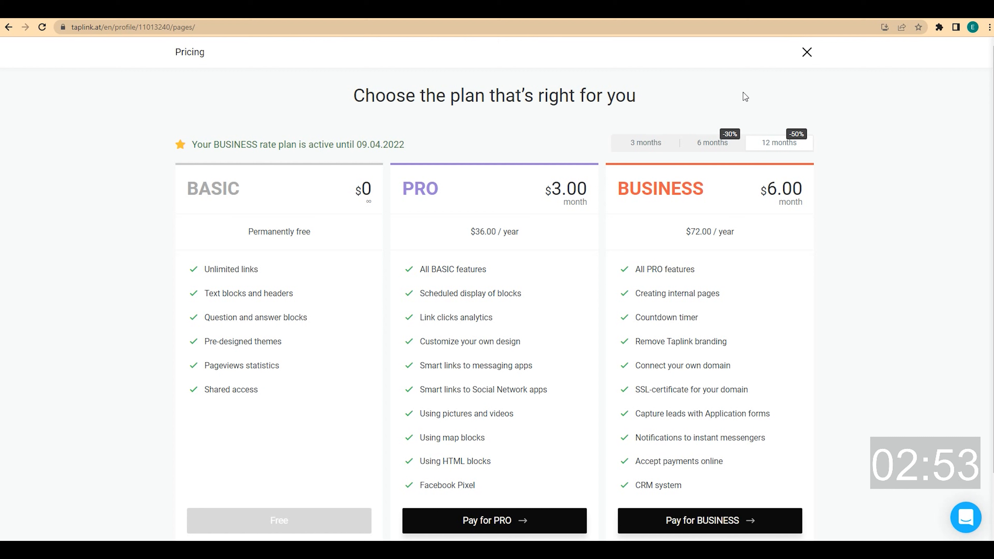
click(807, 54)
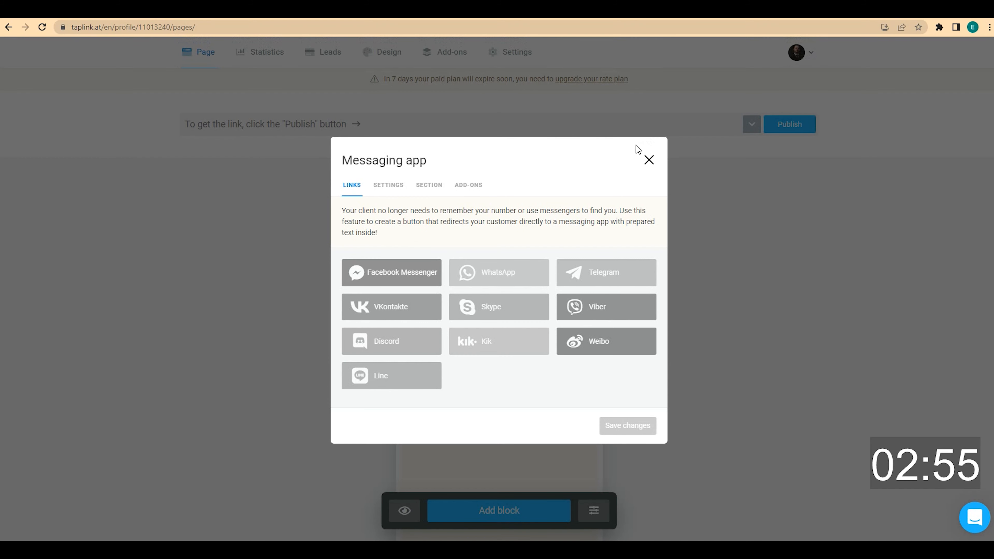
click(42, 27)
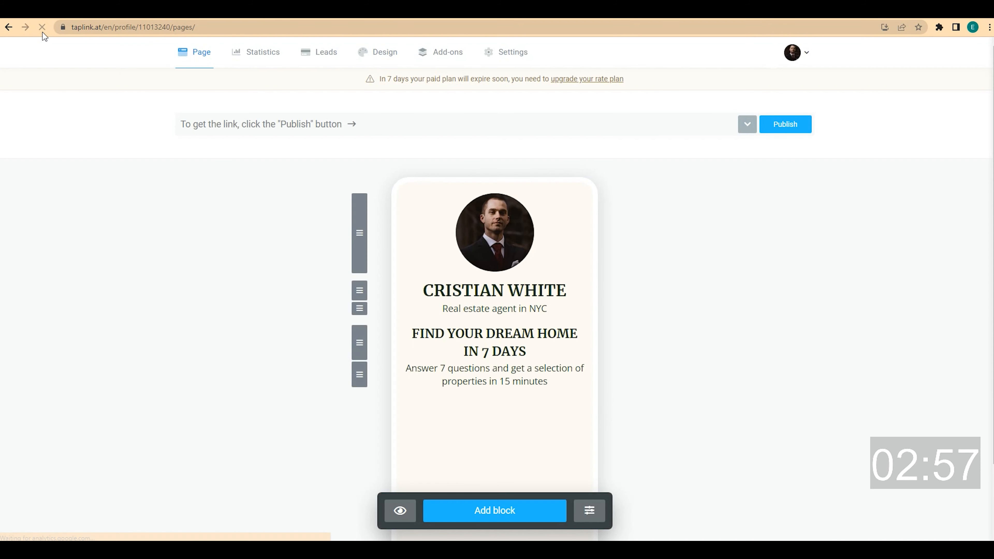
Add a WhatsApp messaging block with button text 'ANSWER 7 QUESTIONS'
click(510, 514)
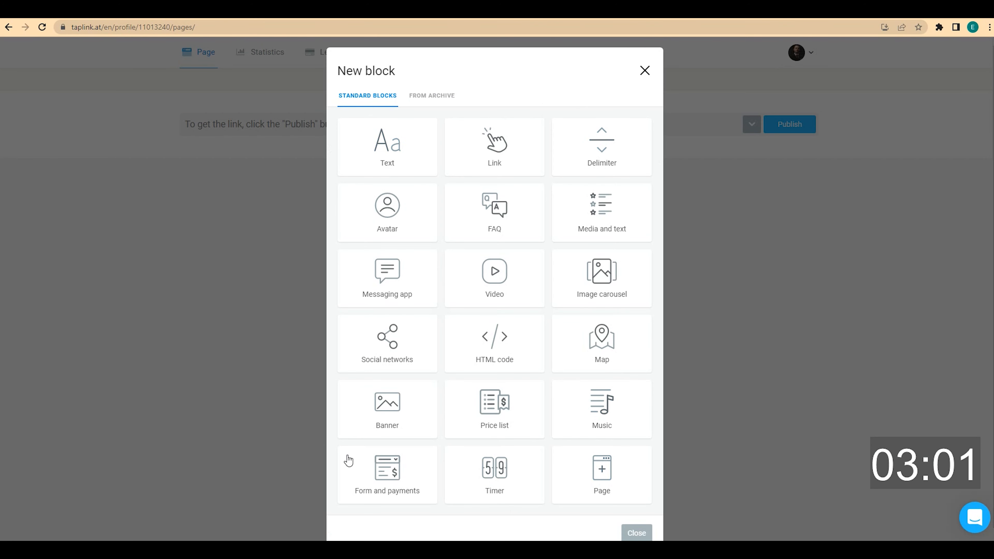
click(391, 288)
click(480, 254)
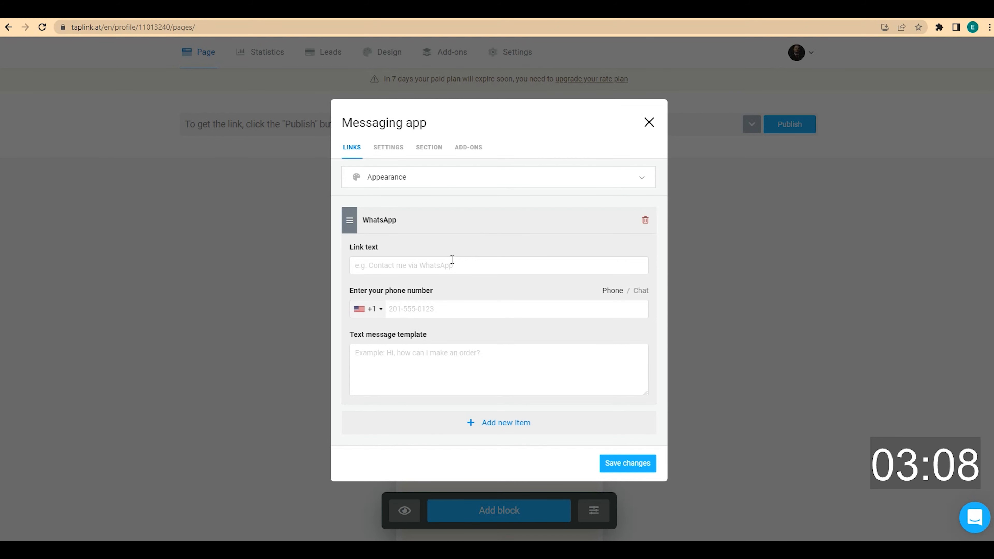
click(428, 265)
text(ANSWER 7 QU)
text(ESTIONS)
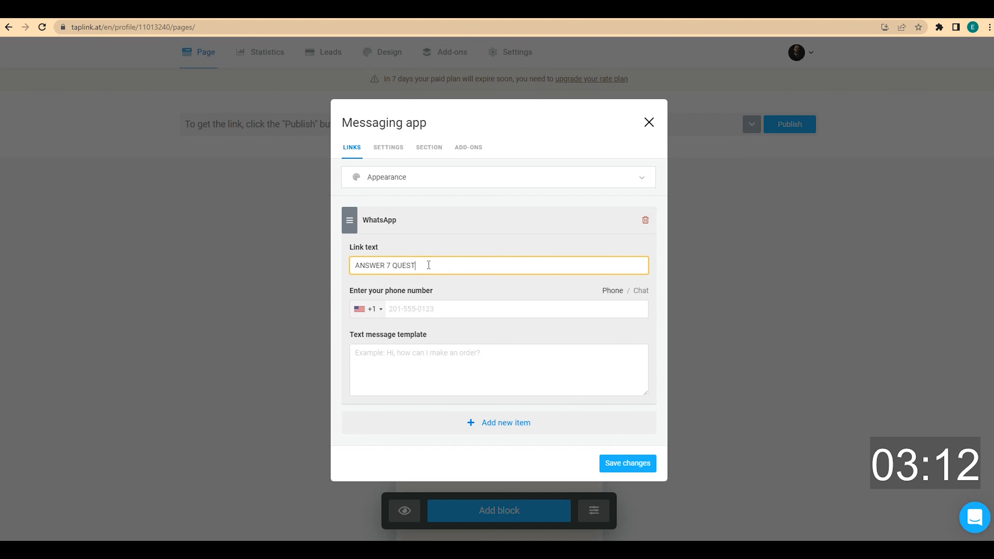
Enter the agent's phone number and a greeting asking to answer 7 questions, then save
click(437, 311)
text(201555)
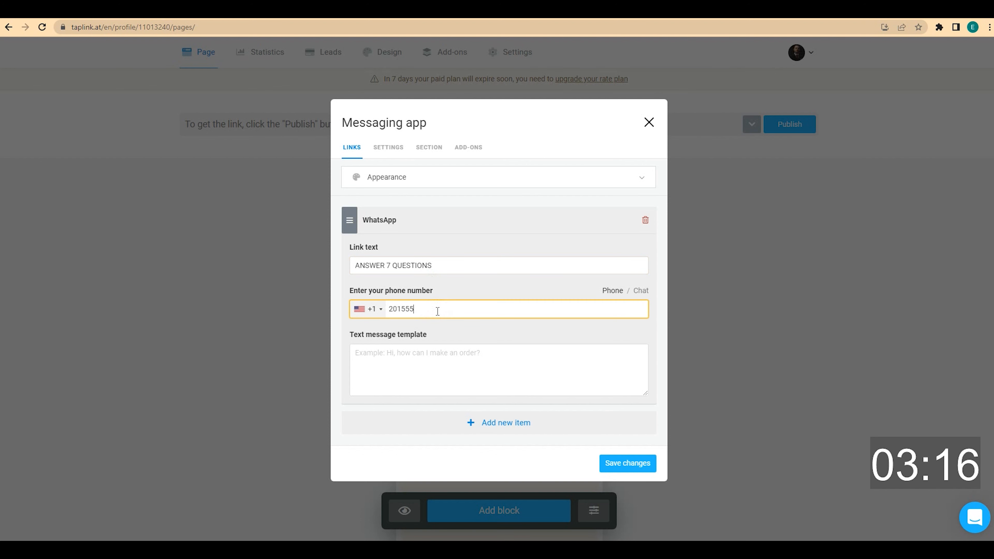
text(55647)
click(409, 365)
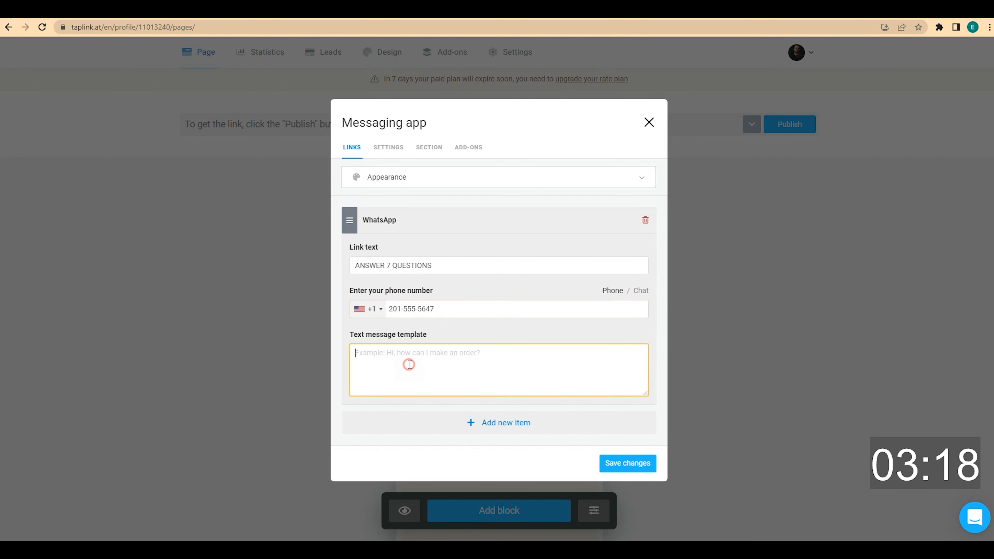
text(H)
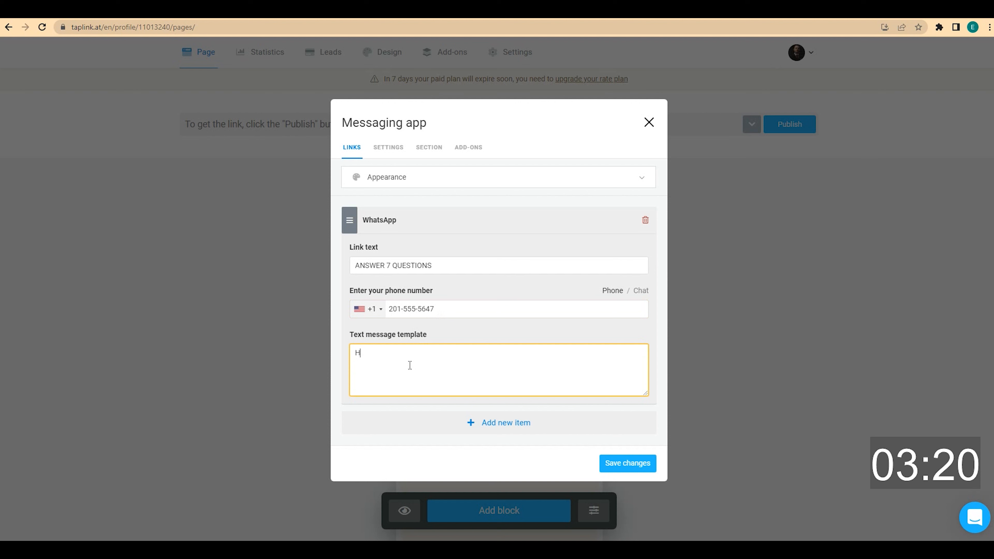
text(ello! would li)
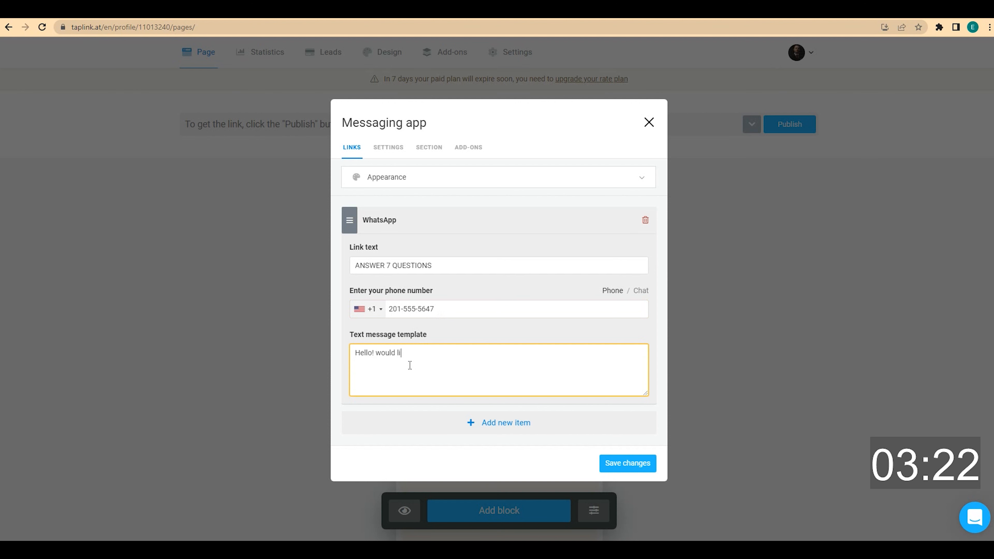
text(ke)
click(379, 354)
text(I)
click(422, 351)
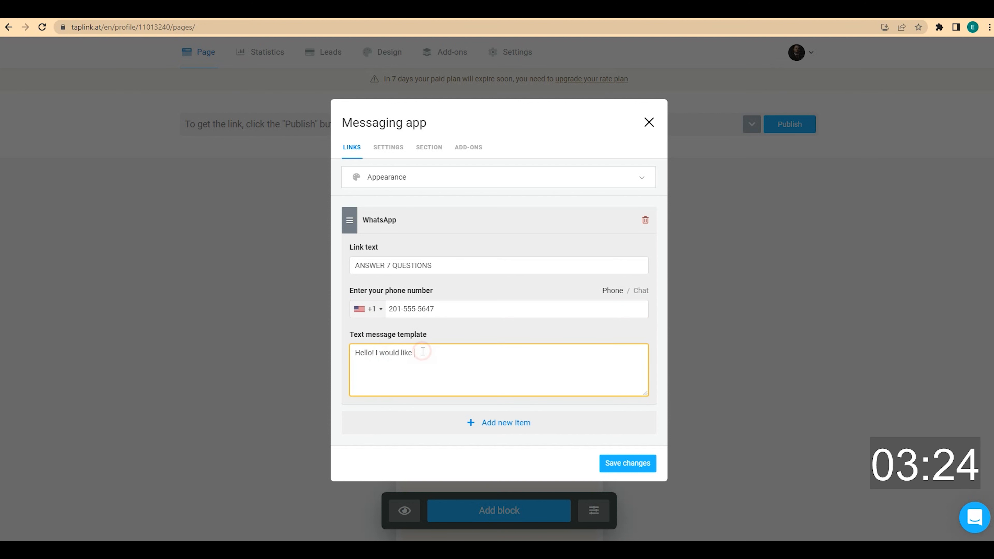
text(to answer 7)
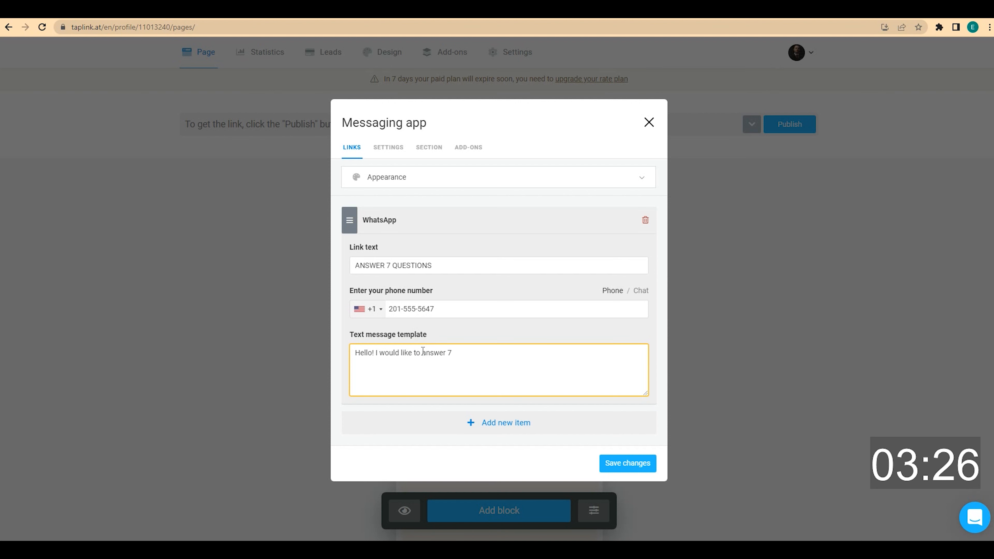
text( questions to get the list of pr)
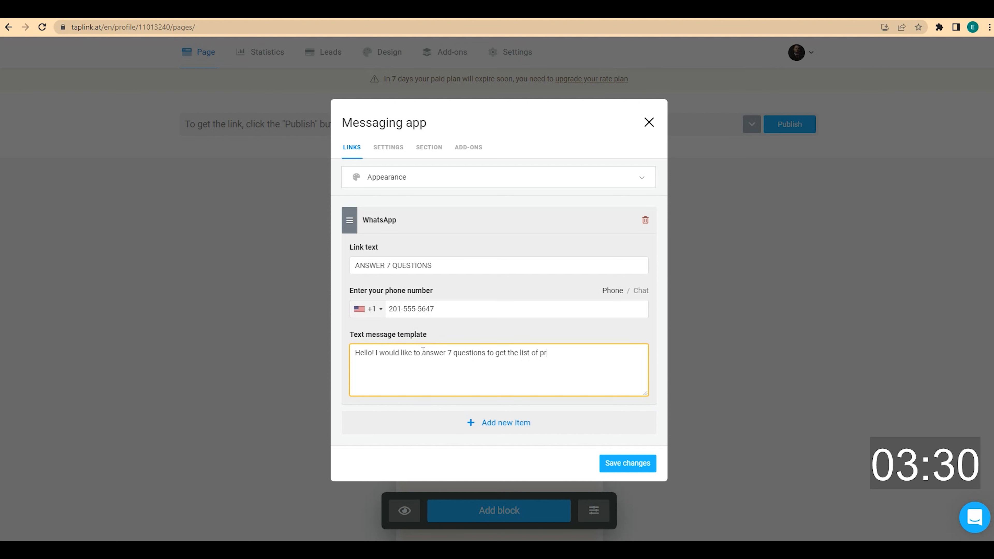
text(eoperties.)
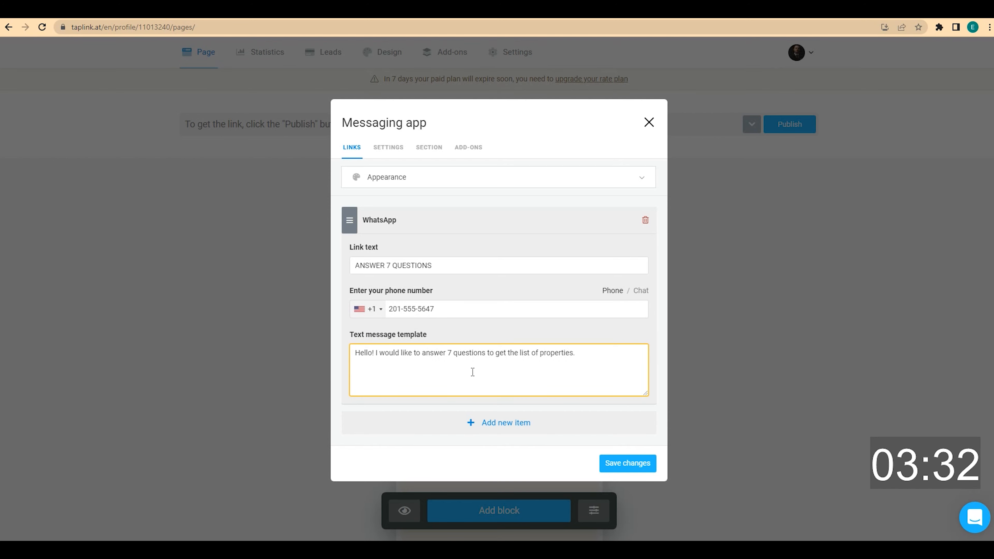
click(638, 464)
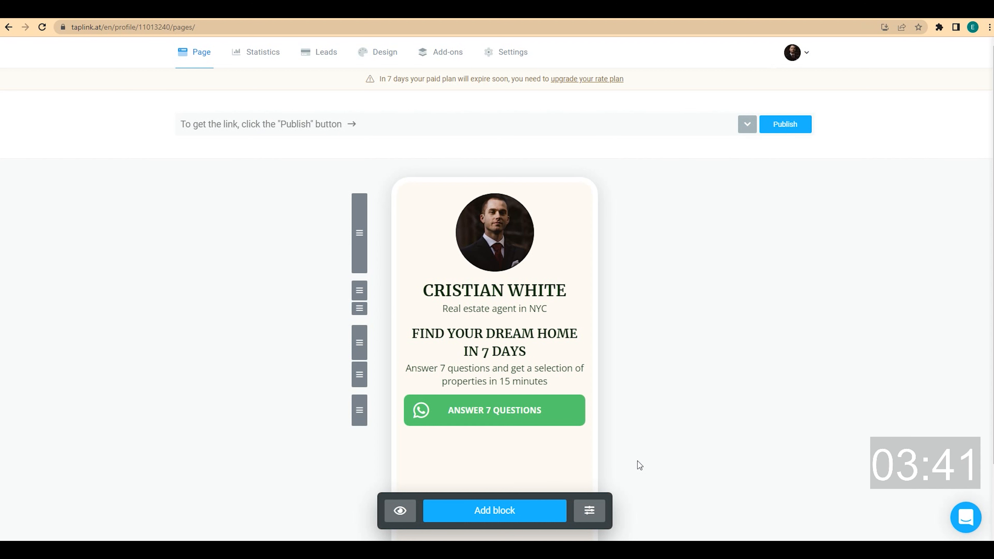
Add a Call link with the agent's phone number, headline 'GET A CONSULTATION', subtitle 'for free'
click(509, 510)
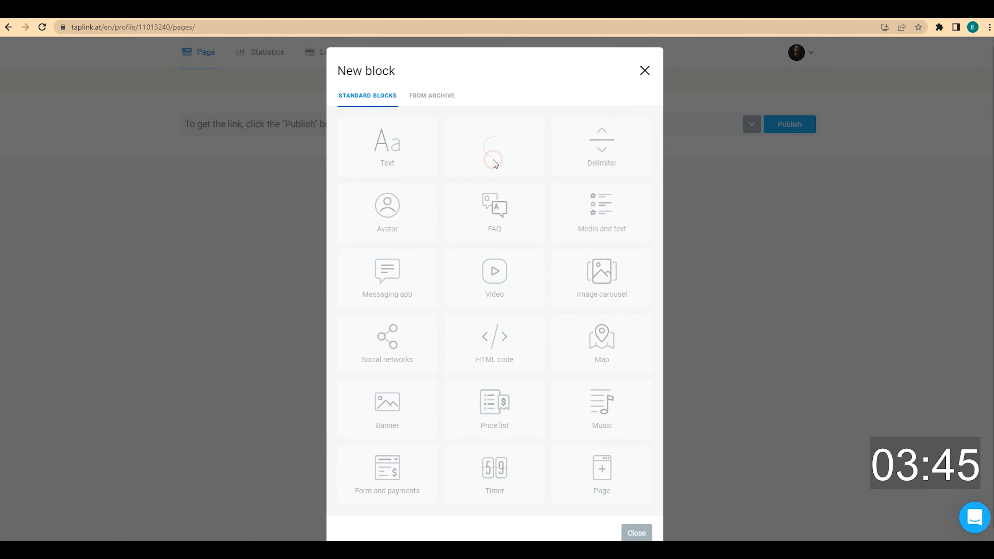
click(493, 157)
click(426, 347)
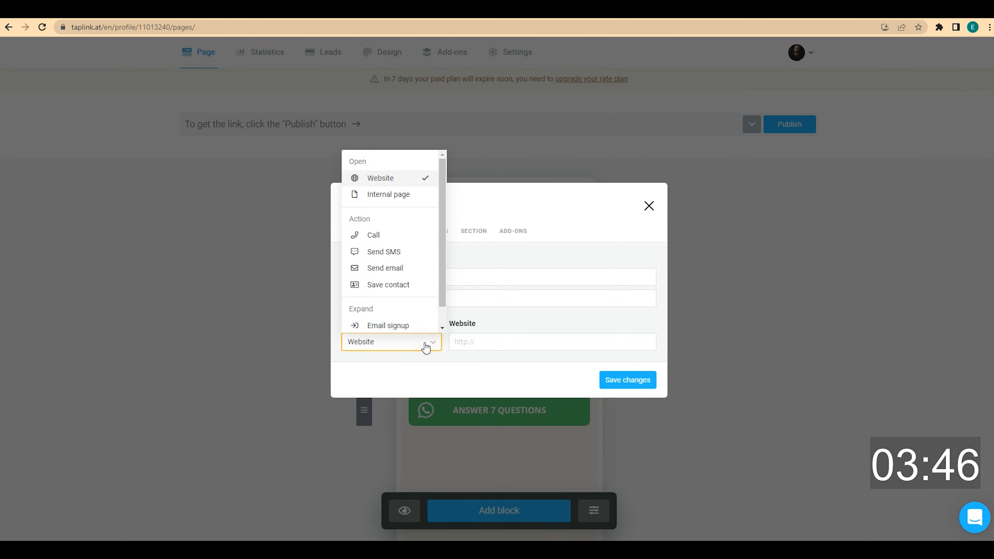
click(410, 239)
click(494, 337)
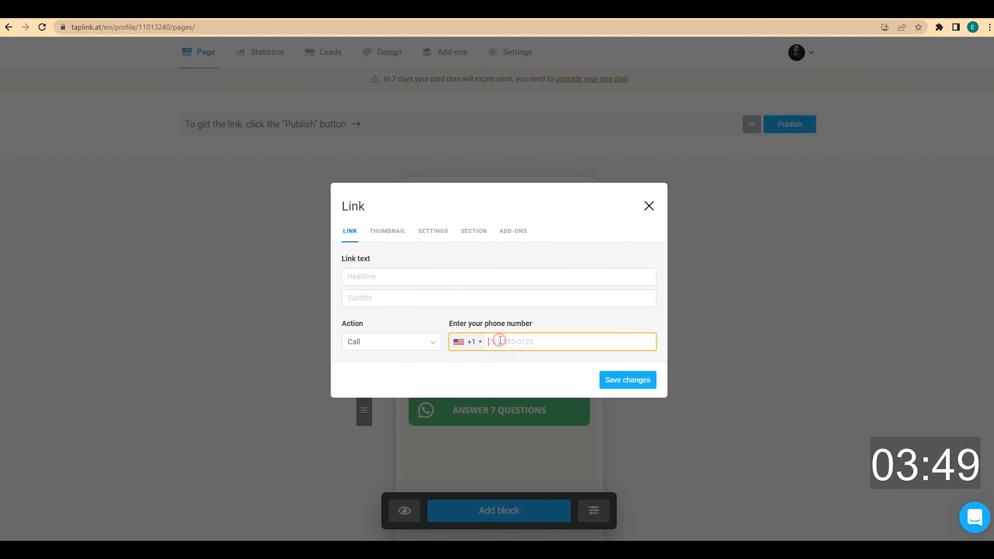
text(2015555647)
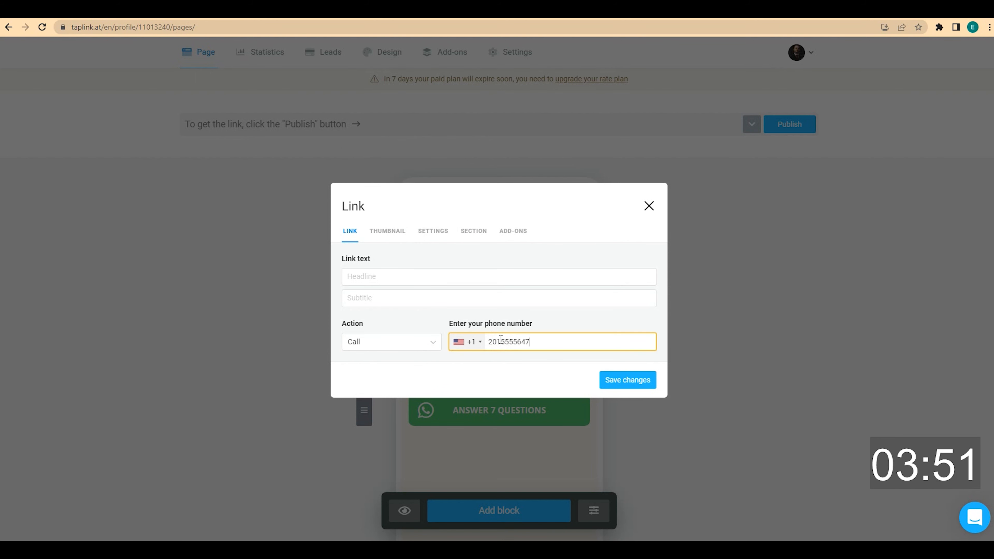
click(404, 277)
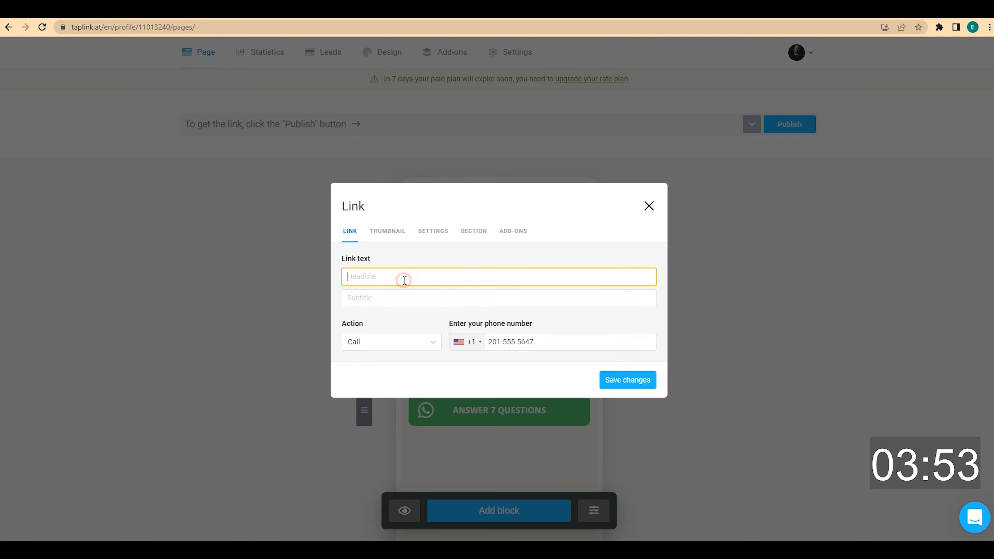
text(Get a consultation)
click(381, 296)
text(for free)
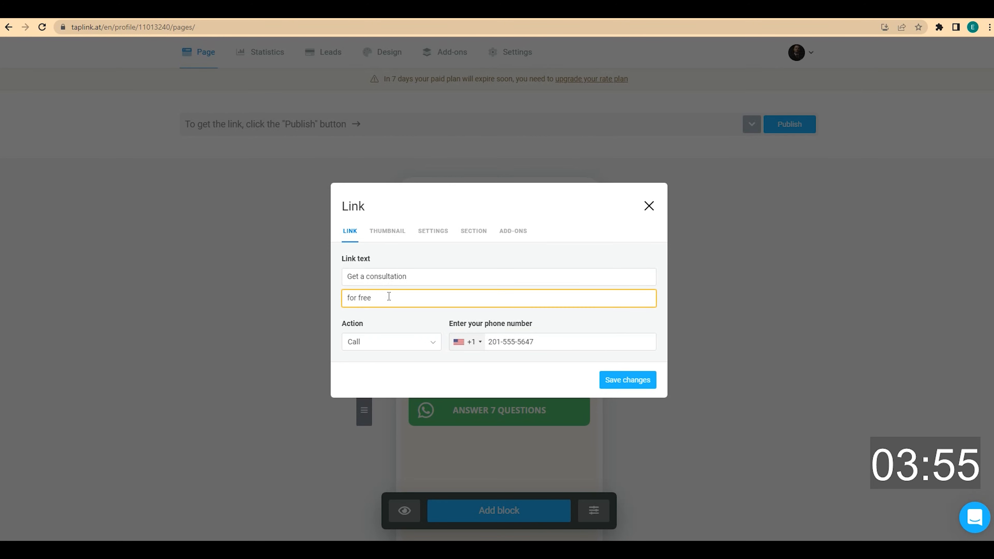
click(640, 380)
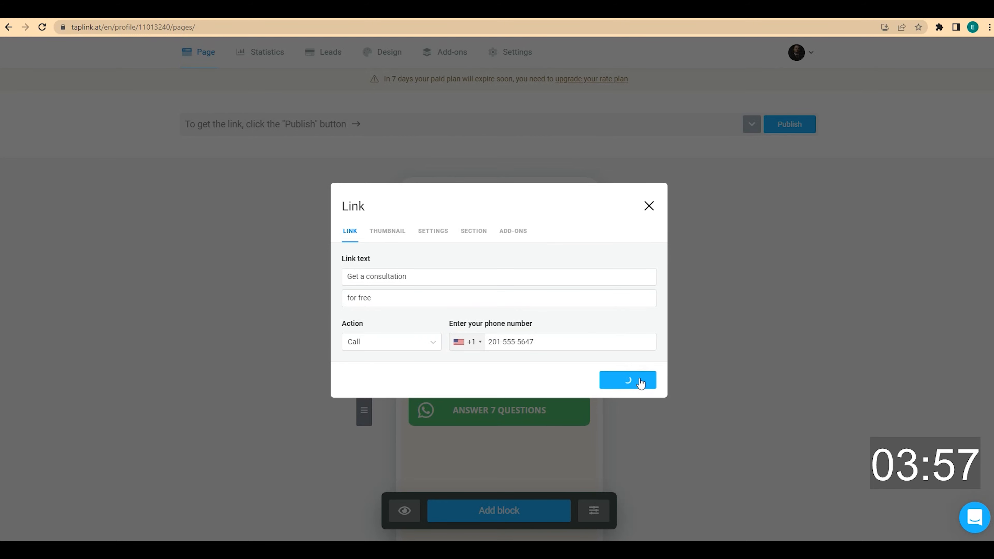
scroll(641, 382, down, 2)
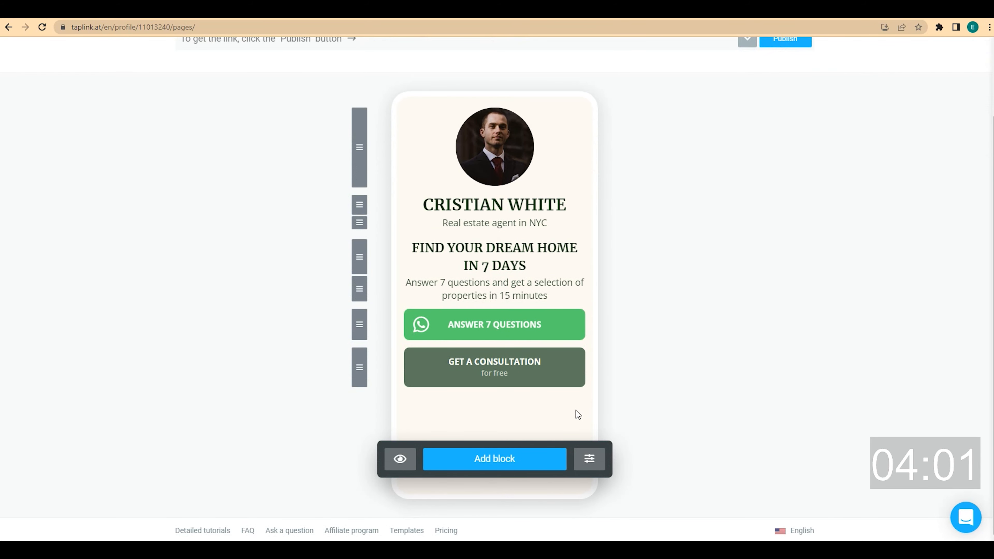
Add a centred 'Or just call me' text block
click(516, 456)
click(418, 153)
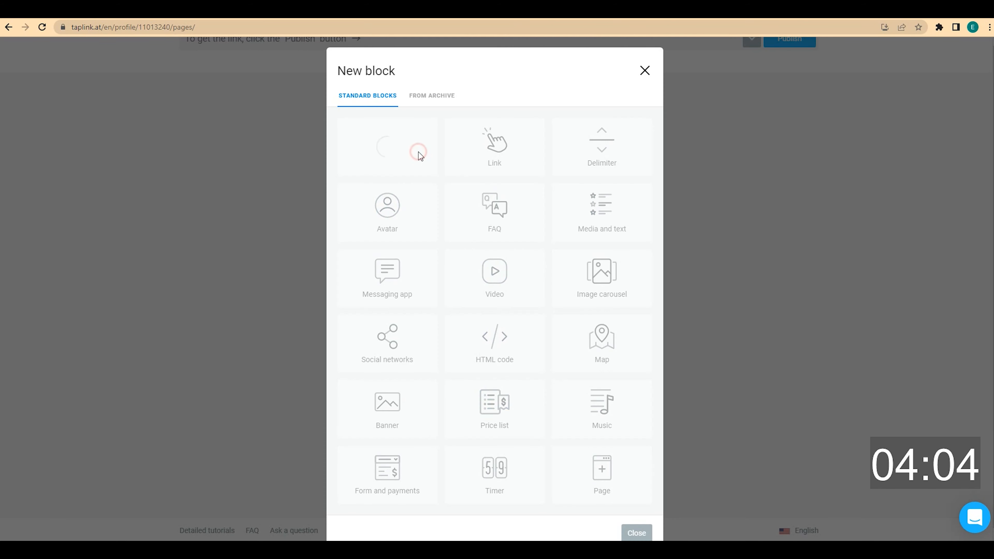
click(422, 295)
text(Or just call me)
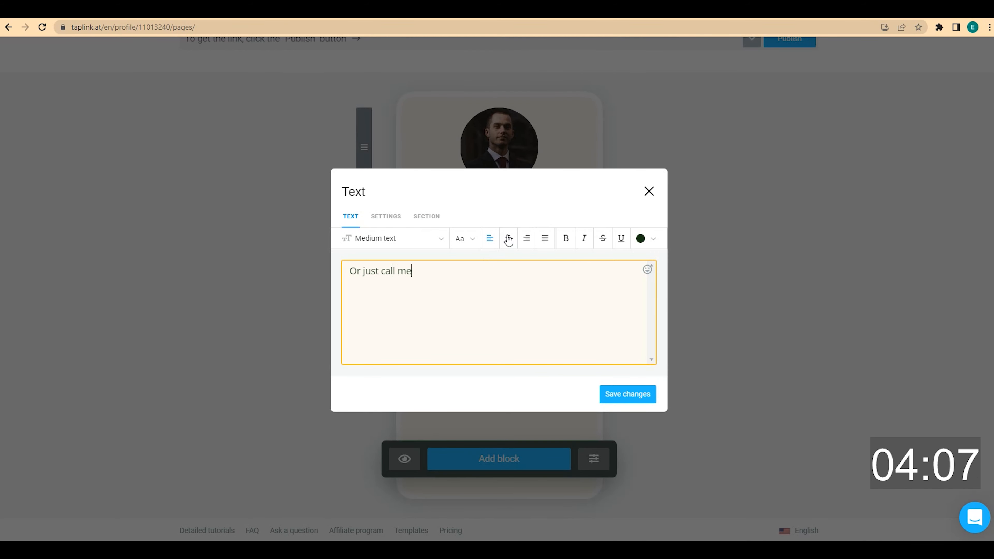
click(508, 239)
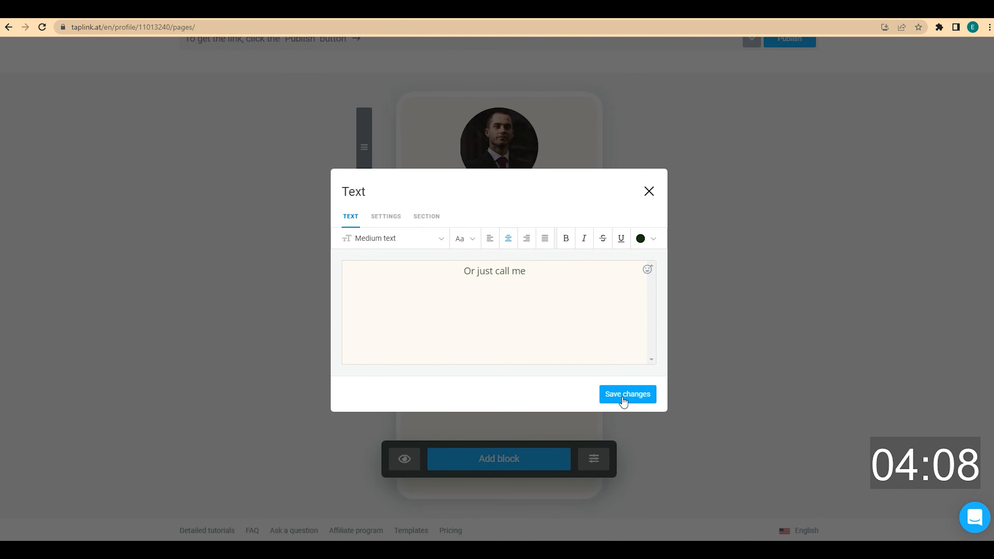
click(621, 396)
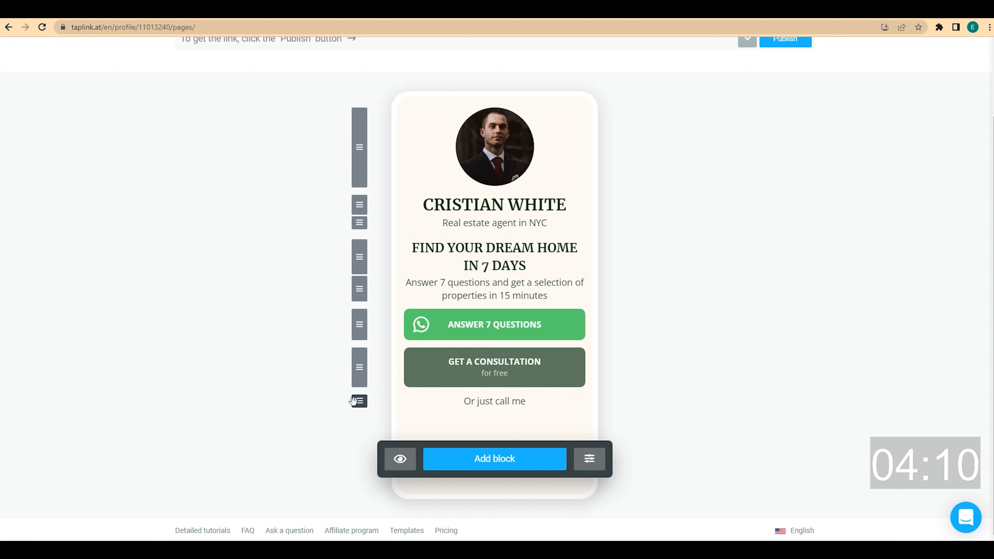
Move the 'Or just call me' line above the GET A CONSULTATION button
drag(360, 401, 360, 355)
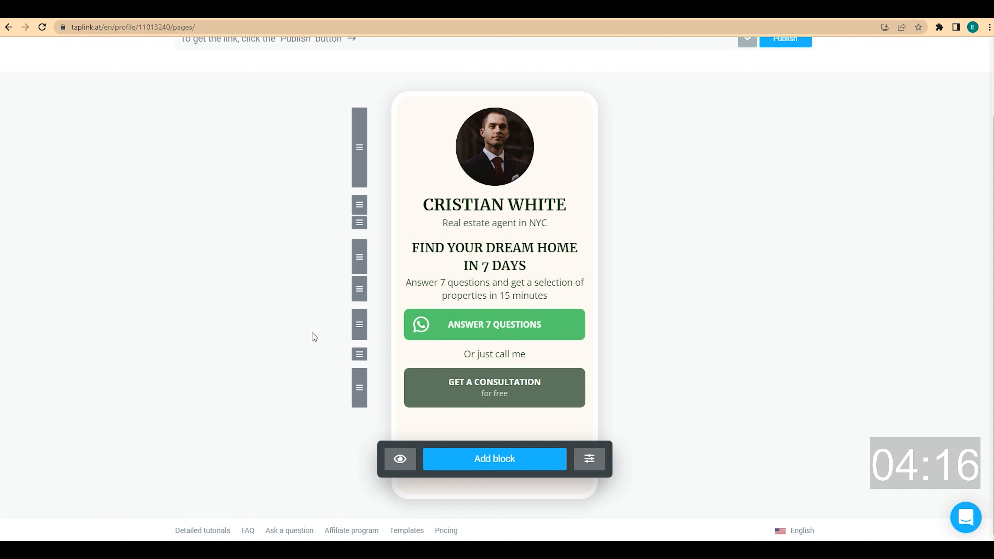
scroll(314, 337, up, 2)
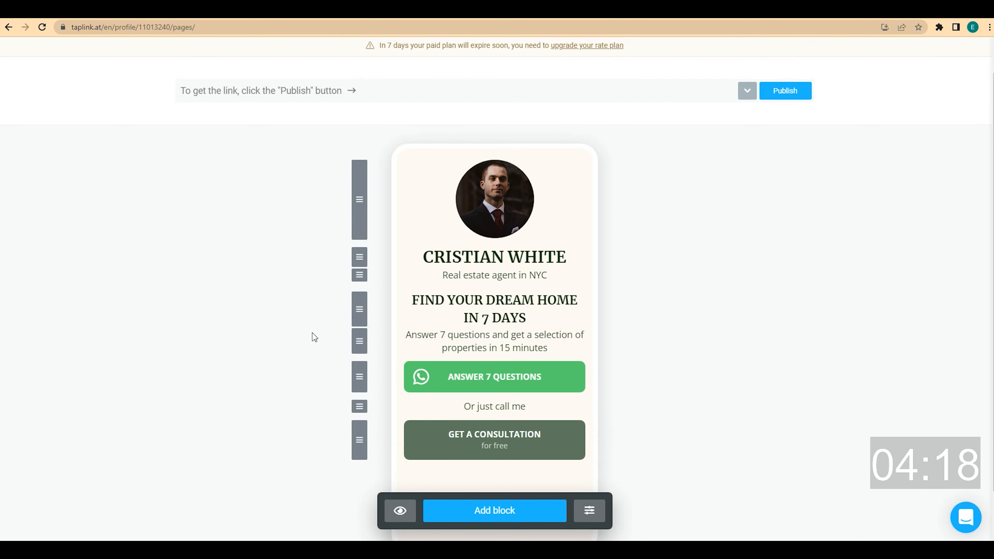
scroll(312, 333, down, 2)
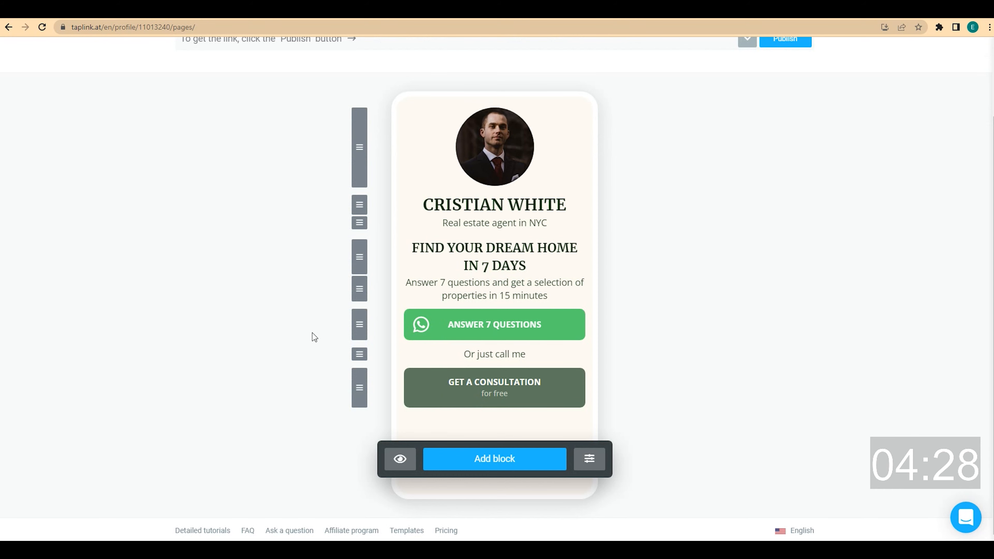
Add a centred 'FEATURED LISTINGS' text block styled as a Small headline
click(466, 461)
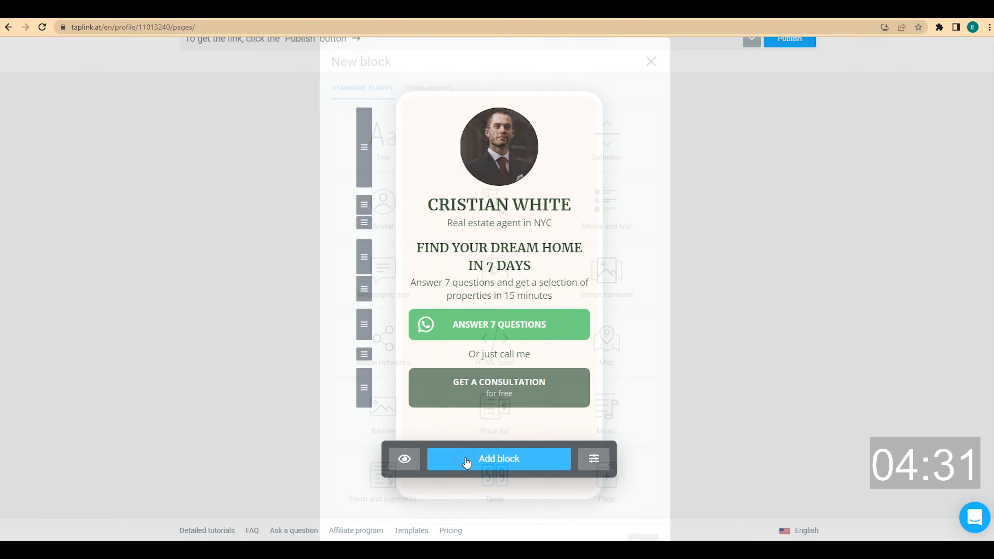
click(401, 167)
click(454, 285)
text(FEATURED LISTINGS)
click(507, 238)
click(442, 245)
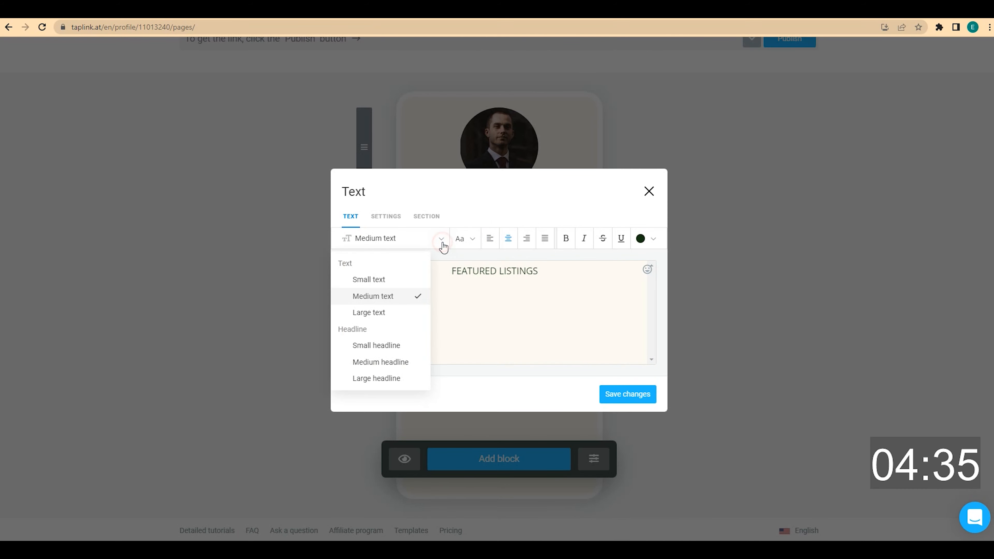
click(405, 346)
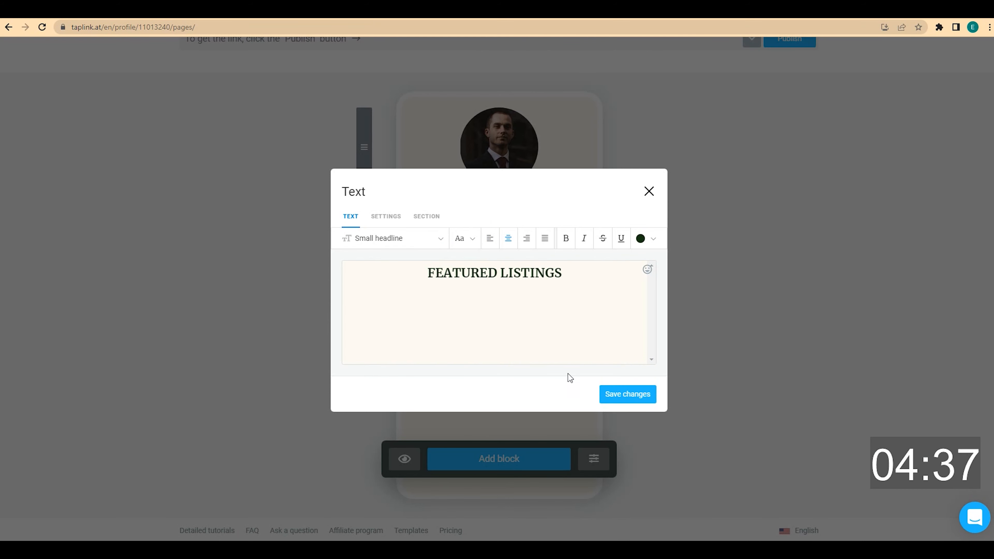
click(643, 394)
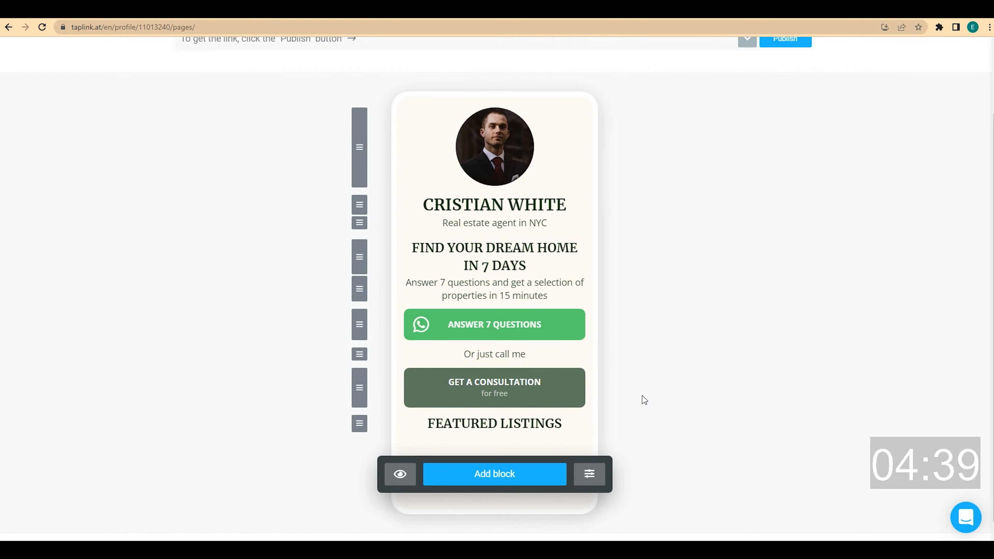
Add a centred sentence about affordable houses with full legal compliance beneath the heading
click(519, 478)
click(410, 168)
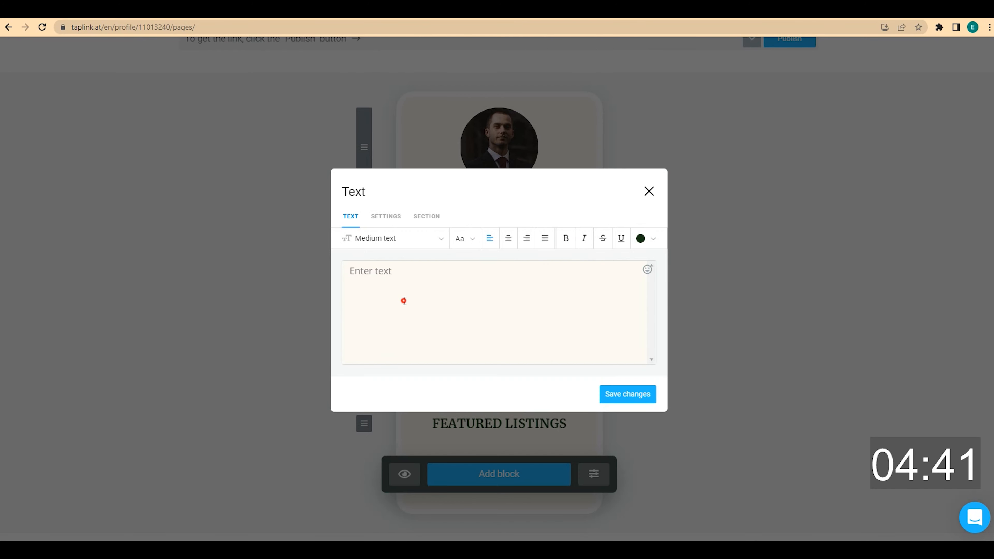
text(Great houses at a price you can afford. Full legal compliance.)
click(508, 237)
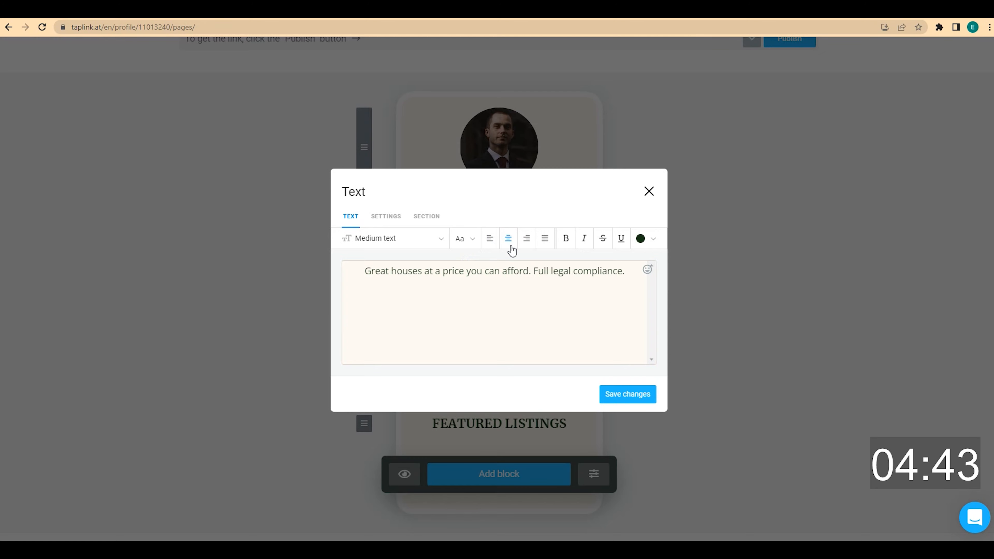
click(642, 387)
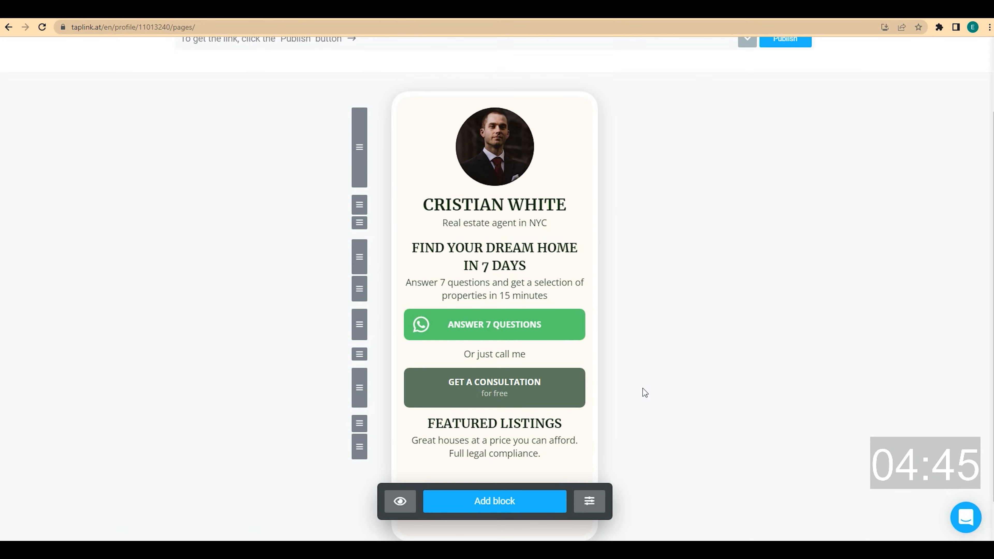
scroll(645, 392, down, 1)
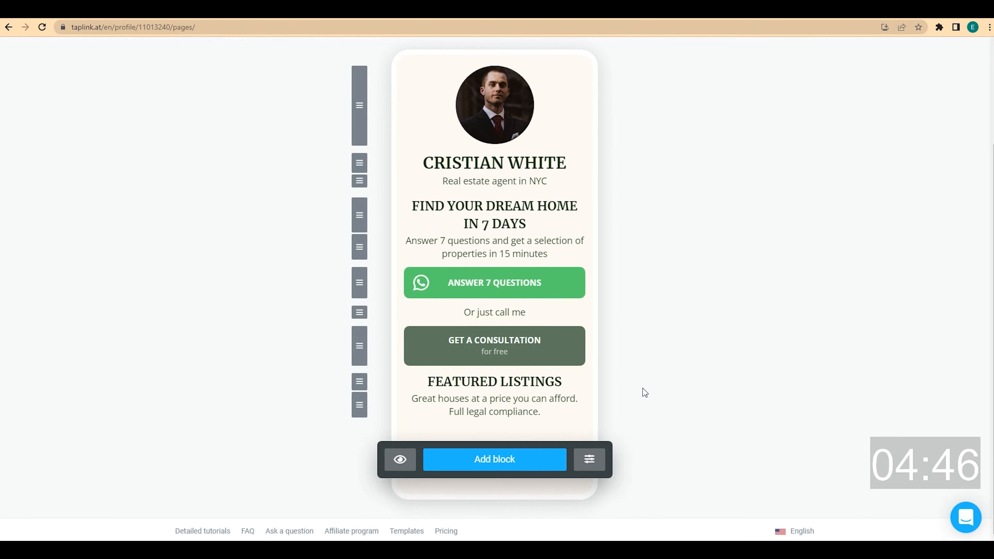
Add an image carousel block and expand it to four slides
click(510, 462)
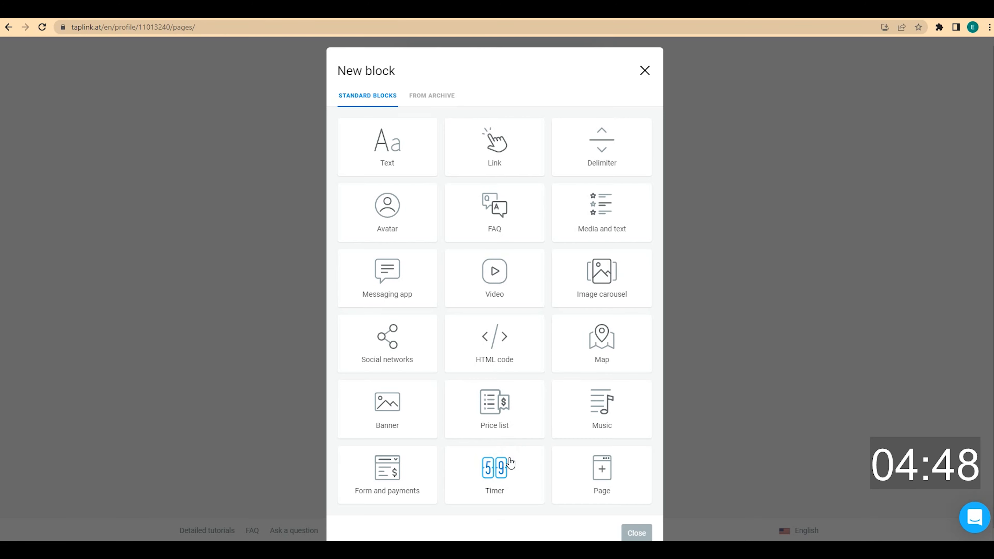
click(594, 297)
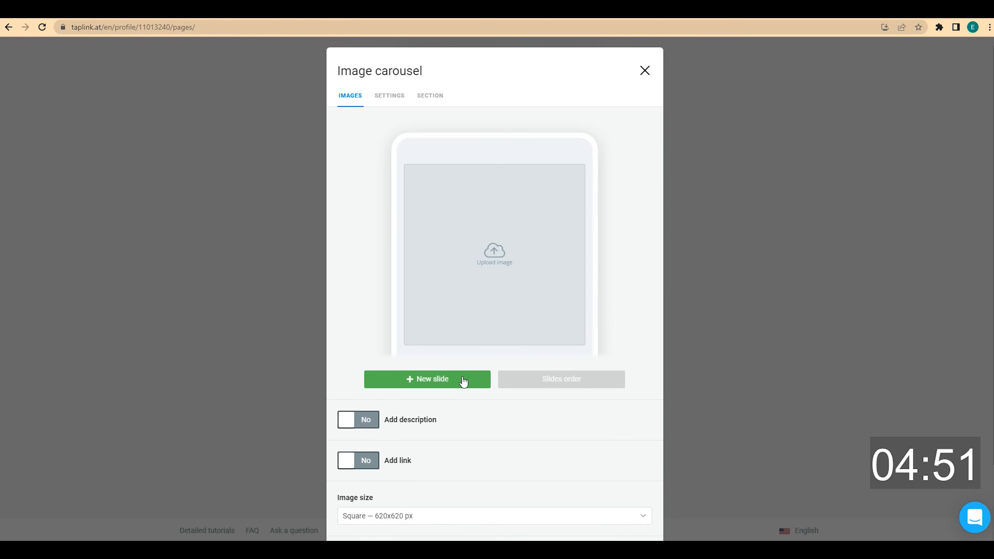
click(463, 381)
click(458, 390)
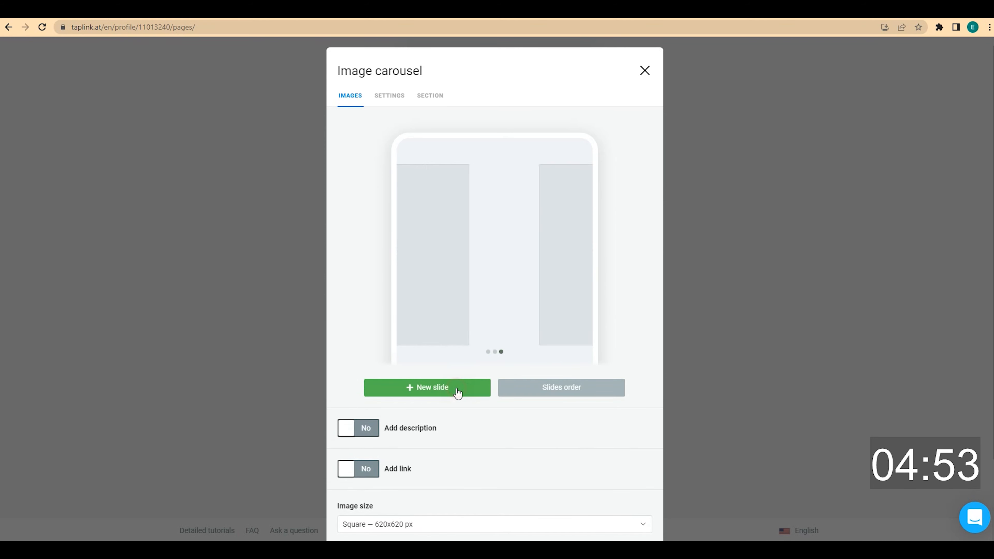
click(458, 389)
Upload the white country house photo to slide 1 and the modern house with pool to slide 2
click(484, 351)
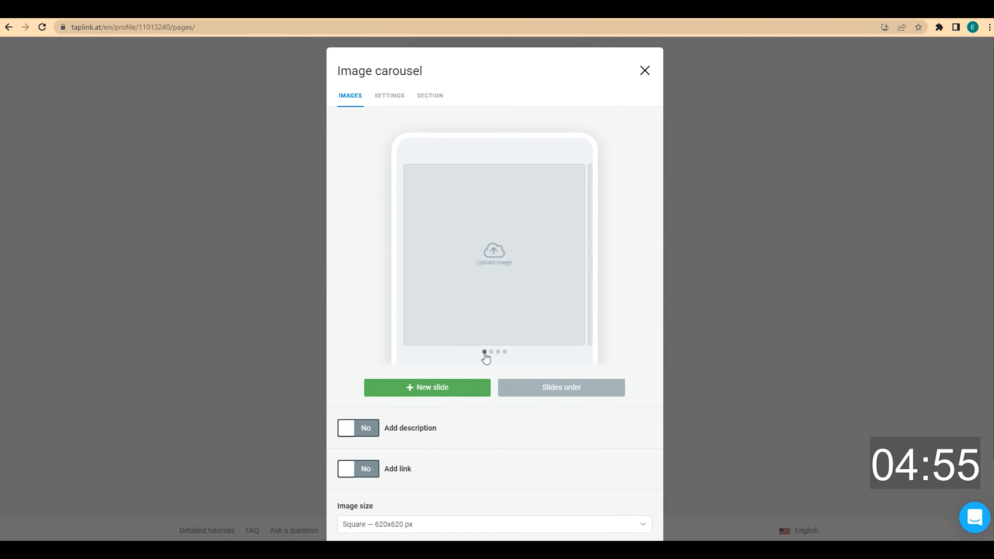
click(496, 271)
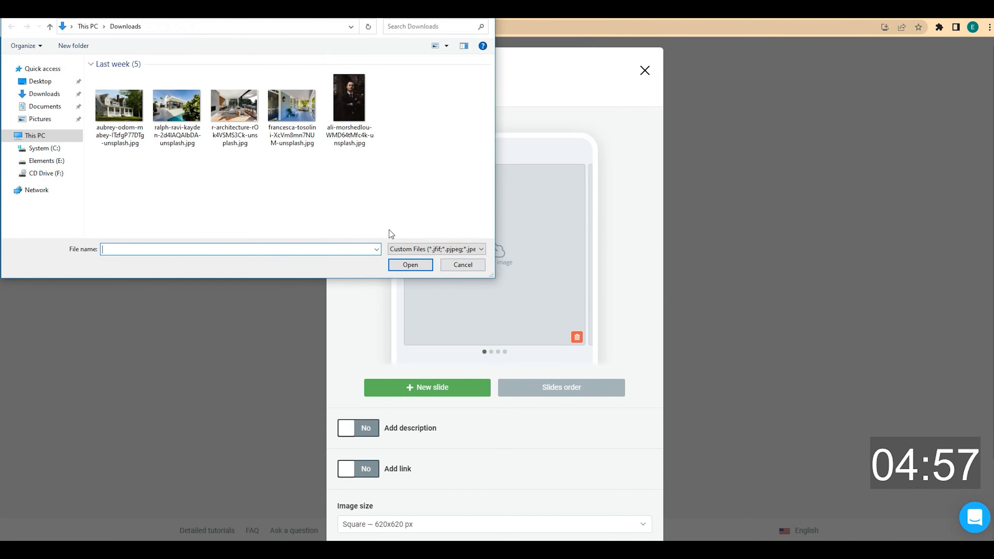
click(120, 106)
click(410, 265)
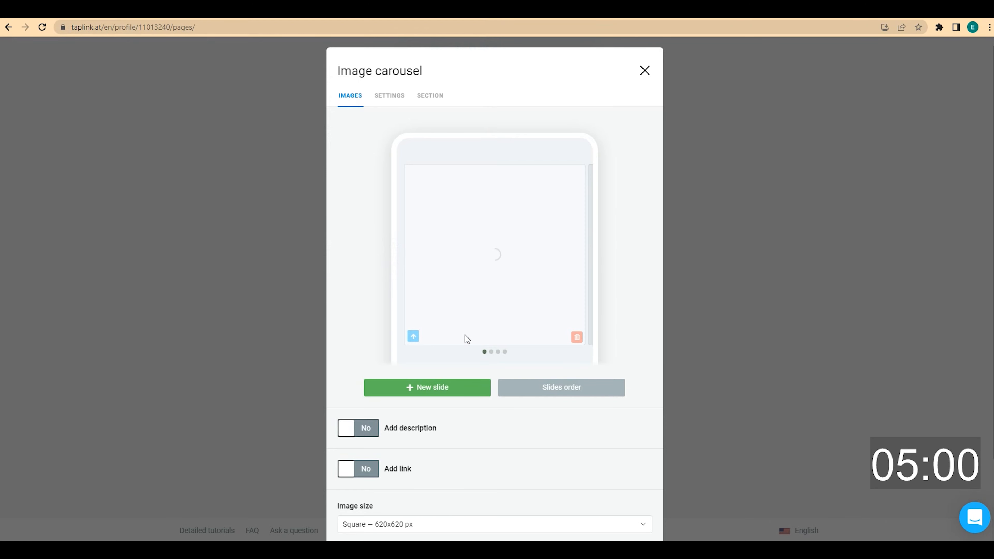
click(491, 352)
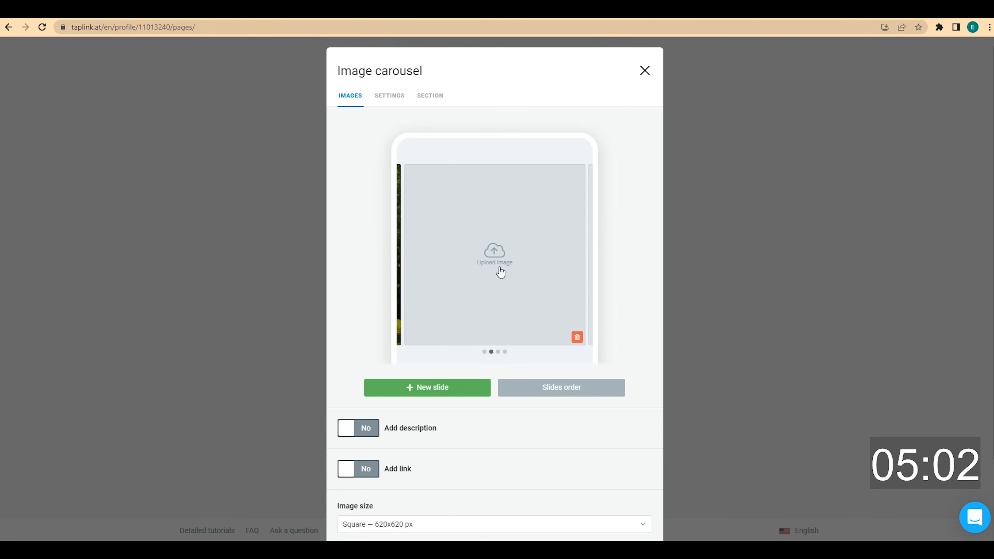
click(499, 266)
click(177, 106)
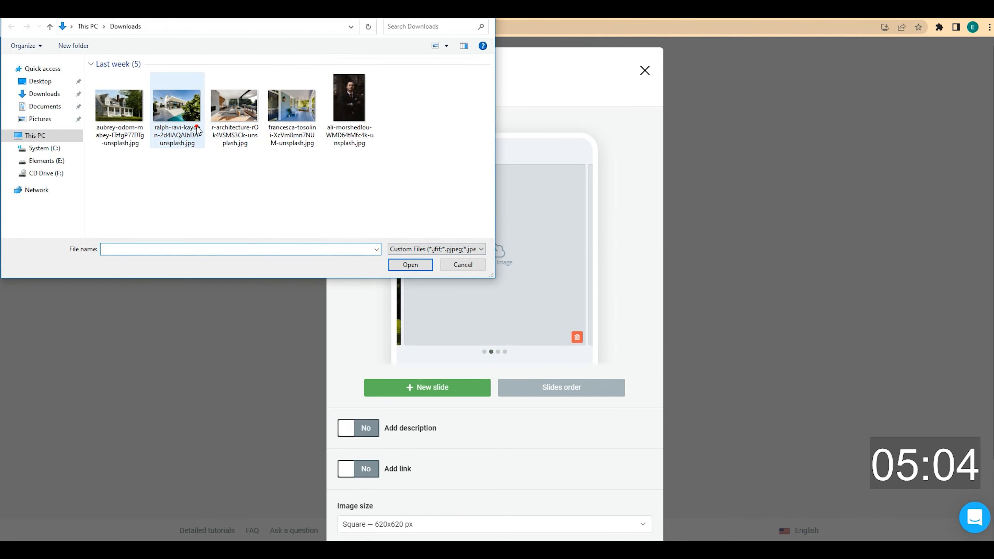
click(406, 265)
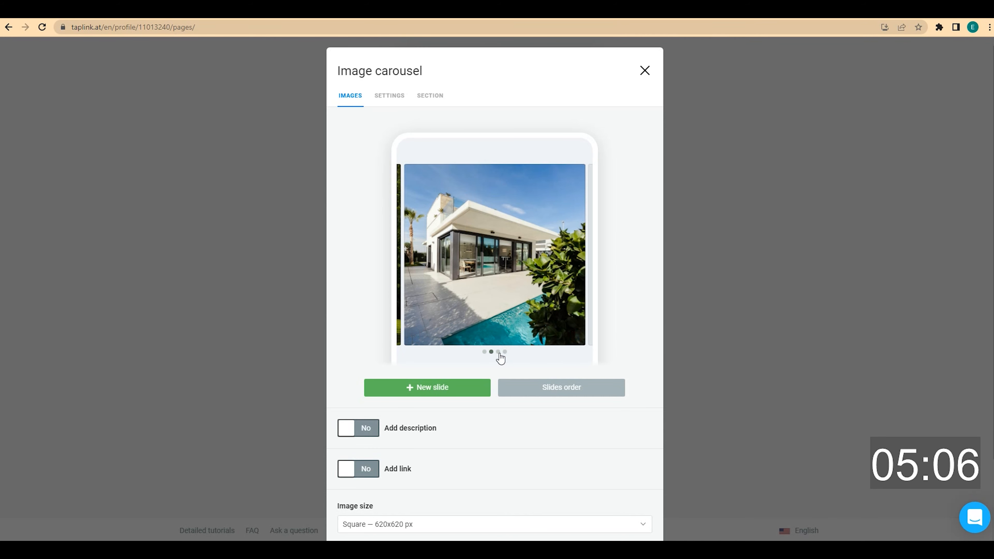
Upload the modern interior photo to slide 3 and the blue porch photo to slide 4
click(498, 352)
click(487, 287)
click(234, 107)
click(412, 269)
click(505, 351)
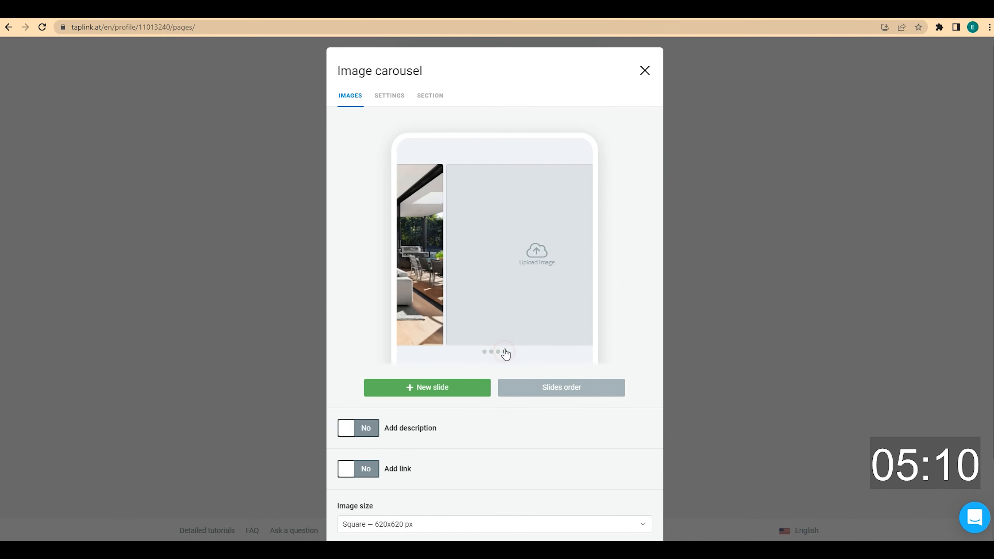
click(487, 274)
click(290, 101)
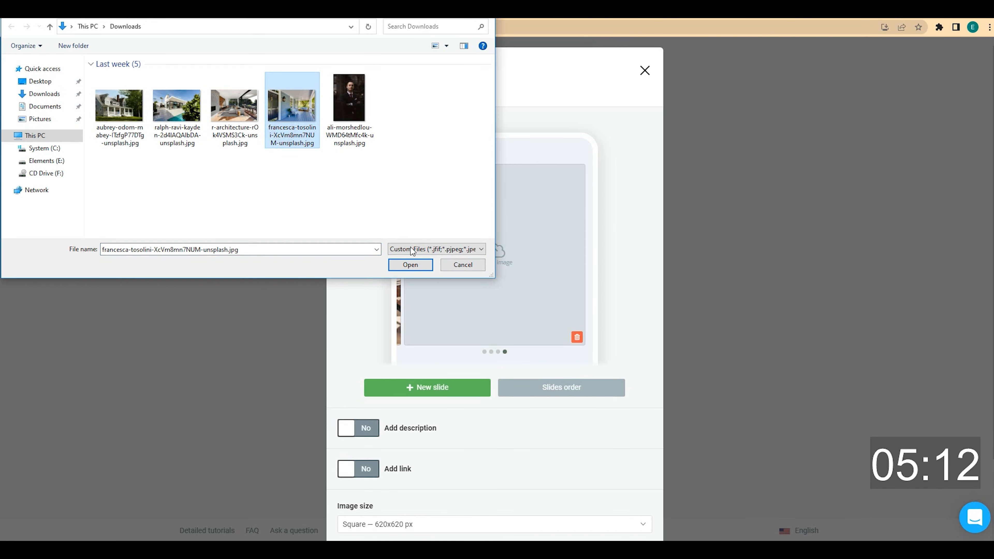
click(411, 263)
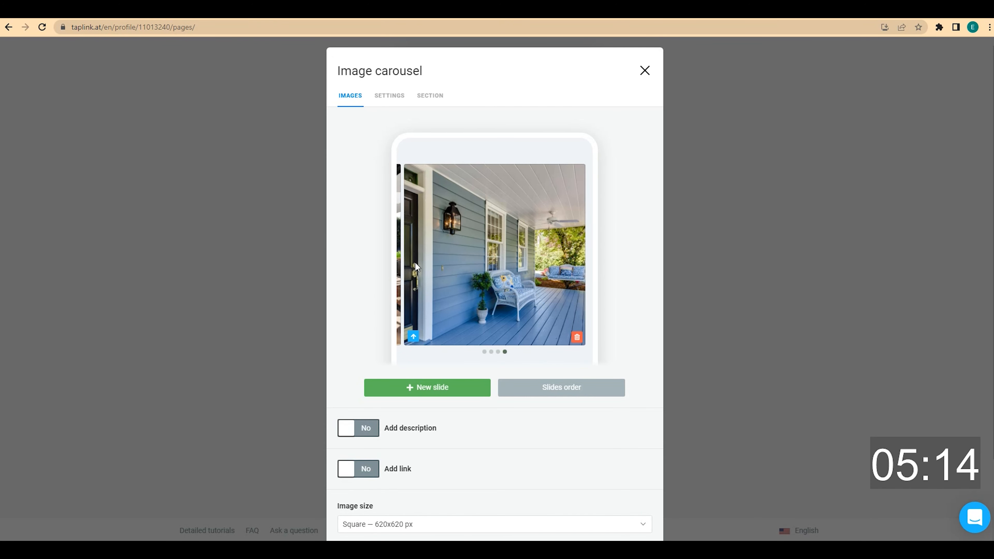
scroll(415, 262, down, 1)
scroll(414, 262, down, 1)
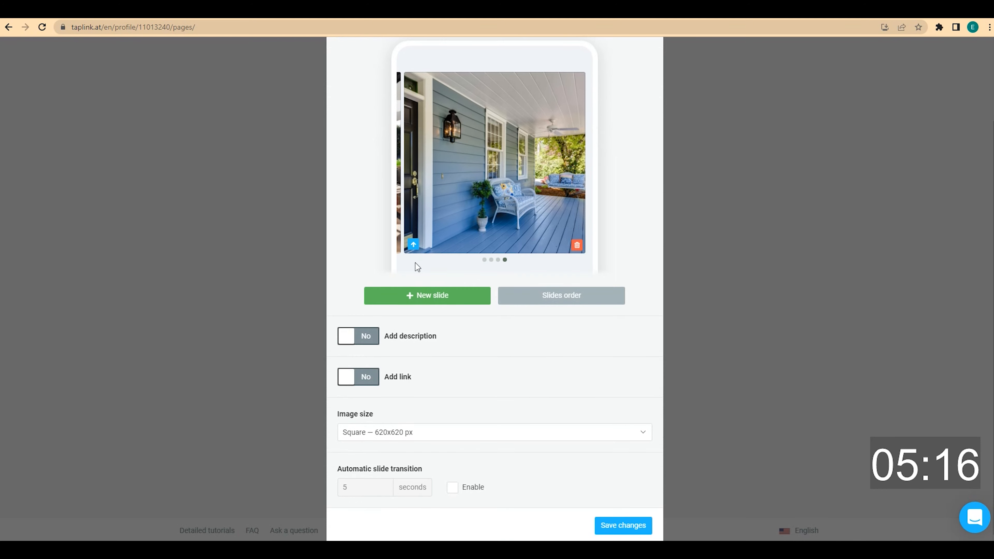
Enable slide headlines and descriptions, then paste the first slide's address and size details
click(371, 337)
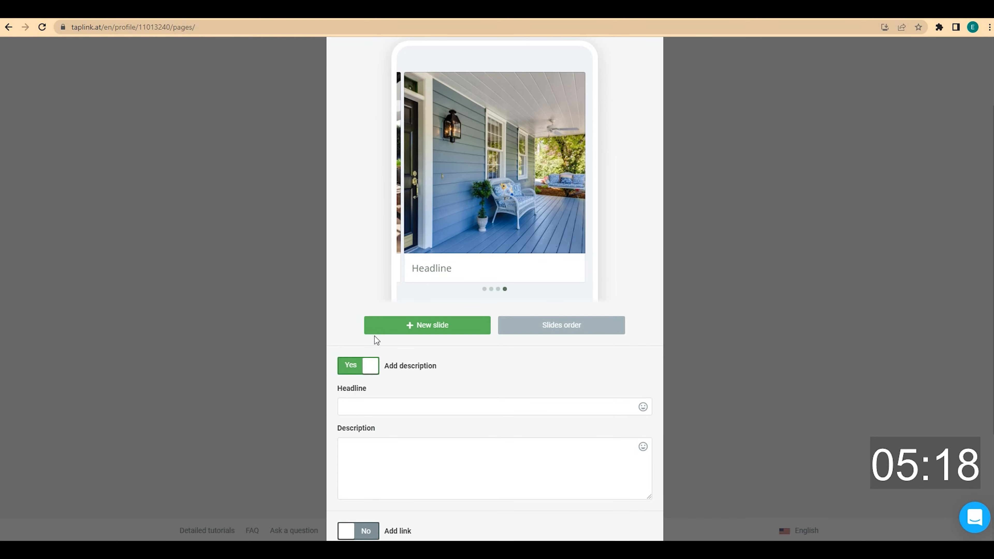
click(485, 289)
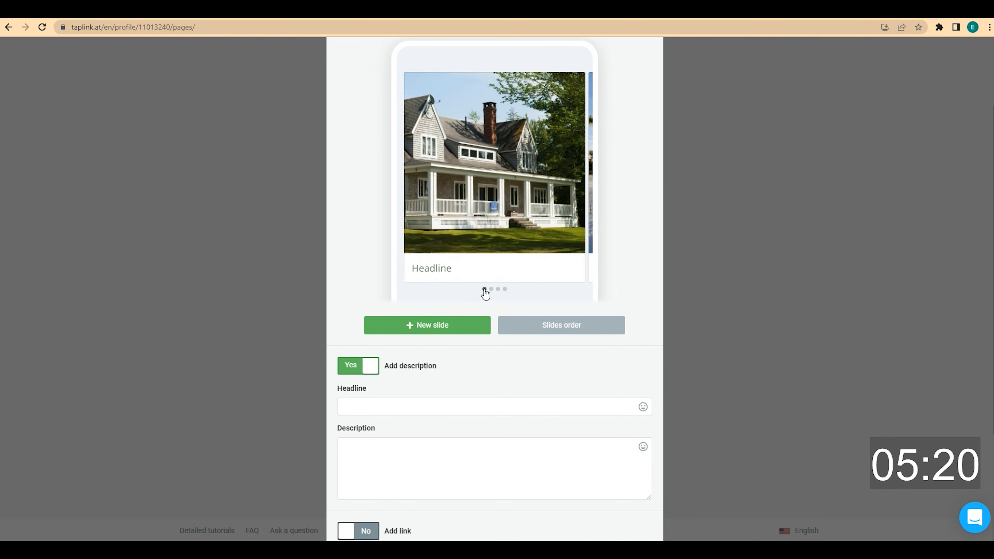
scroll(425, 367, down, 1)
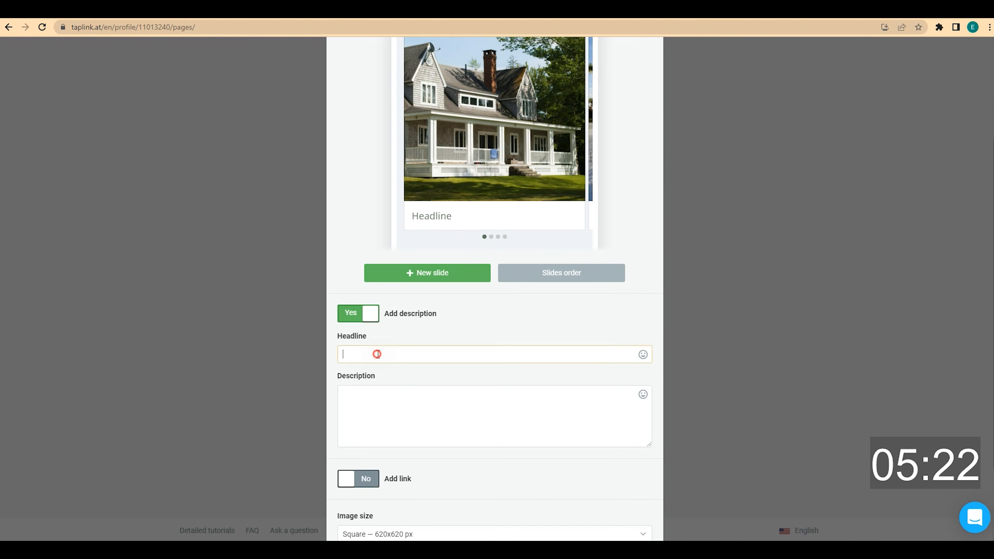
click(378, 396)
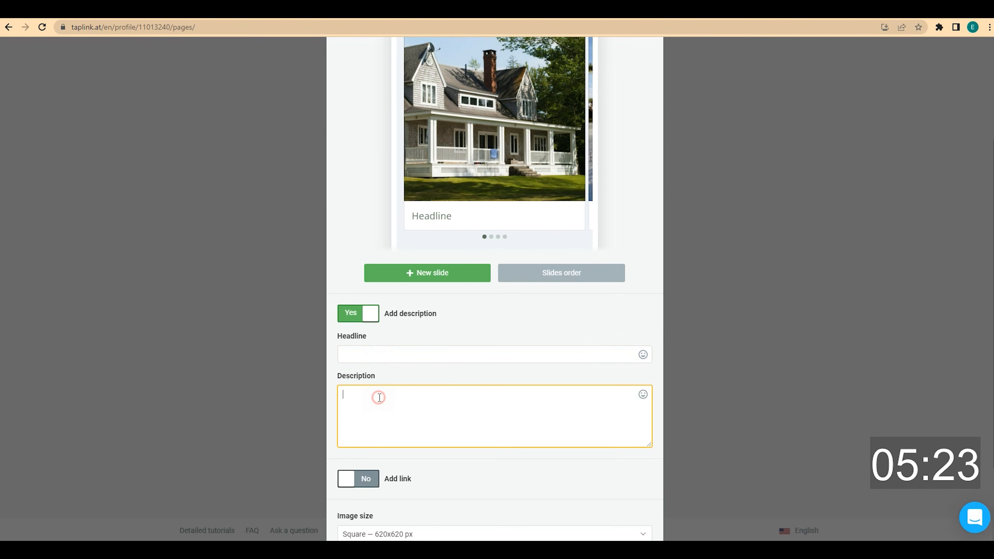
click(378, 356)
click(391, 417)
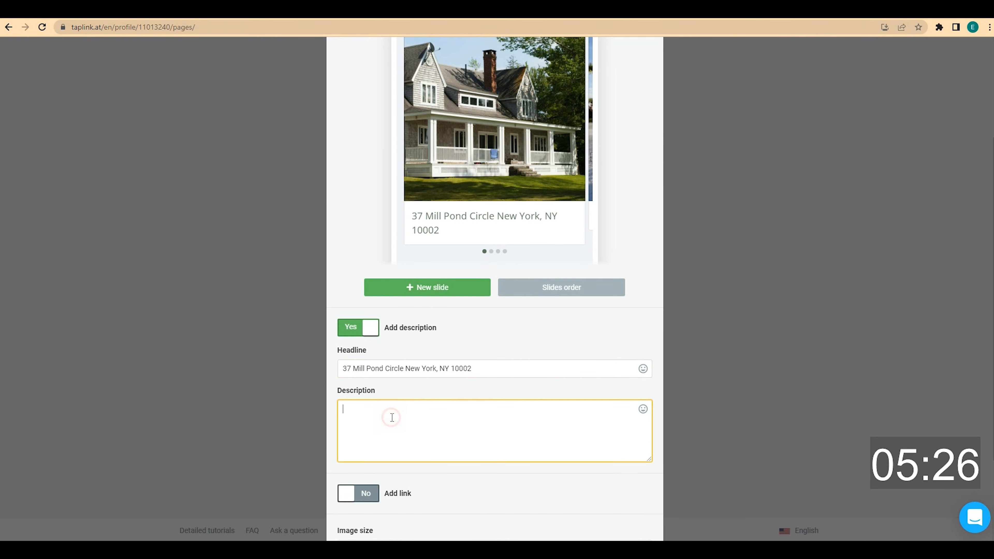
text(3200 sqft | 2 floors | 3 bedrooms)
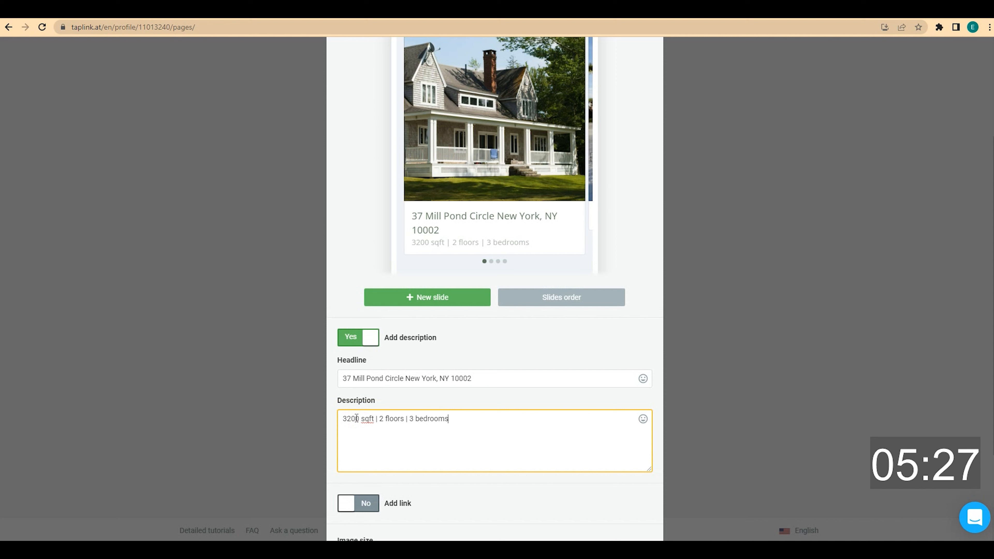
click(492, 261)
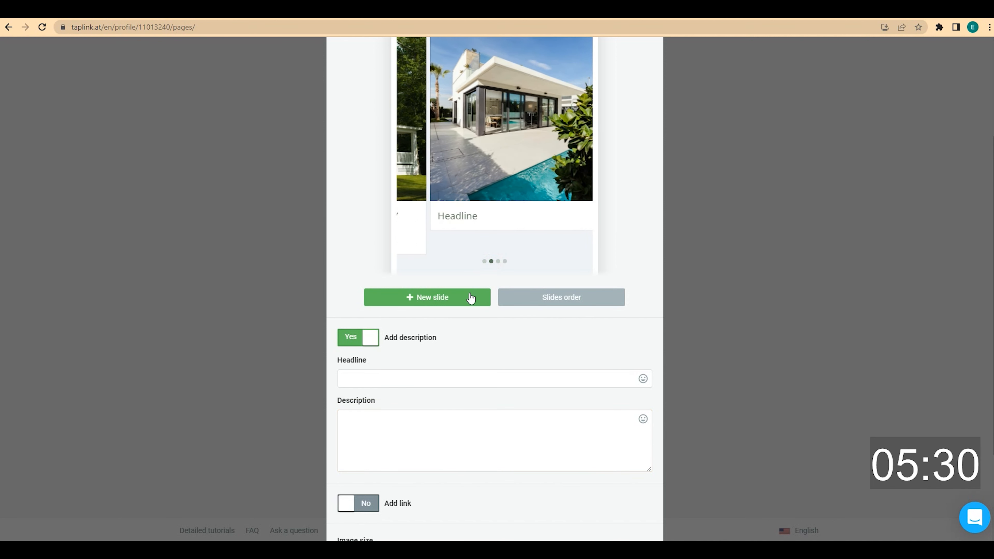
click(412, 377)
click(377, 423)
text(1500 sqft | 2 floors | 3 bedrooms)
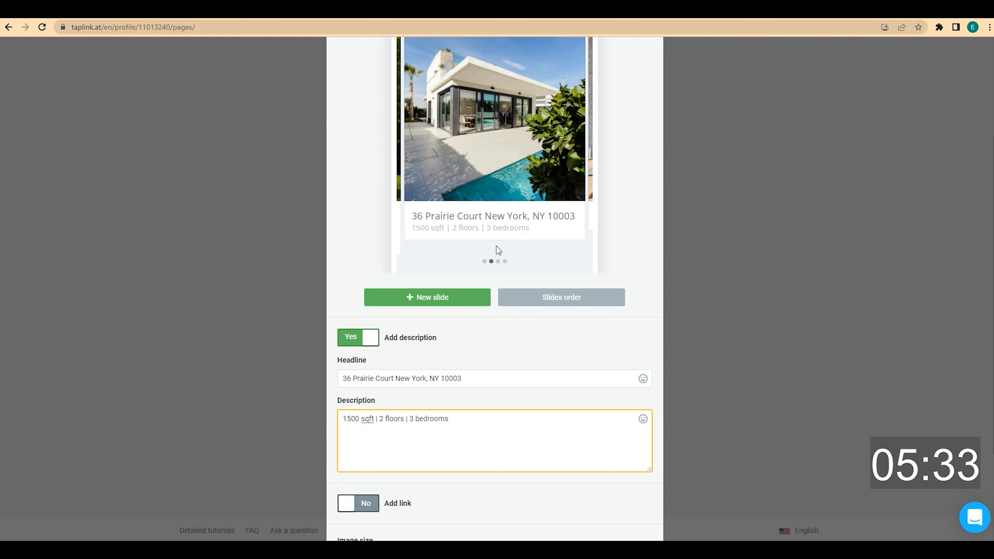
click(498, 262)
click(460, 374)
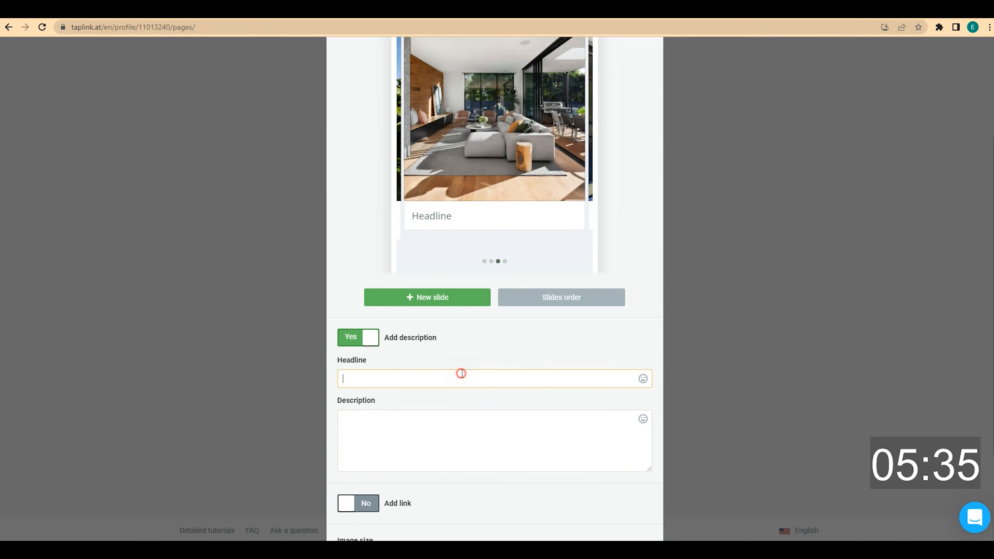
click(361, 419)
text(3500 sqft | 2 floors | 4 bedrooms)
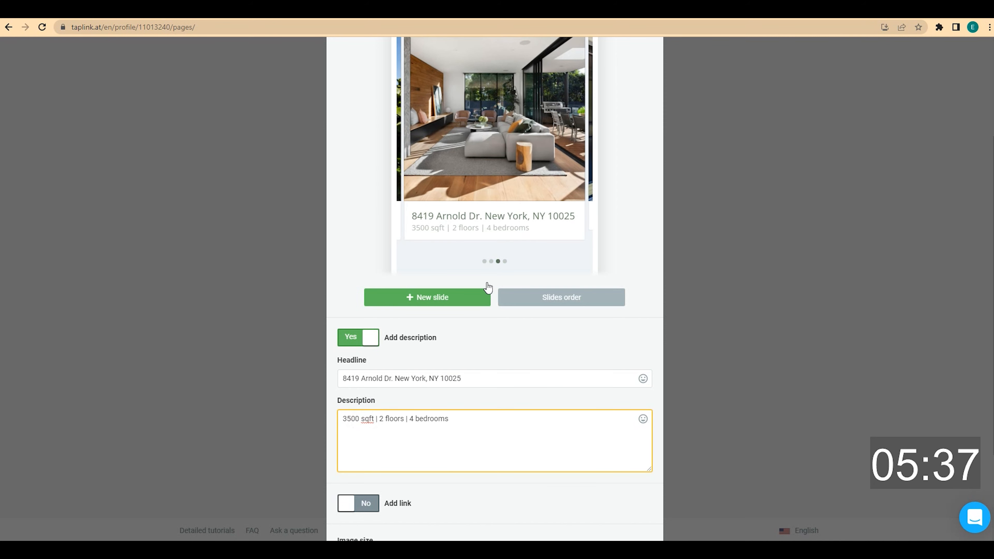
click(505, 262)
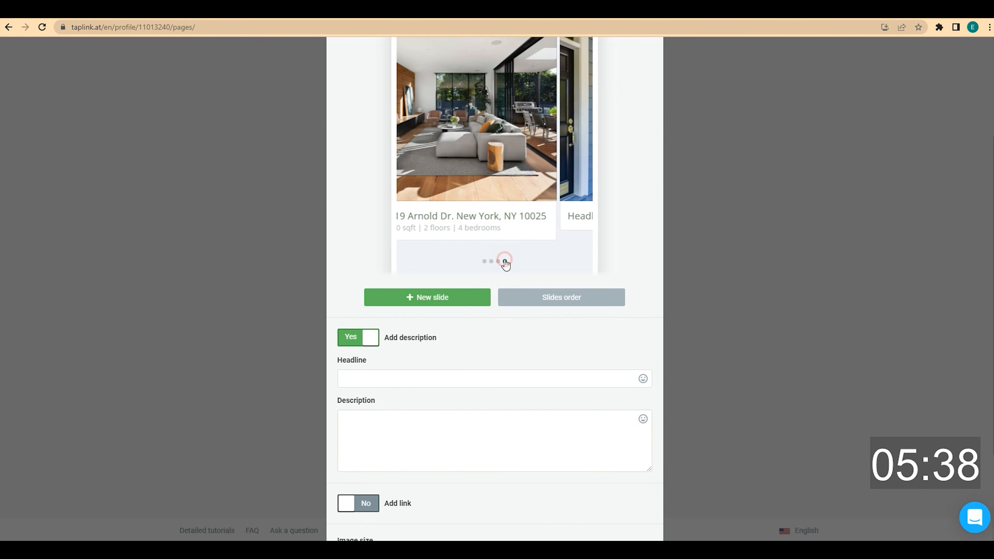
click(422, 375)
click(448, 423)
text(1800 sqft | 2 floors | 2 bedrooms)
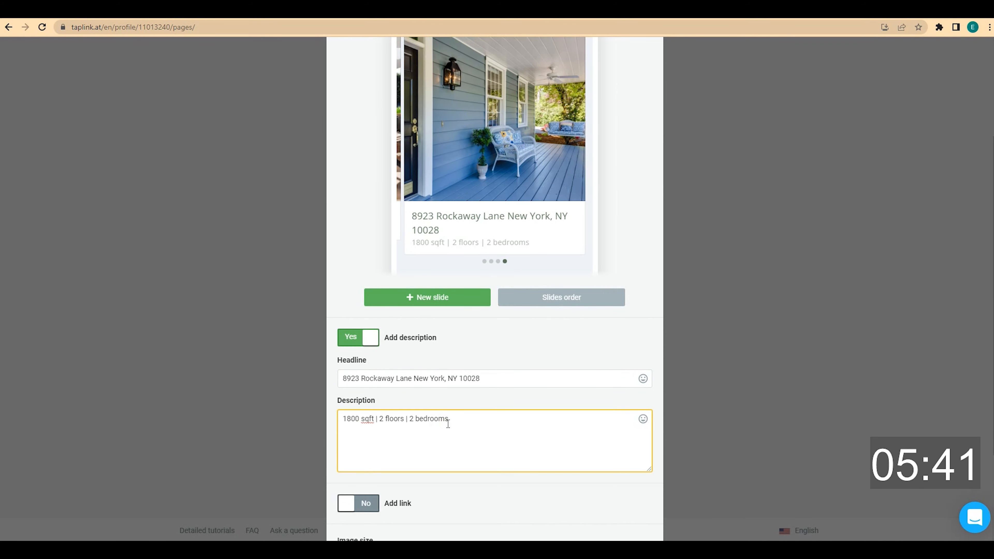
scroll(448, 424, down, 3)
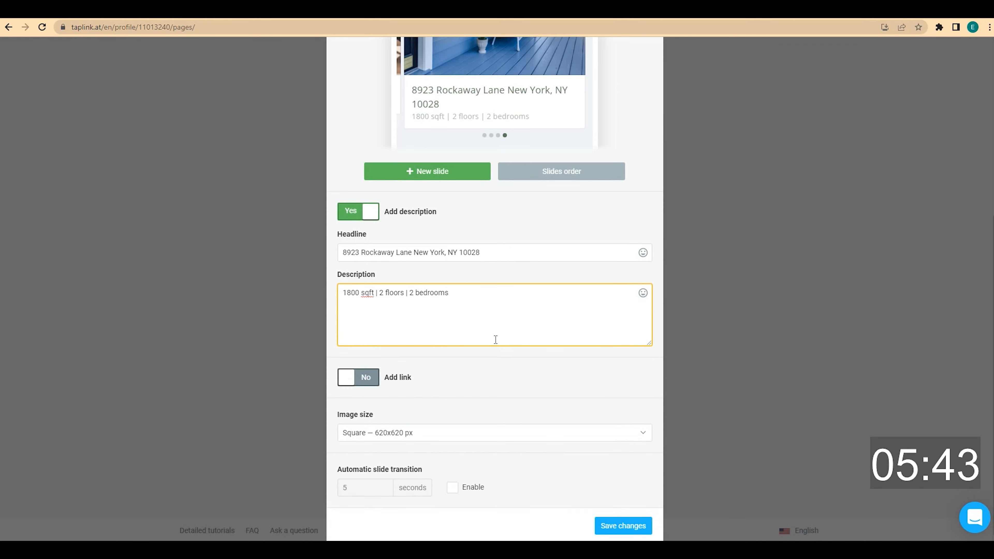
Turn on slide links and give the first slide a 'View details' link to website.com
click(371, 378)
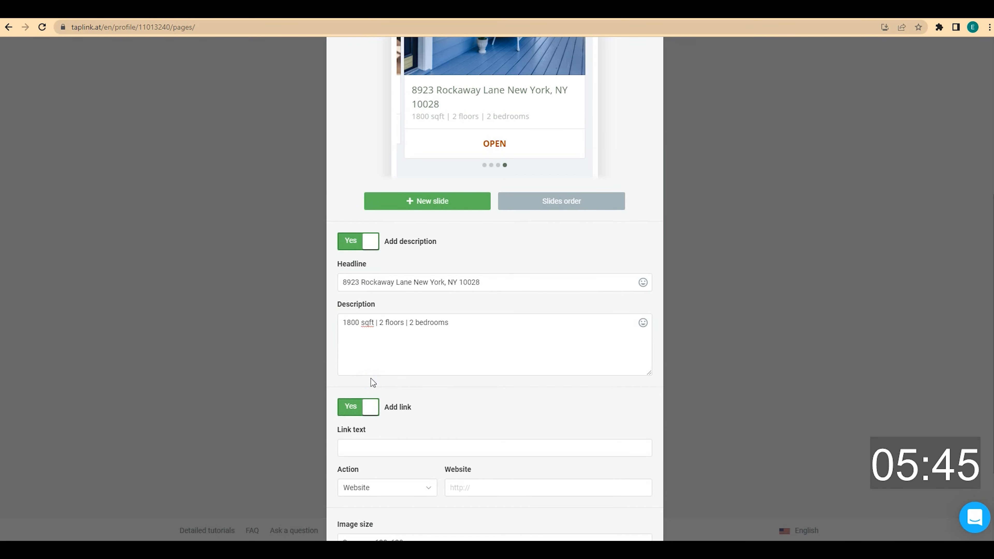
scroll(372, 380, up, 4)
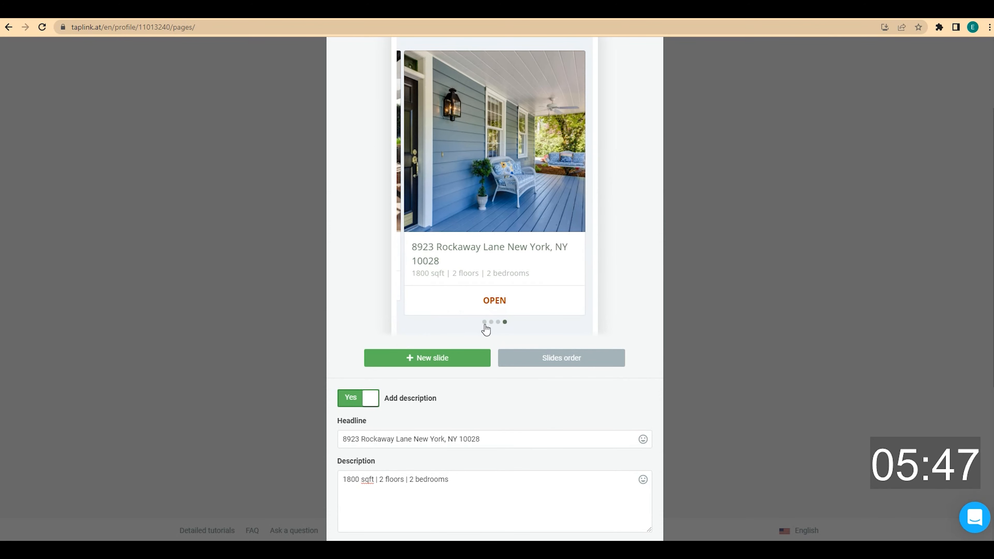
click(484, 322)
scroll(486, 330, down, 6)
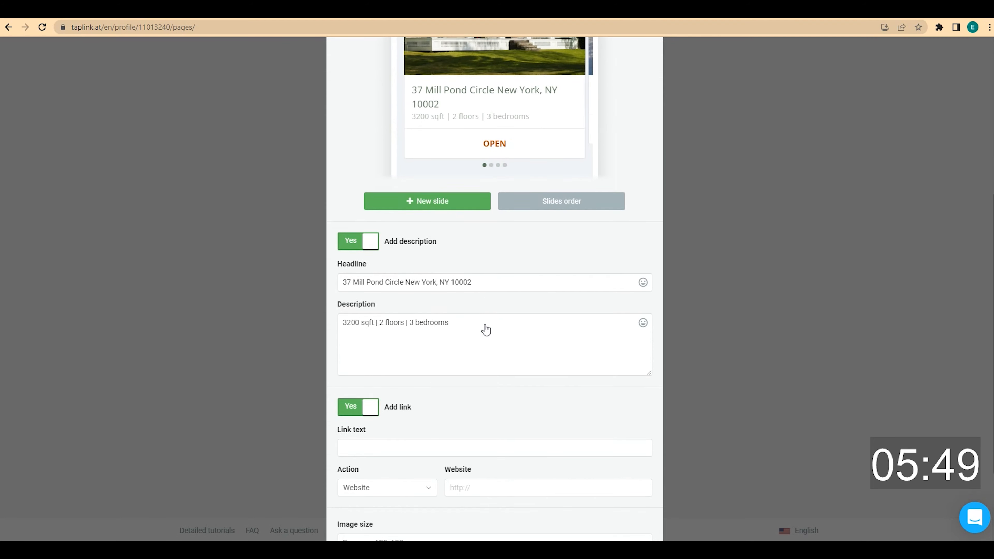
scroll(463, 337, down, 3)
click(407, 343)
text(View details)
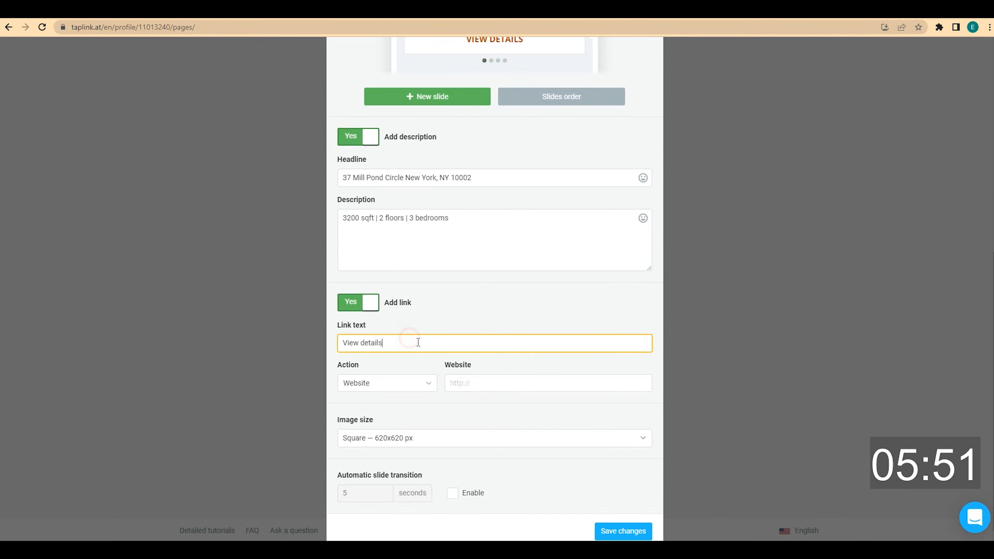
click(503, 383)
text(web)
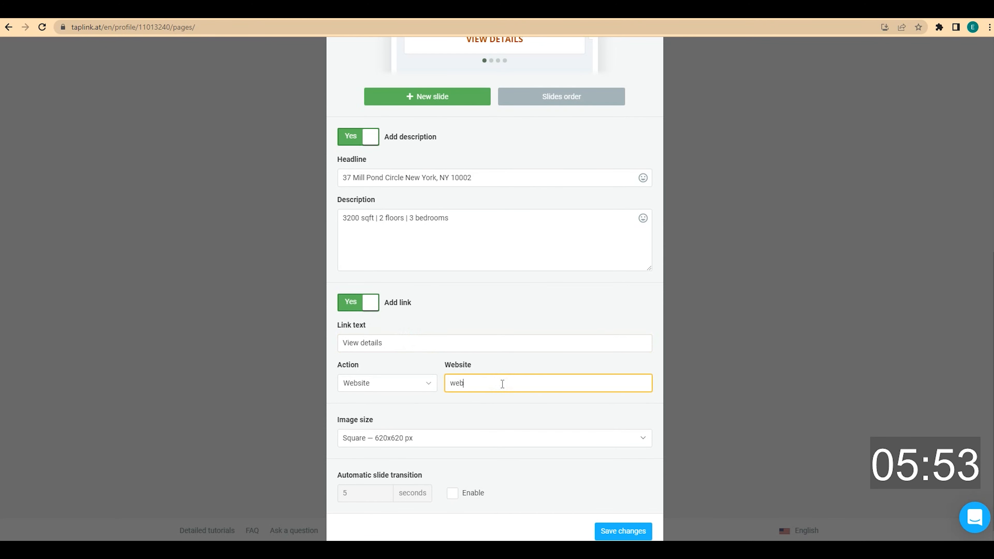
text(site.com)
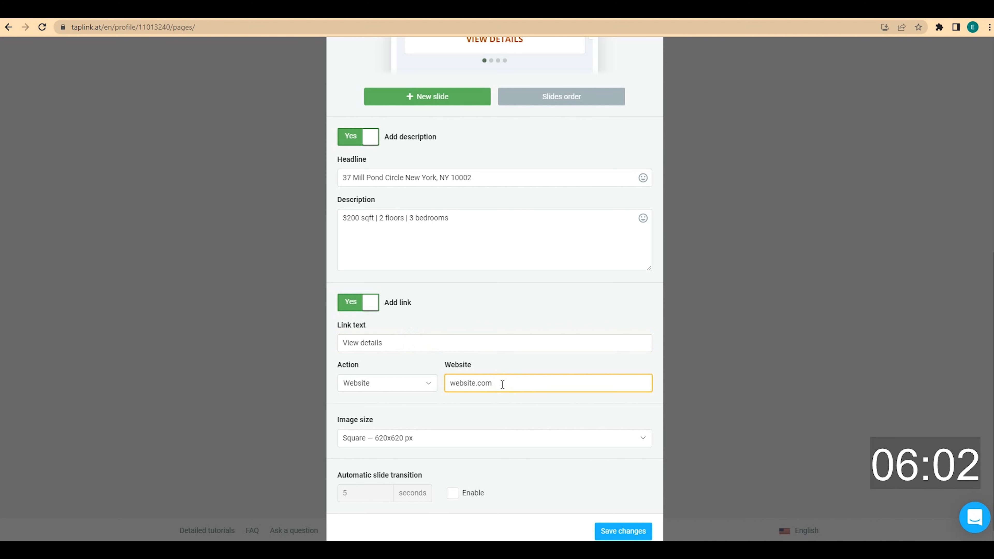
scroll(502, 385, down, 1)
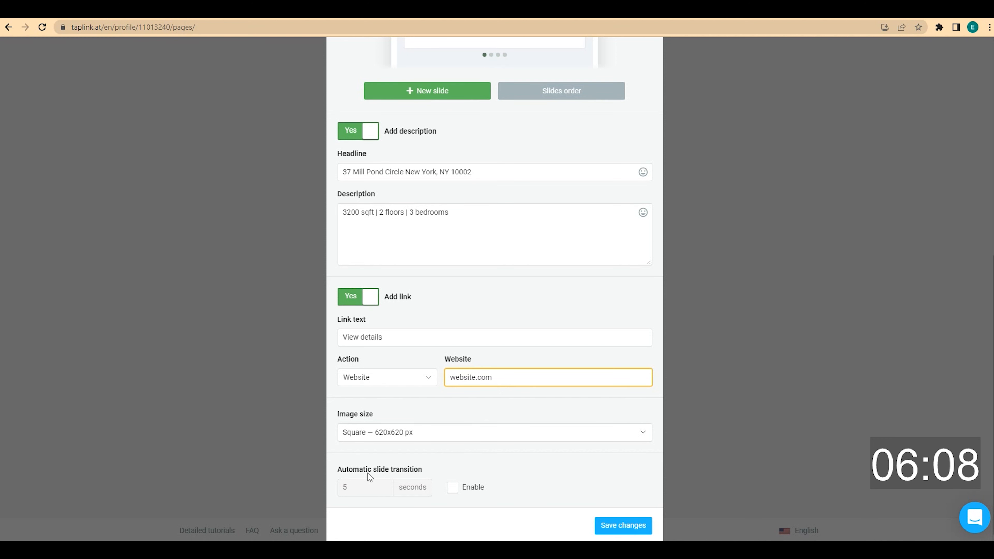
Enable automatic slide transition and attempt to save the carousel
click(452, 488)
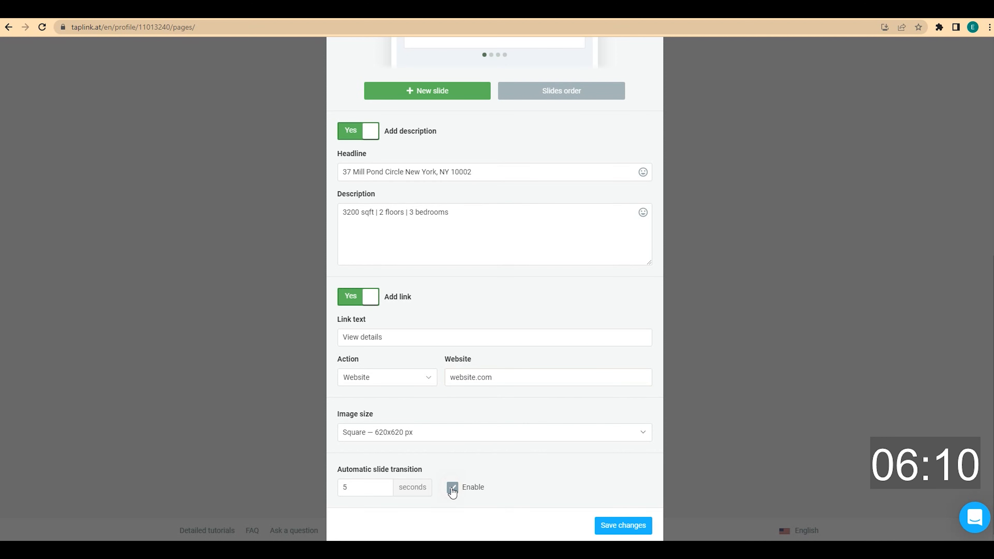
click(636, 529)
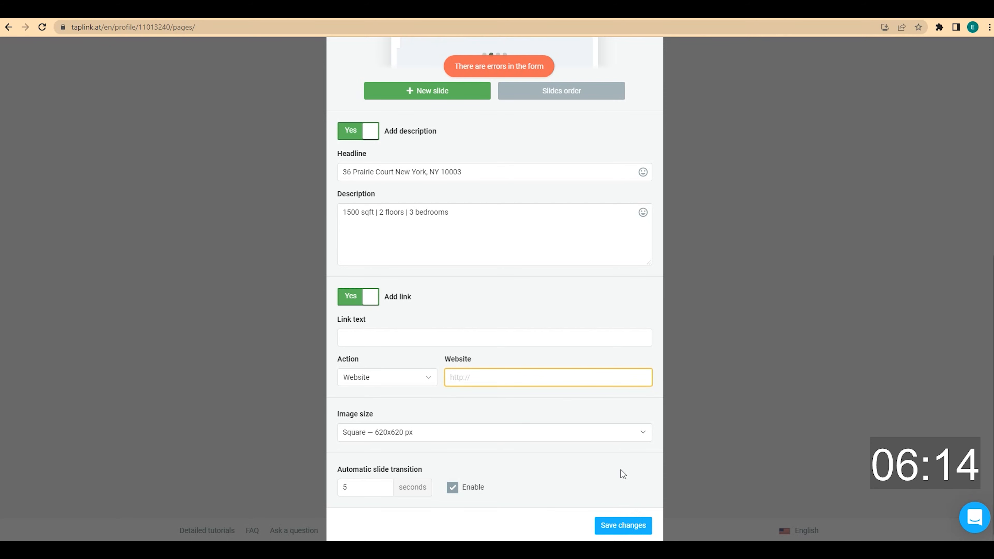
scroll(621, 468, up, 5)
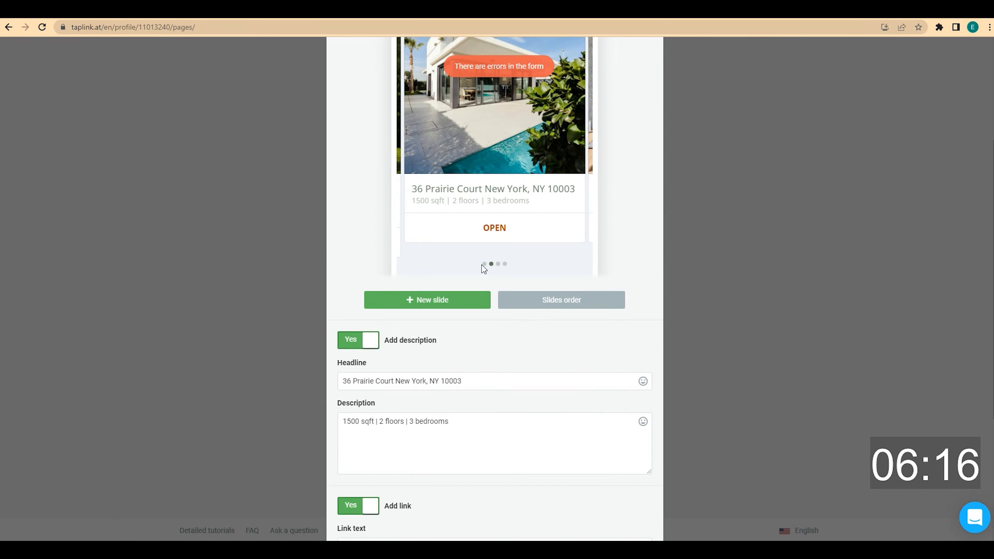
click(484, 265)
scroll(491, 309, down, 4)
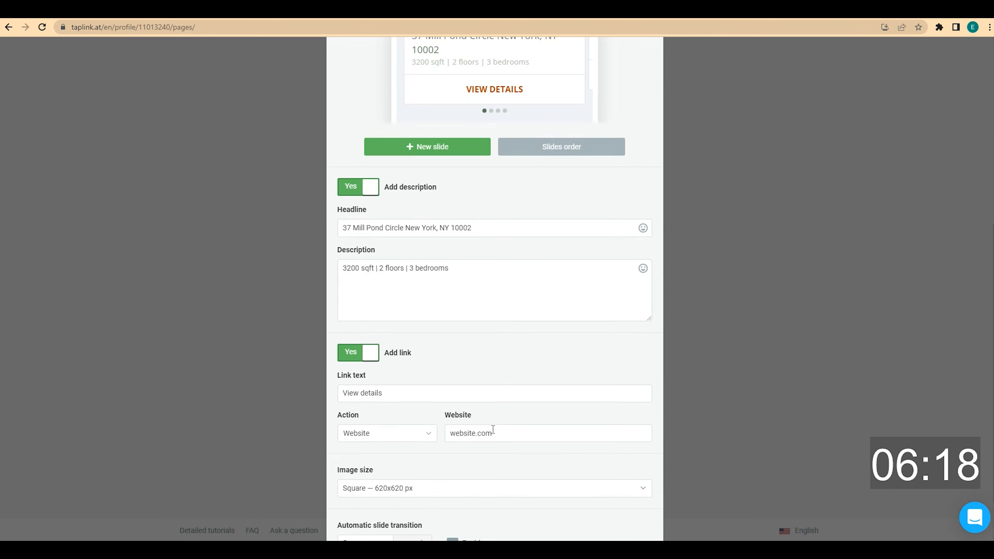
scroll(487, 298, up, 4)
Enter website.com as the link address on slides 2, 3 and 4
click(492, 265)
scroll(508, 371, down, 4)
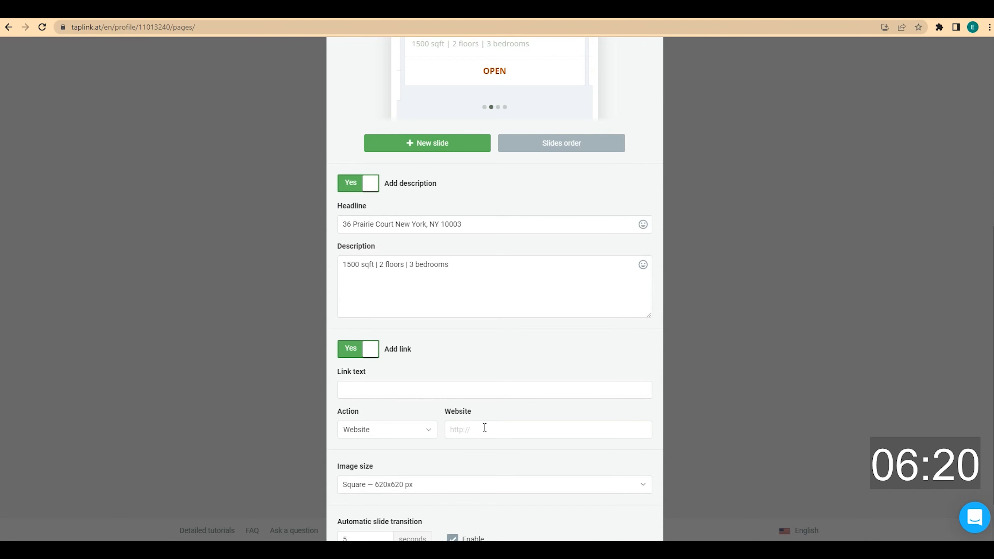
click(484, 426)
text(websit)
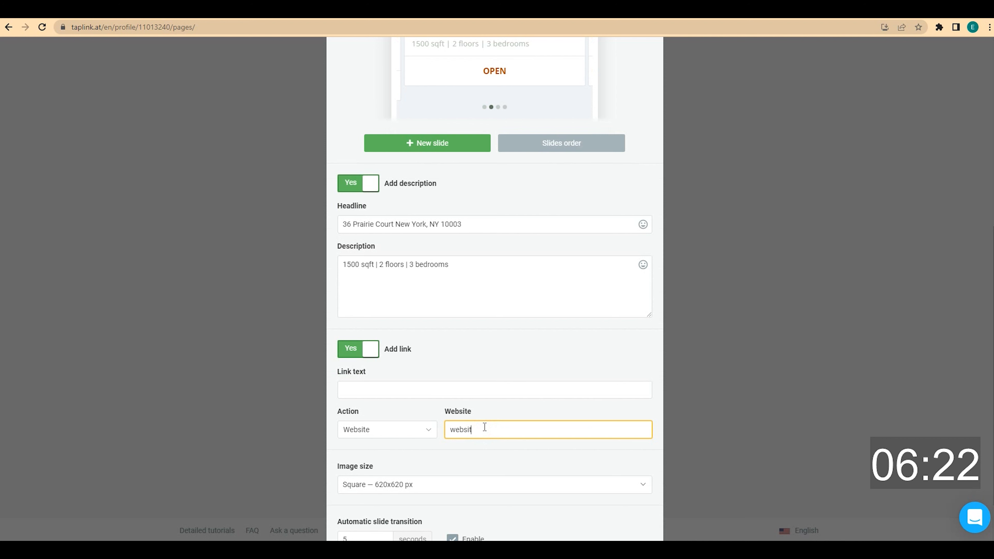
text(e.com)
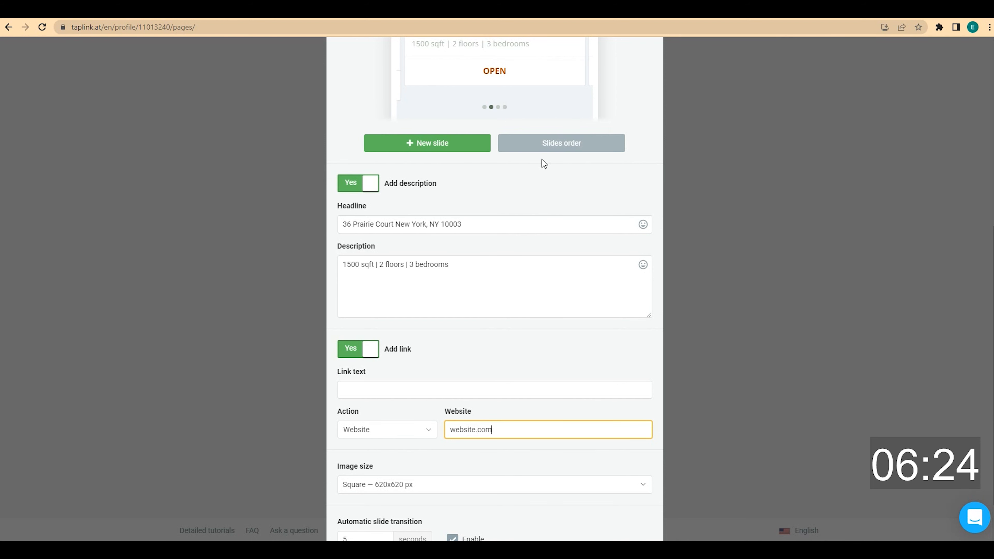
click(497, 107)
click(473, 427)
text(webs)
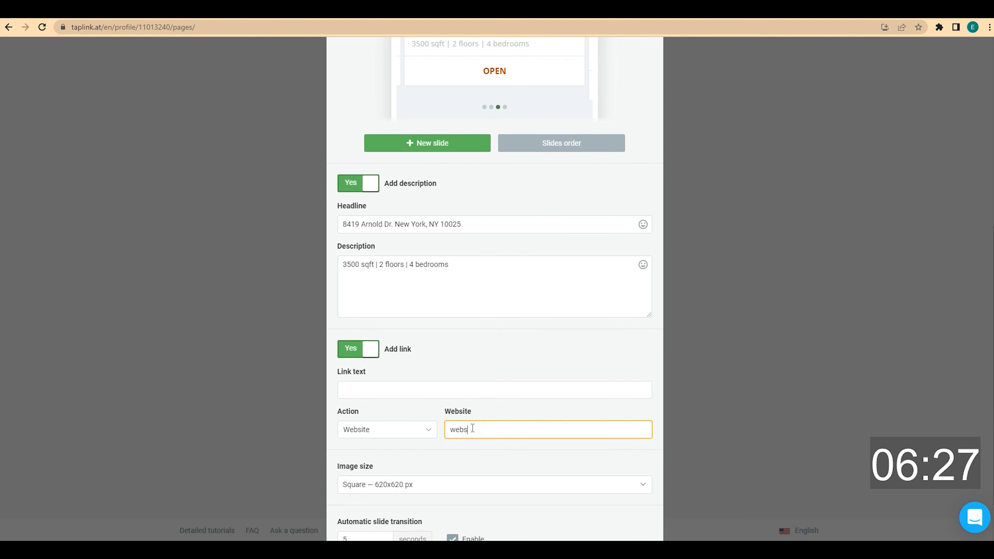
text(ite.com)
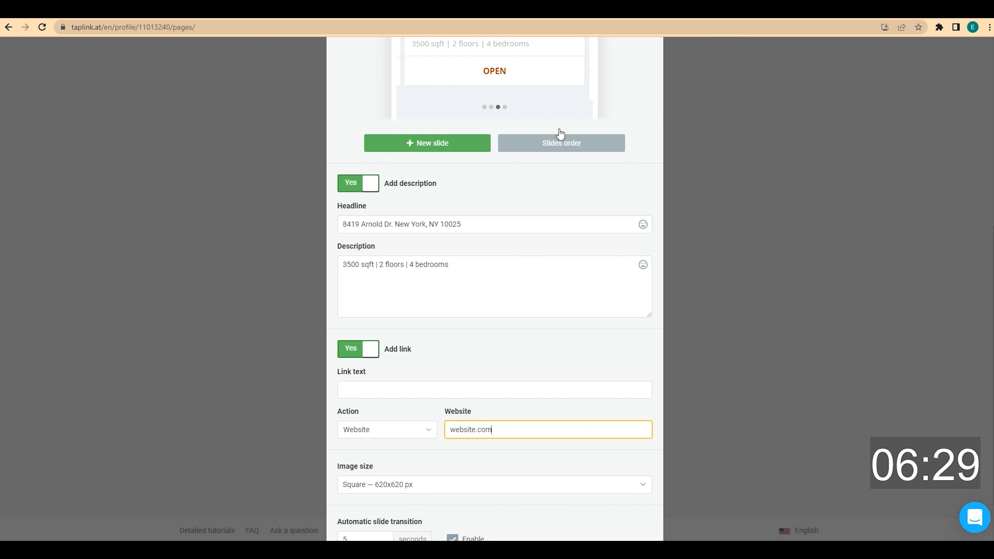
click(504, 106)
click(490, 433)
text(website.com)
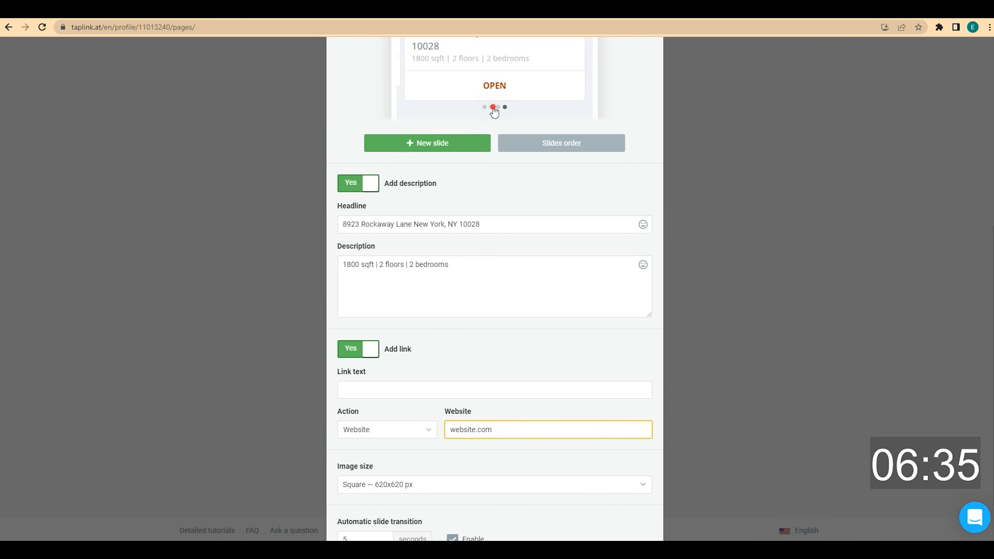
Copy the 'View details' link text to the fourth slide and save the carousel
click(484, 106)
drag(390, 389, 353, 390)
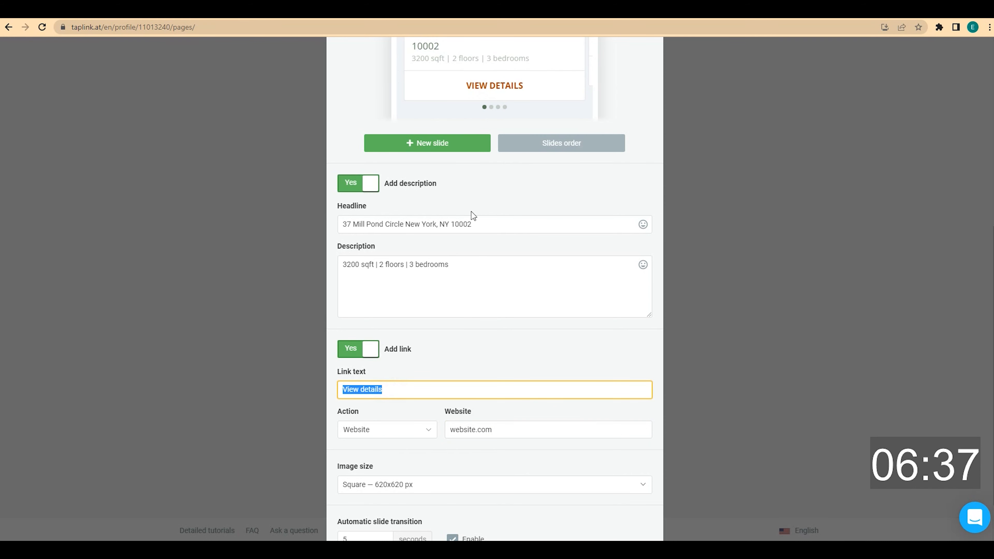
click(491, 107)
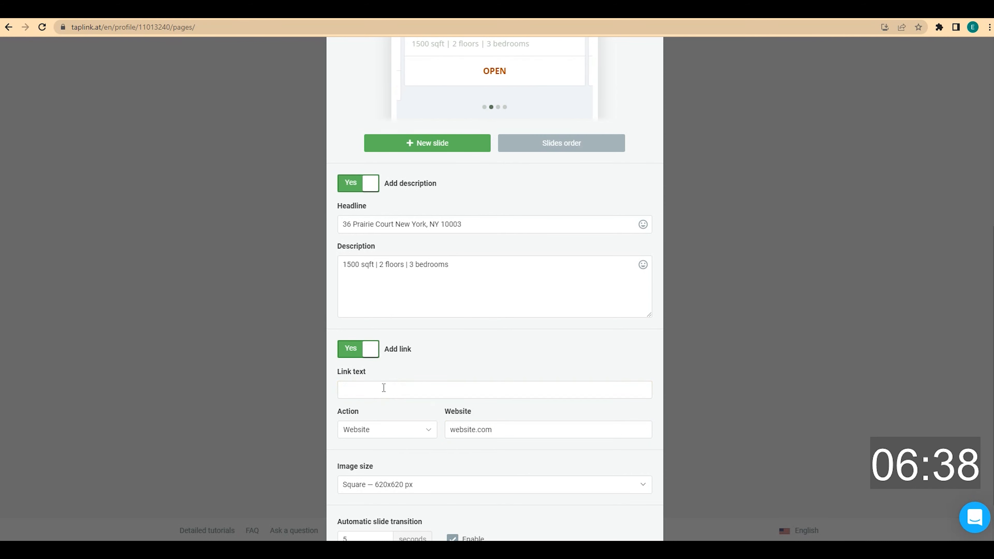
click(505, 106)
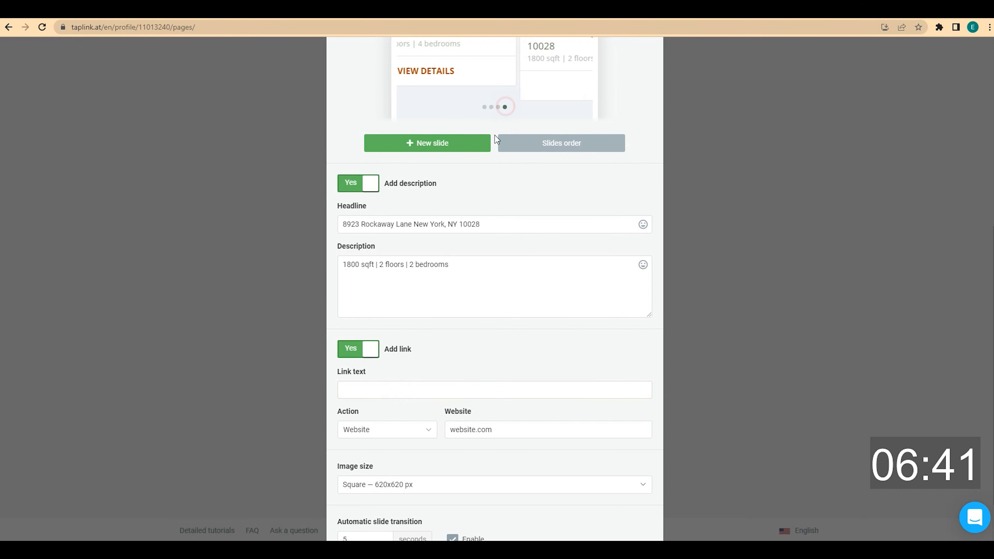
click(420, 389)
text(View details)
scroll(446, 346, down, 1)
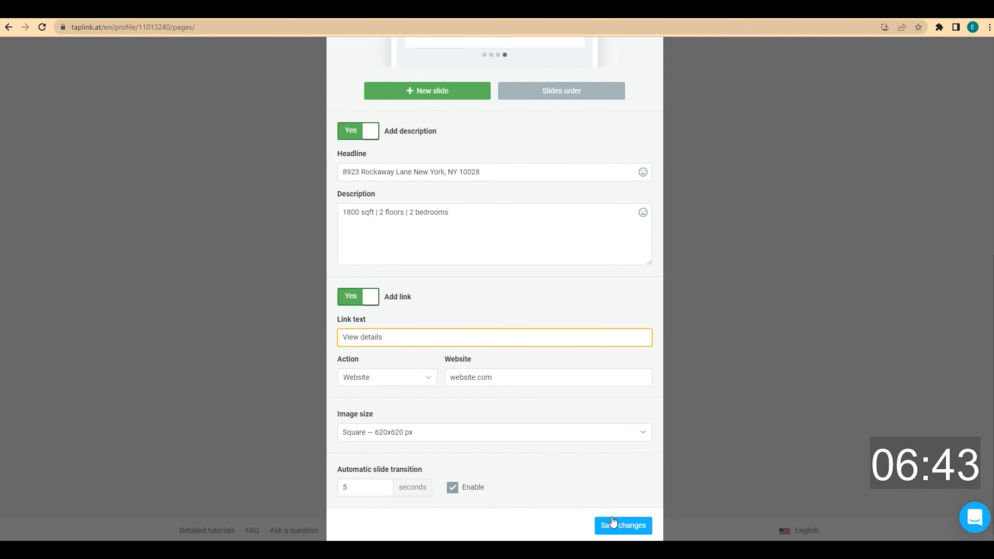
click(612, 524)
scroll(638, 352, down, 5)
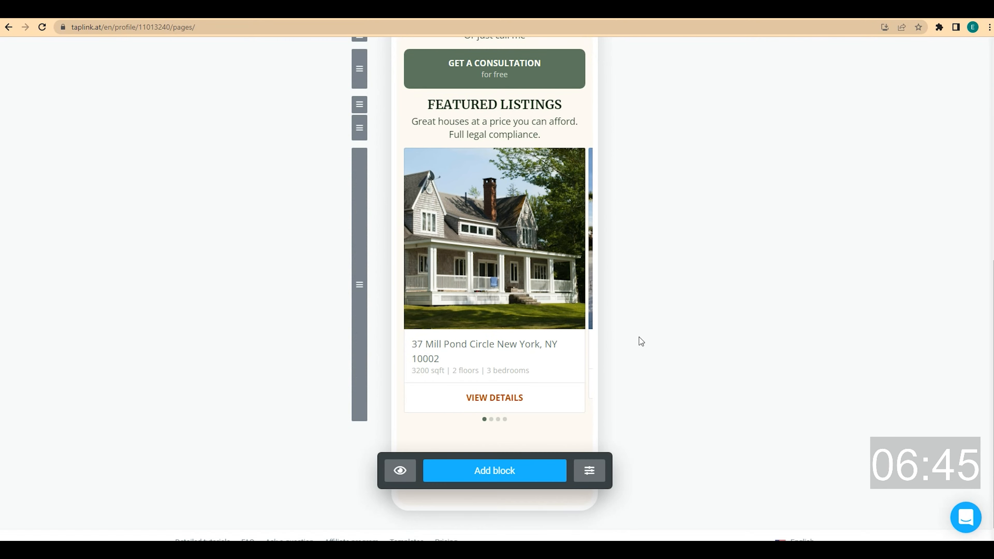
scroll(641, 341, up, 5)
scroll(641, 341, down, 6)
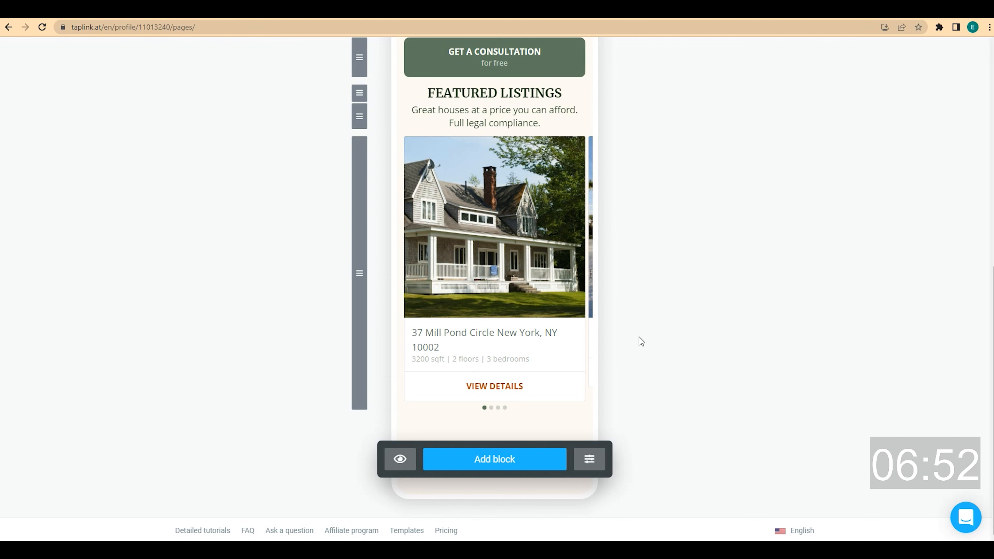
Add a text block 'WHY AM I TRUSTED TO BUY A HOUSE?', centred, styled Small headline
click(514, 465)
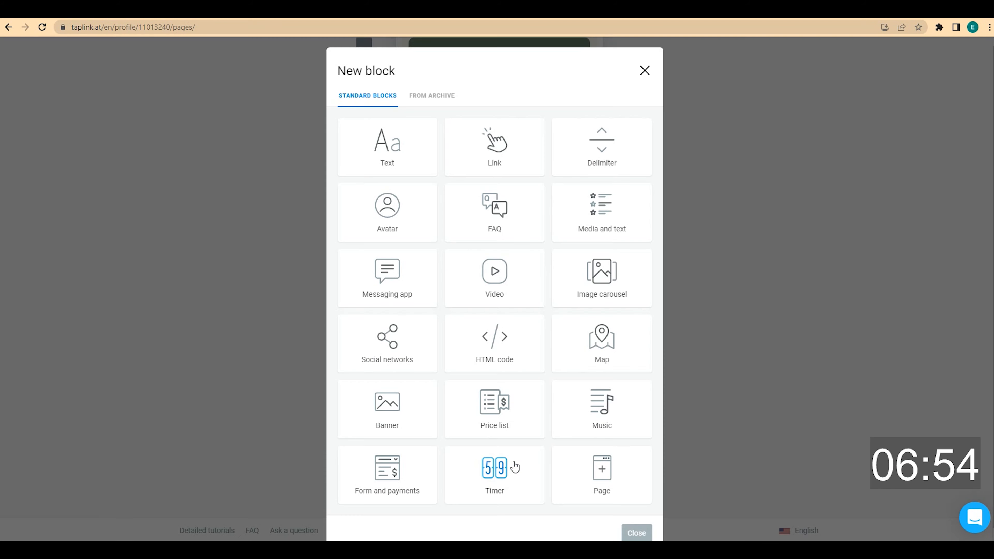
click(402, 169)
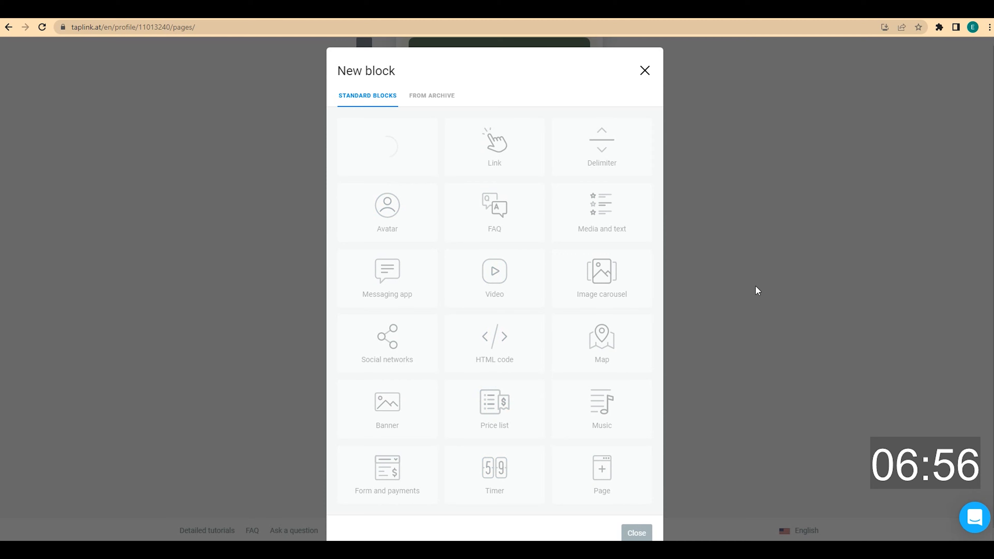
click(457, 324)
text(WHY AM I TRUSTED TO BUY A HOUSE?)
click(508, 238)
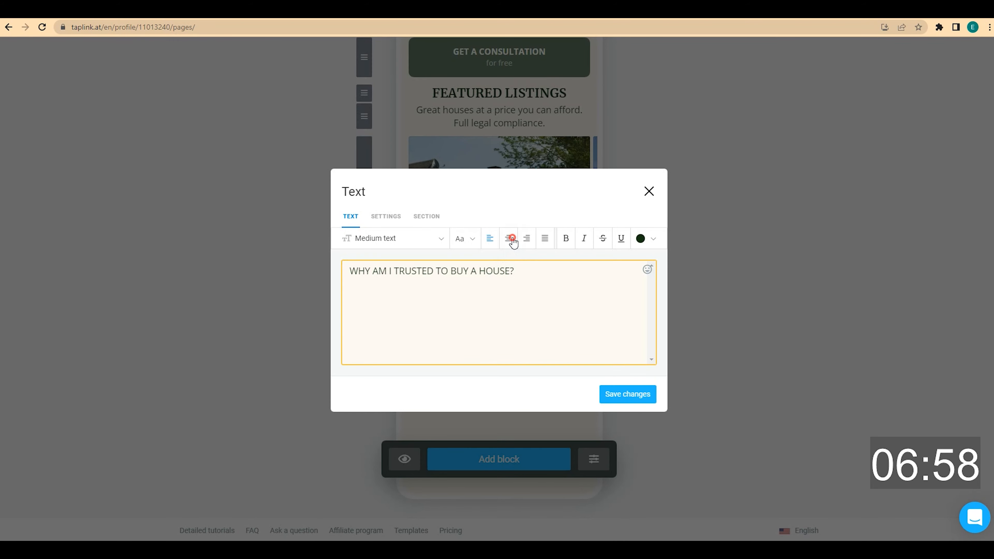
click(447, 246)
click(409, 346)
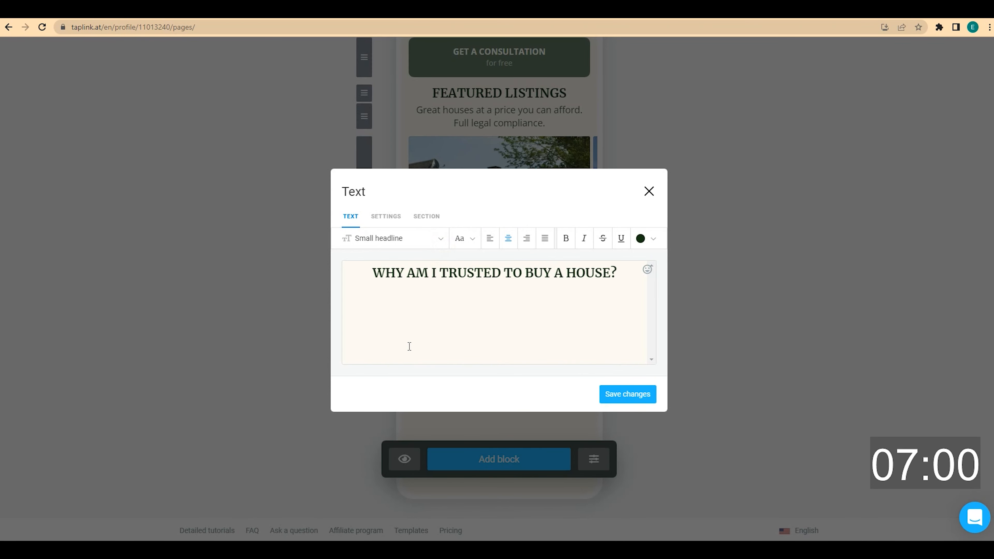
click(624, 387)
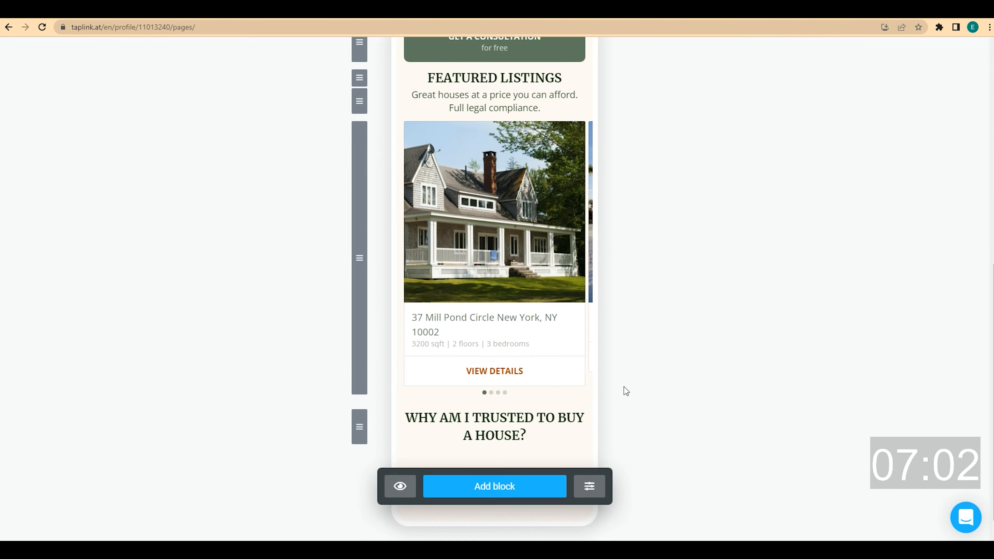
Add a Media and text item '12 years of experience in real estate' with a briefcase icon from a 'bag' search
click(504, 459)
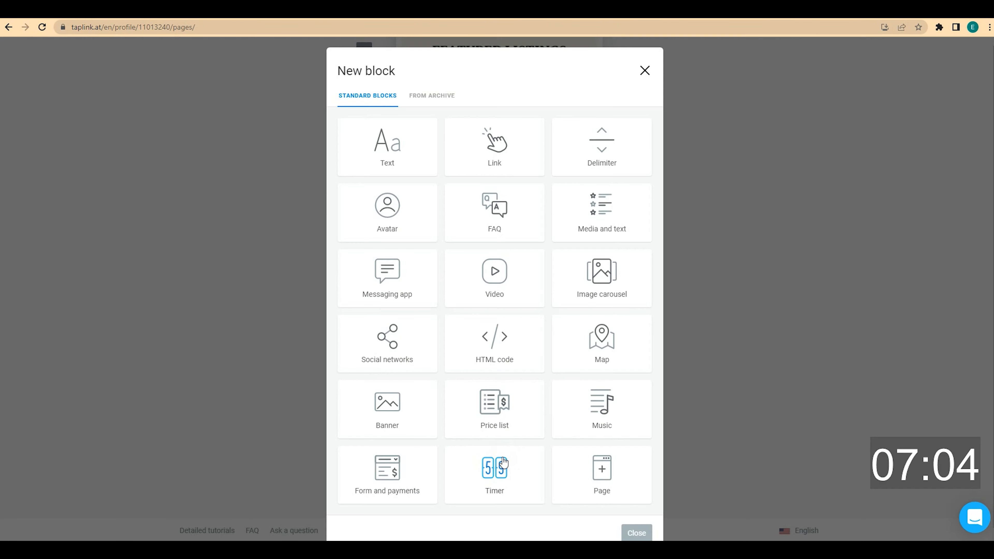
click(608, 224)
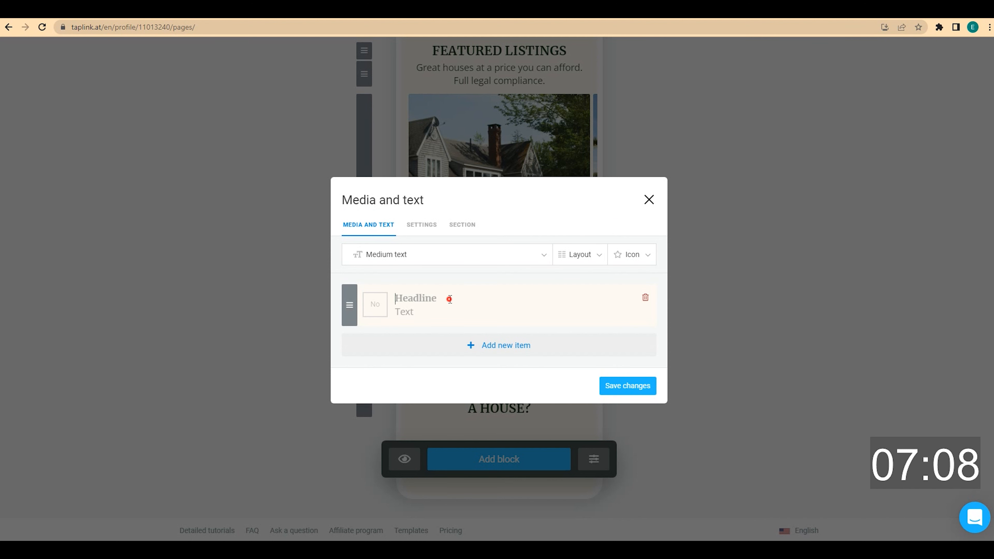
click(428, 312)
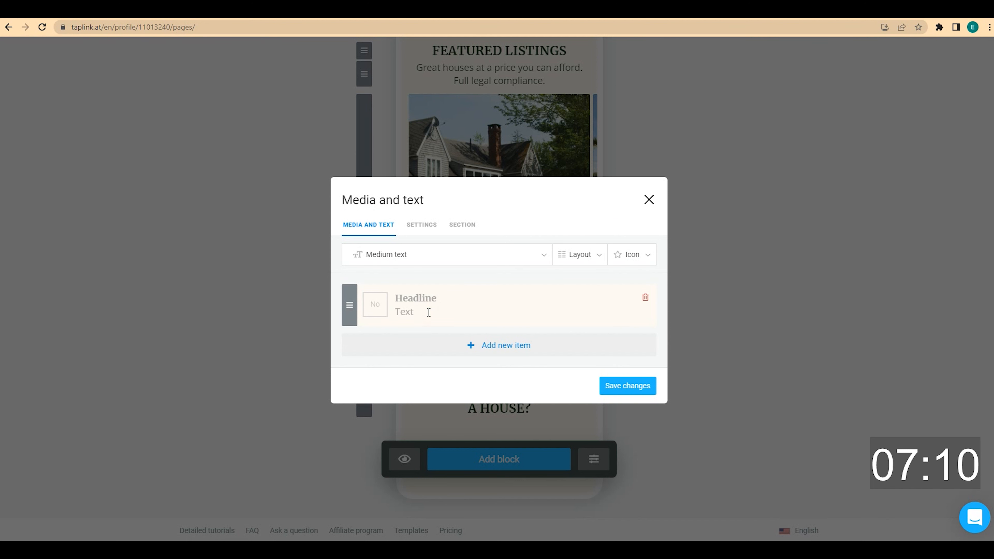
text(12 years of experience in real estate)
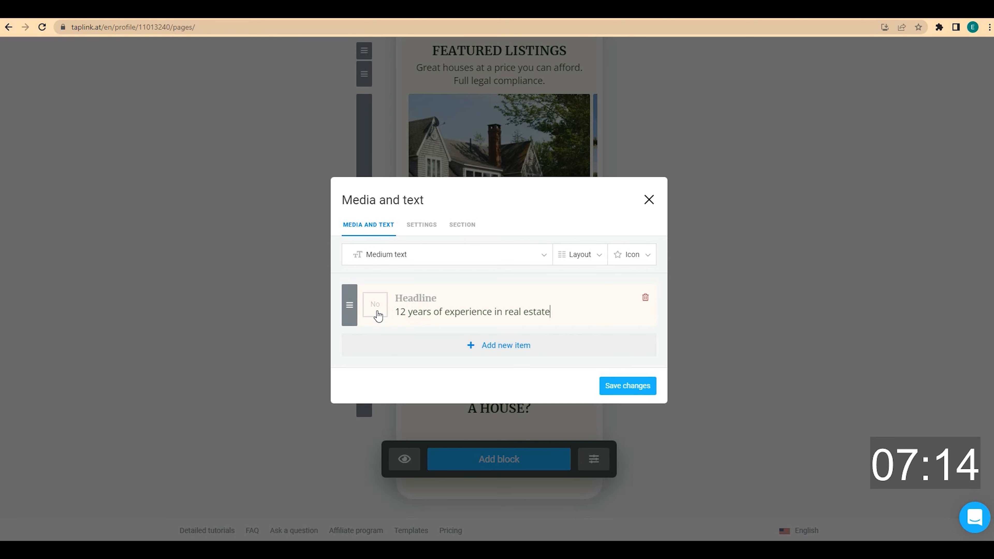
click(376, 309)
click(407, 226)
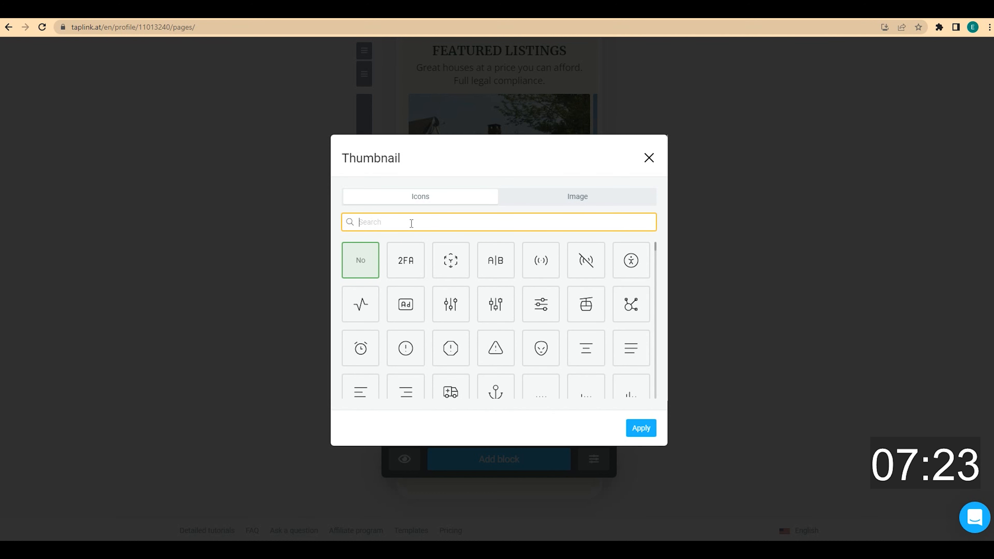
text(bag)
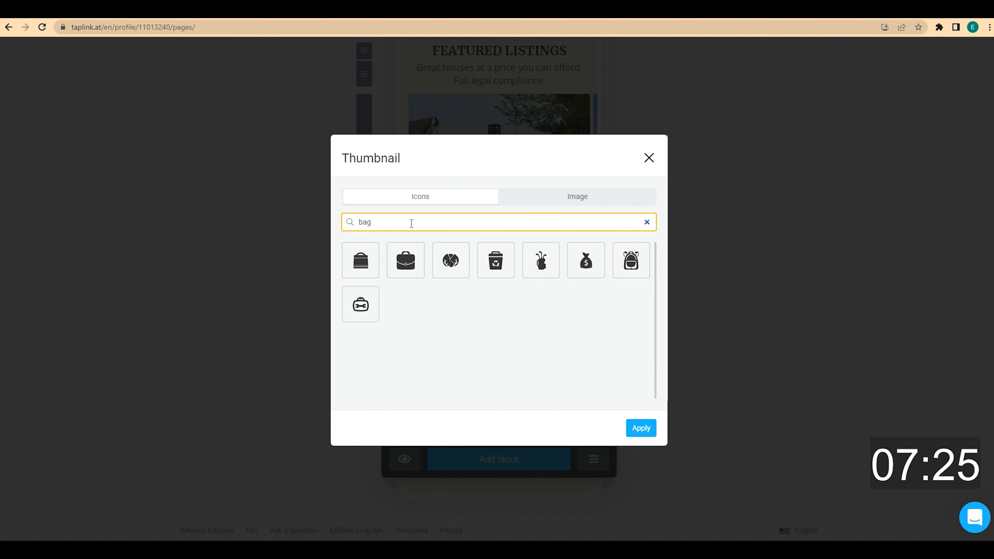
click(414, 270)
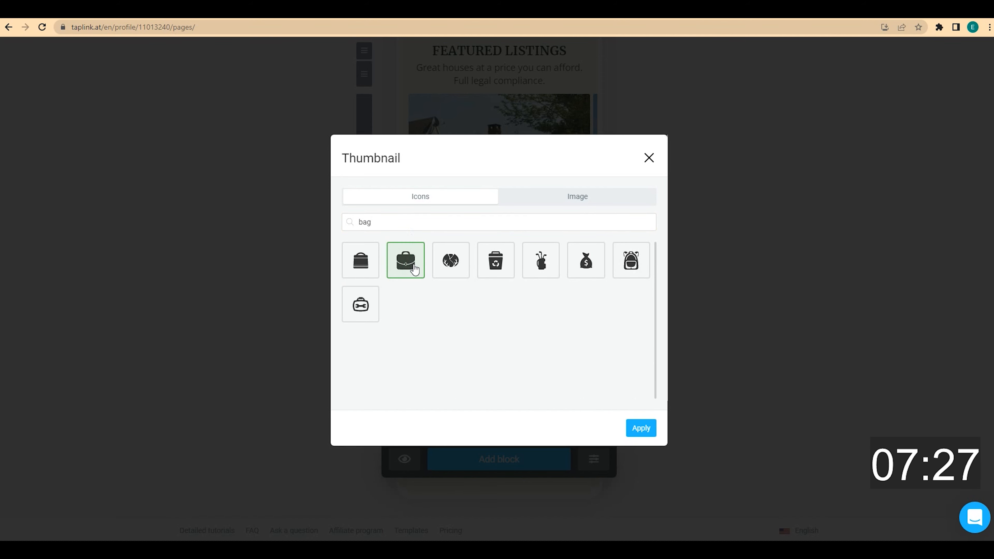
click(641, 428)
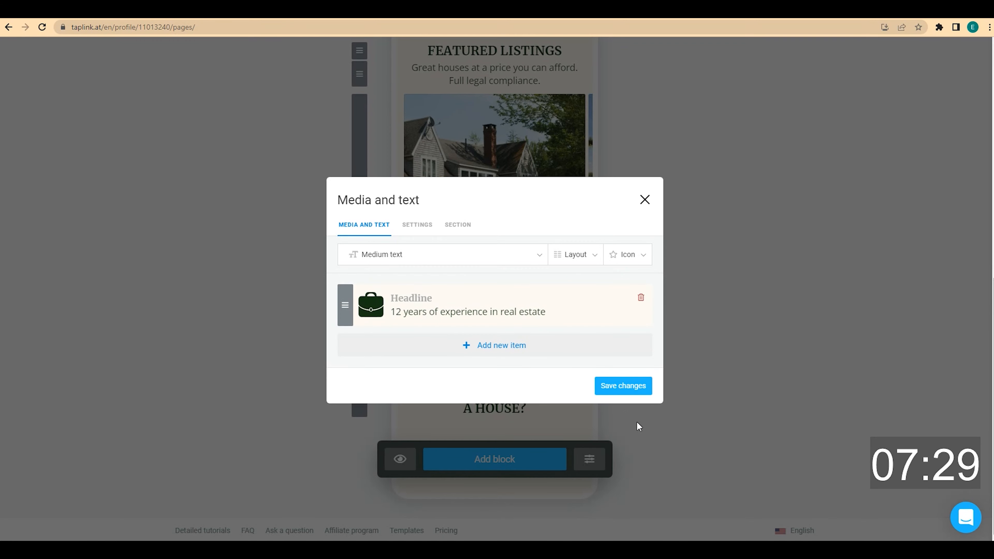
Add the item 'Found a dream home for over 300 families' with an outline house icon
click(505, 351)
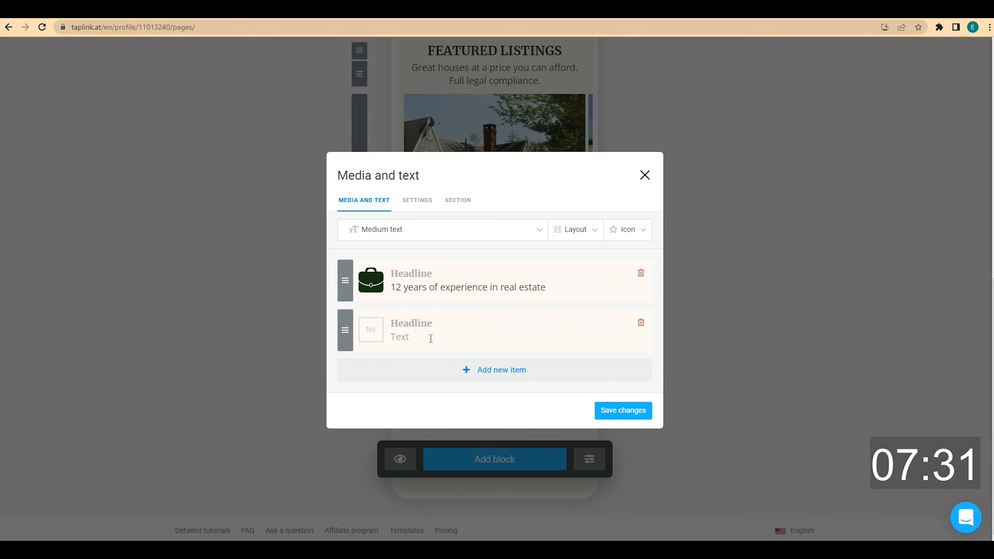
click(430, 338)
text(Found a dream home for over 300 families)
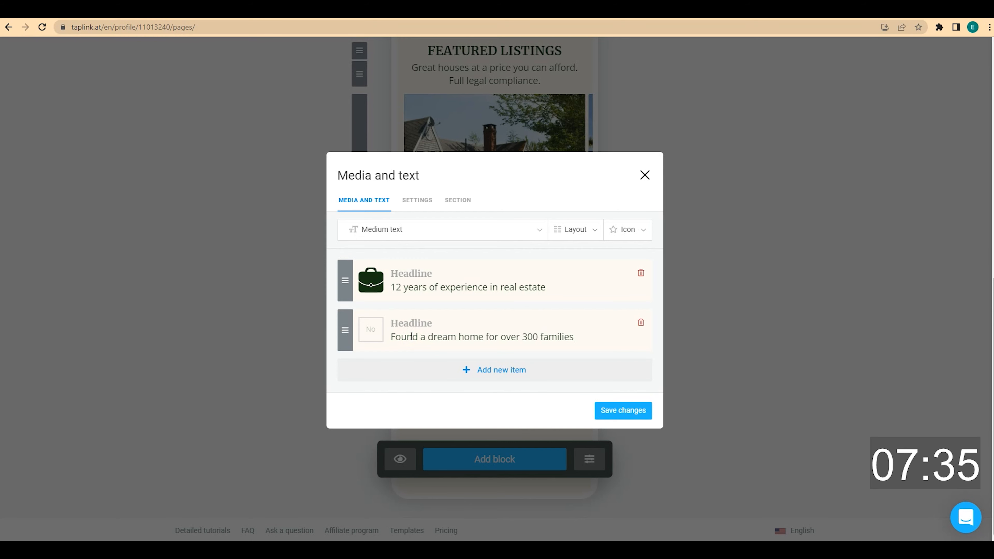
click(367, 333)
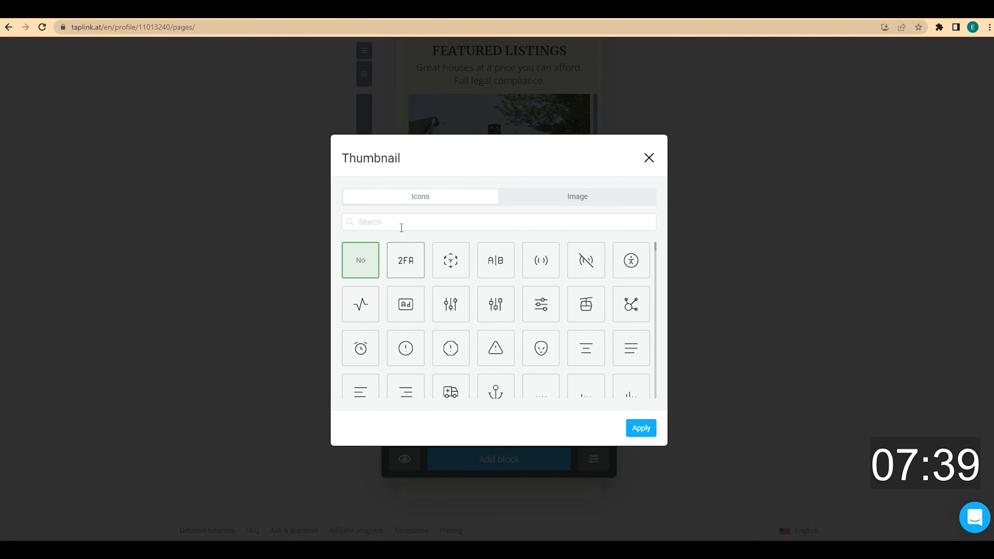
click(401, 224)
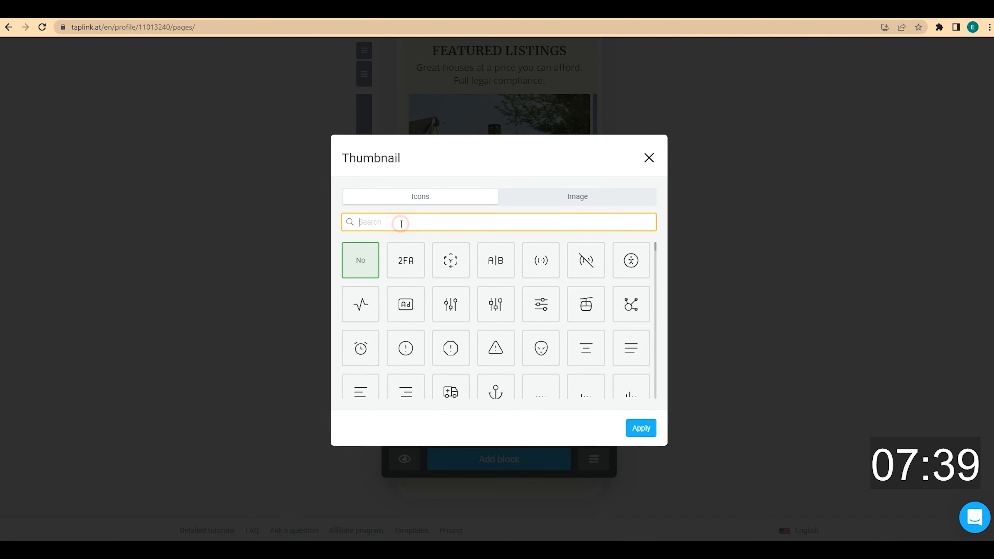
text(home)
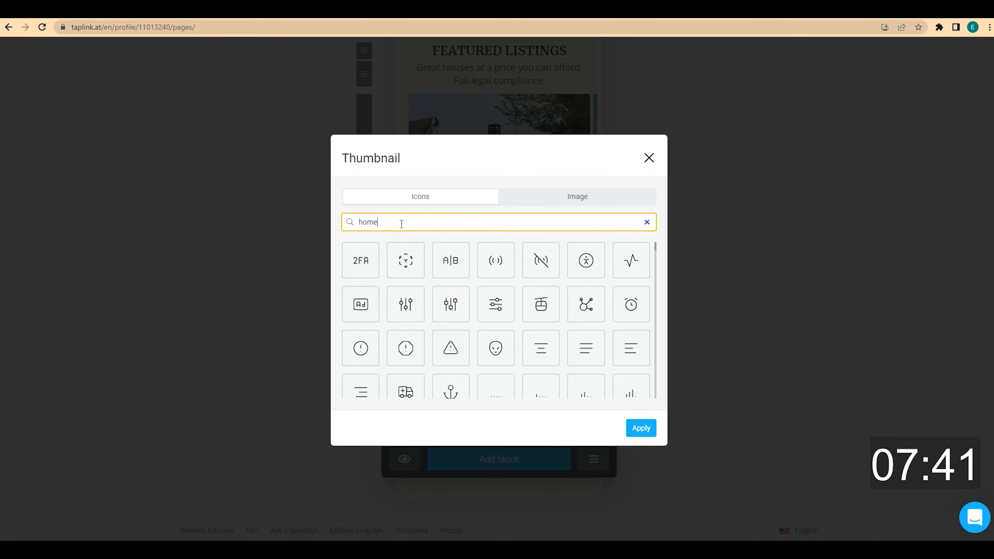
click(361, 260)
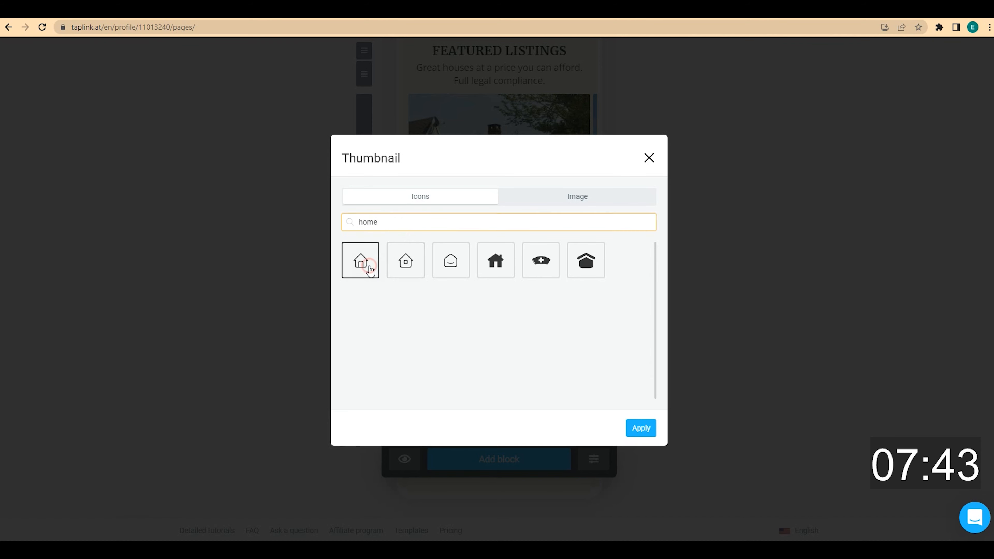
click(641, 427)
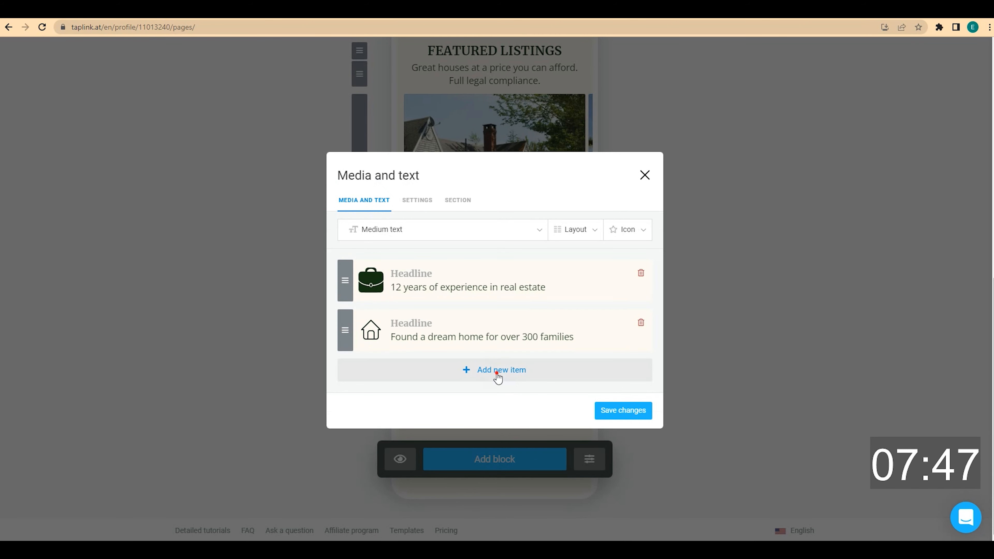
Add the item 'Master's degree in law' with a graduation cap icon from a 'school' search
click(496, 373)
click(418, 357)
text(Master's degree in law)
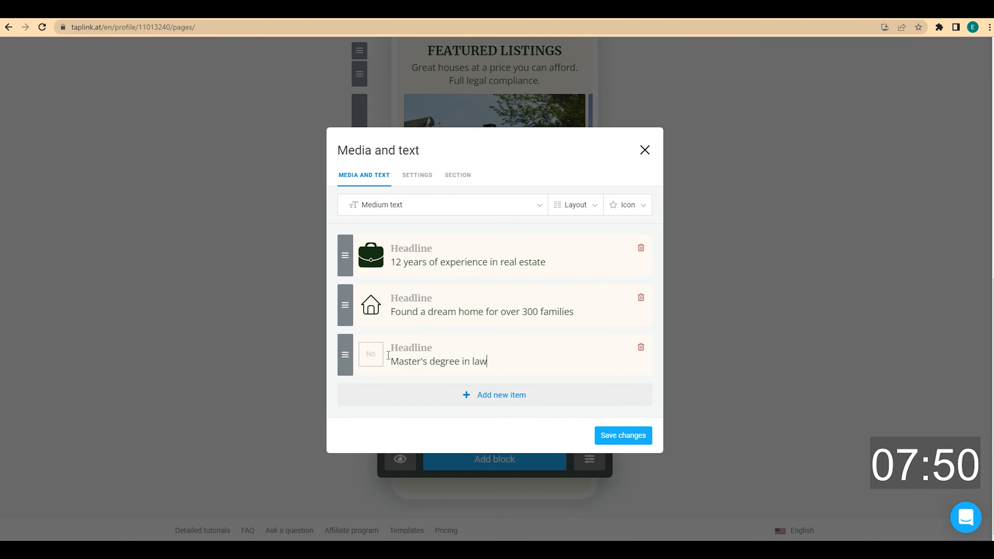
click(363, 354)
click(400, 221)
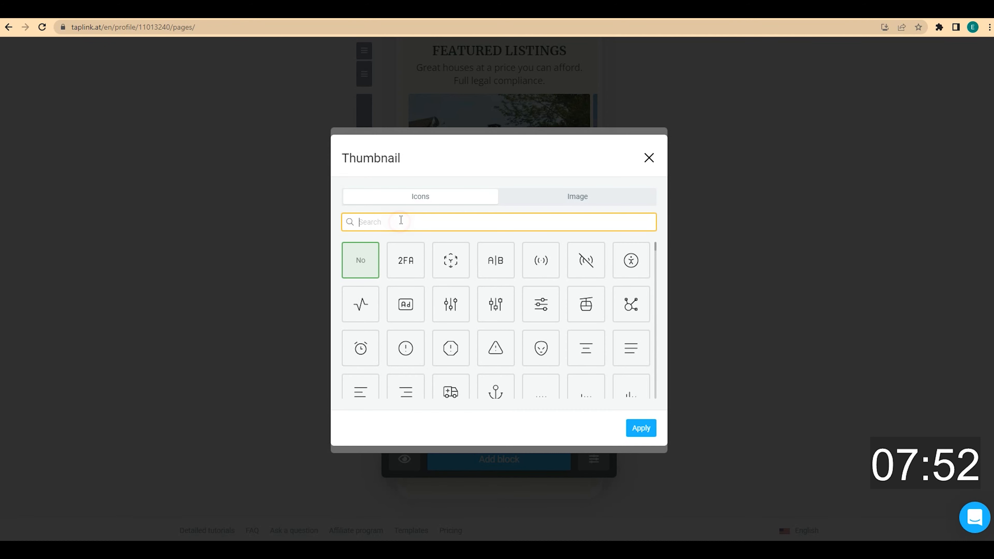
text(school)
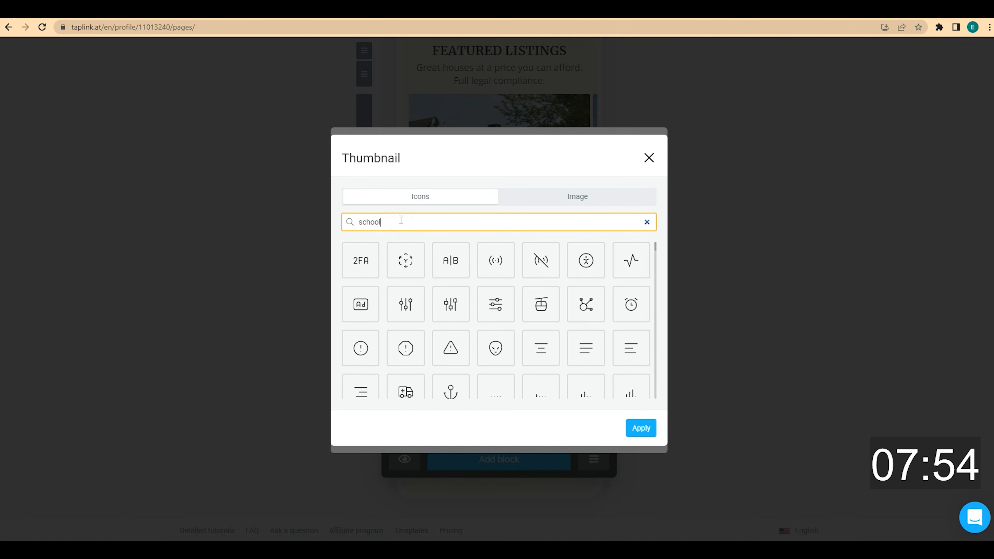
click(361, 260)
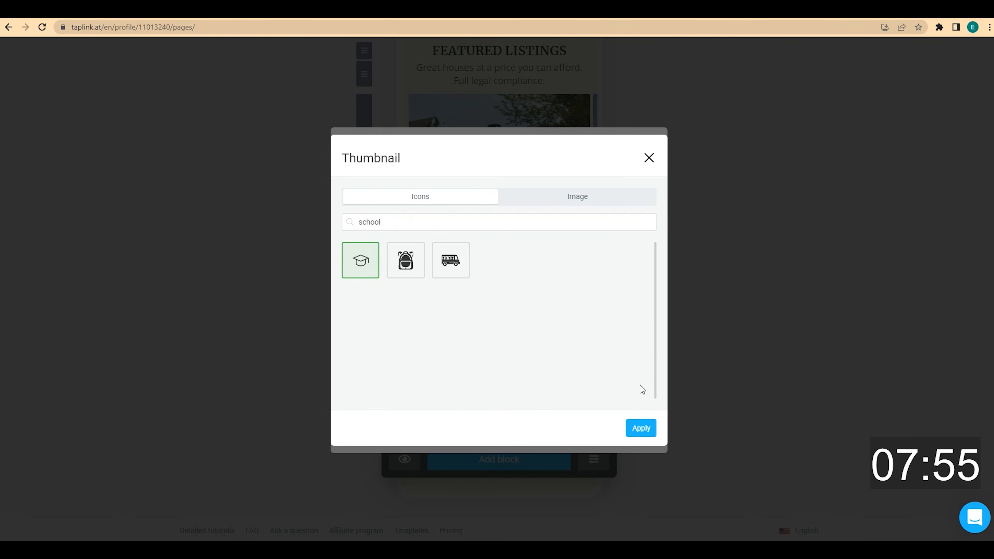
click(642, 428)
Add a fourth trust item for payment for results, with the clipboard-dollar icon found by searching 'money'
click(495, 435)
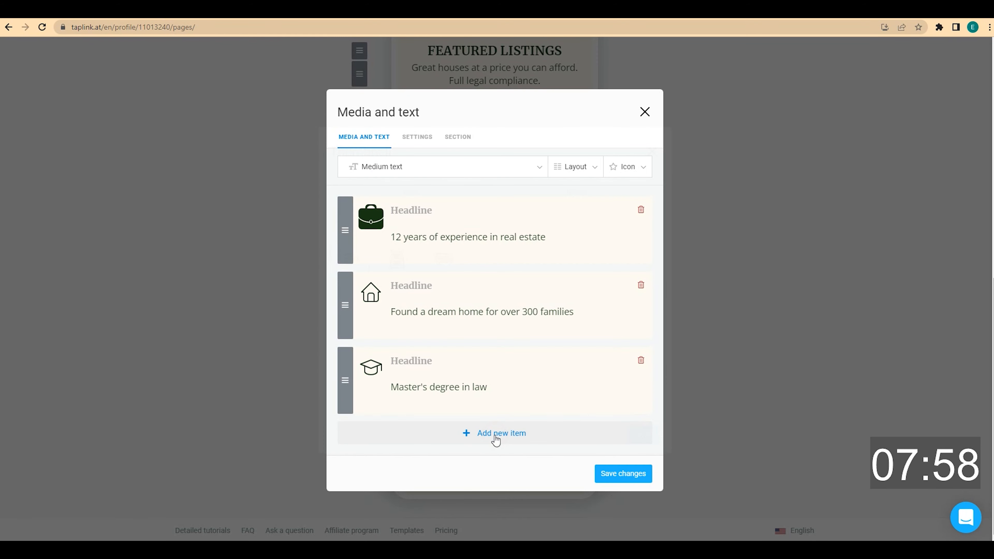
click(398, 388)
text(Payment for results, no pre-payment)
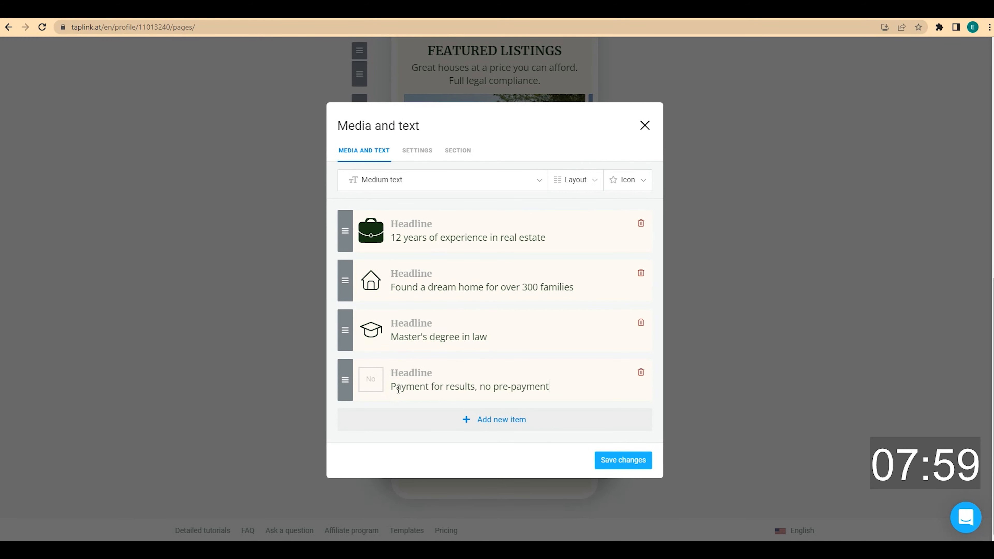
click(372, 386)
click(417, 223)
text(money)
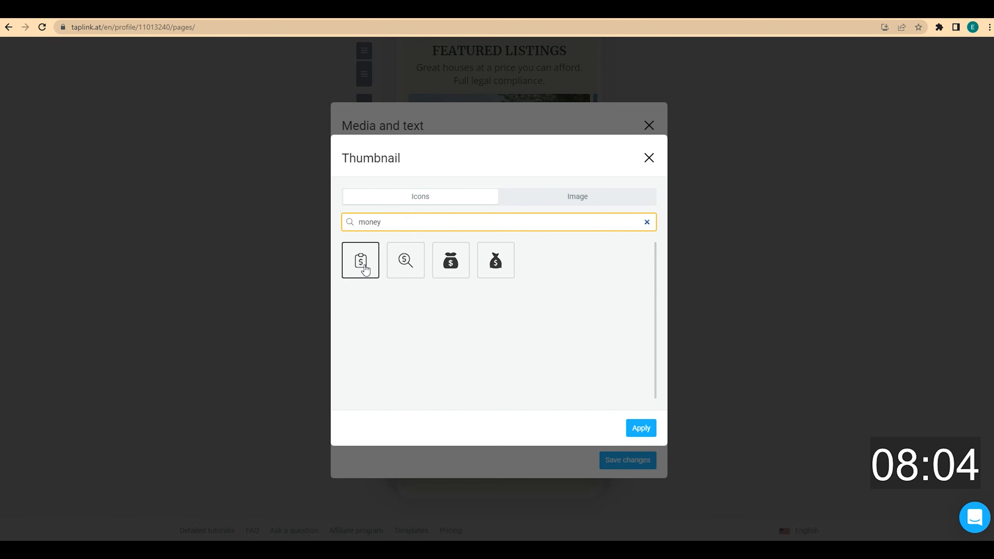
click(361, 263)
click(640, 428)
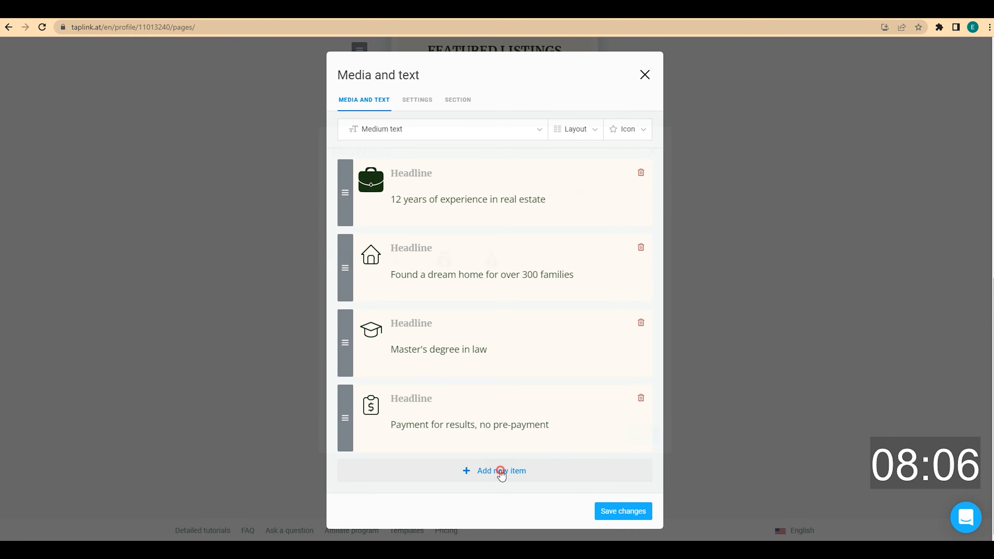
Add a fifth item for 7-day 10:00 AM - 10:00 PM availability with a calendar-clock icon, then save the list
click(501, 471)
click(403, 410)
text(I am available 7 days a week 10:00 AM - 10:00 PM)
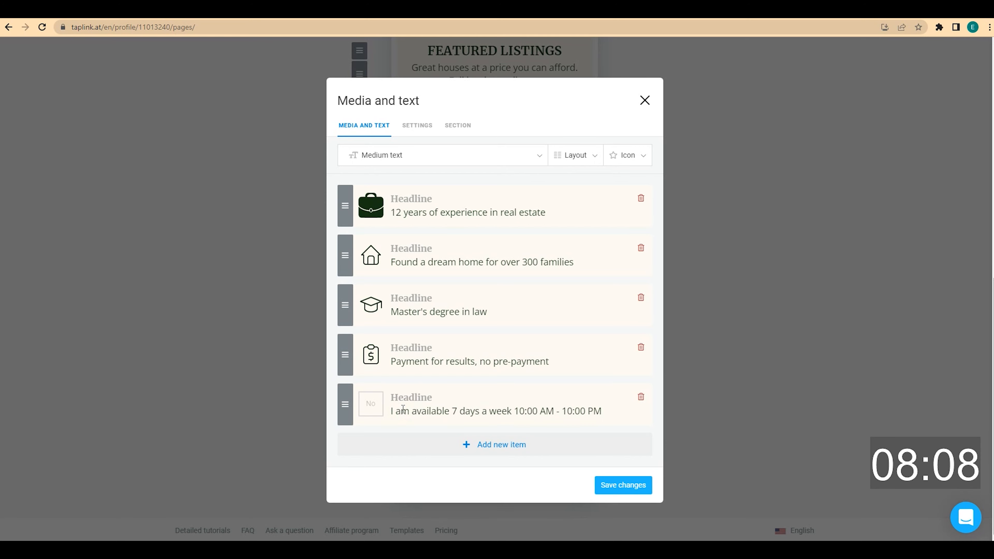
click(376, 413)
click(416, 223)
text(time)
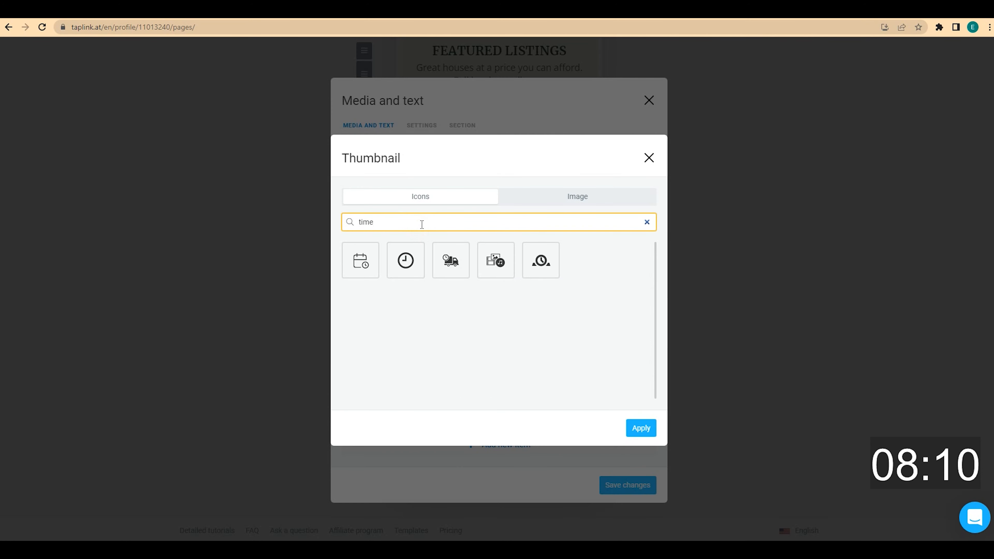
click(360, 260)
click(641, 427)
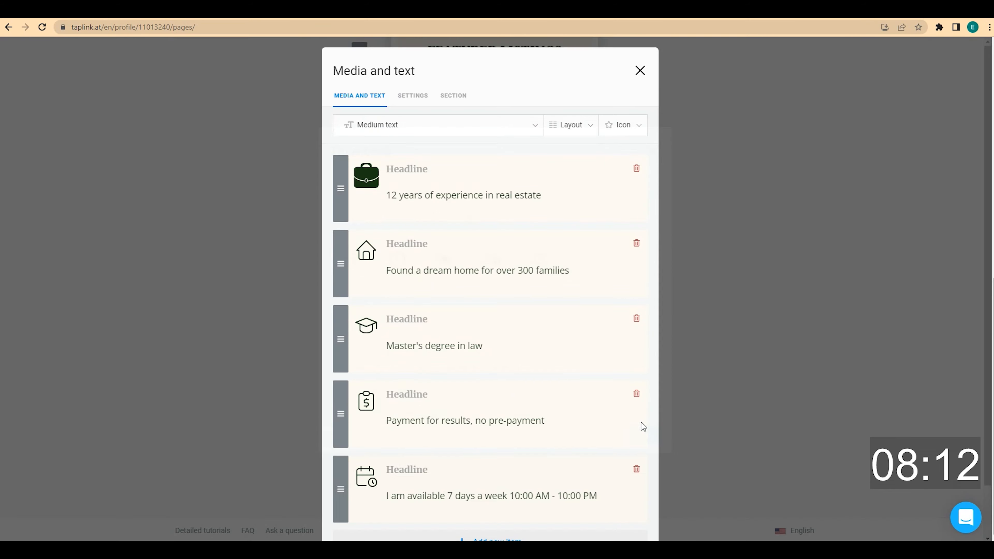
click(636, 490)
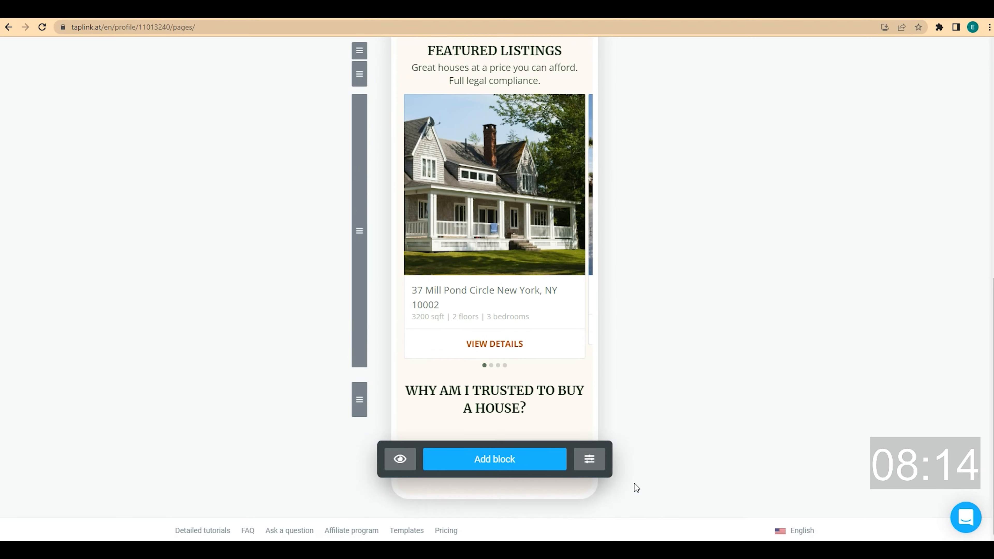
scroll(635, 483, down, 3)
Scroll down and open the media-and-text block under the WHY AM I TRUSTED heading
scroll(643, 367, down, 2)
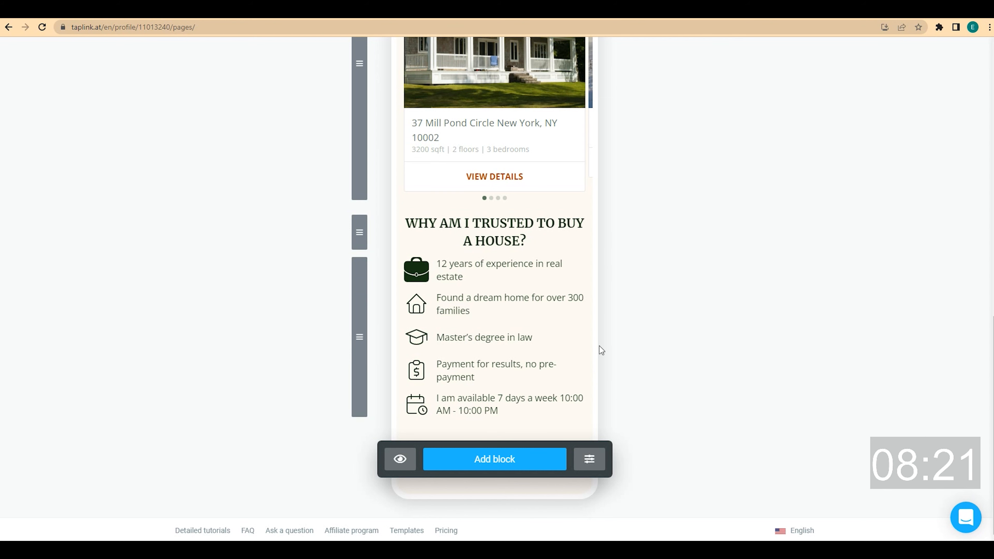
click(480, 282)
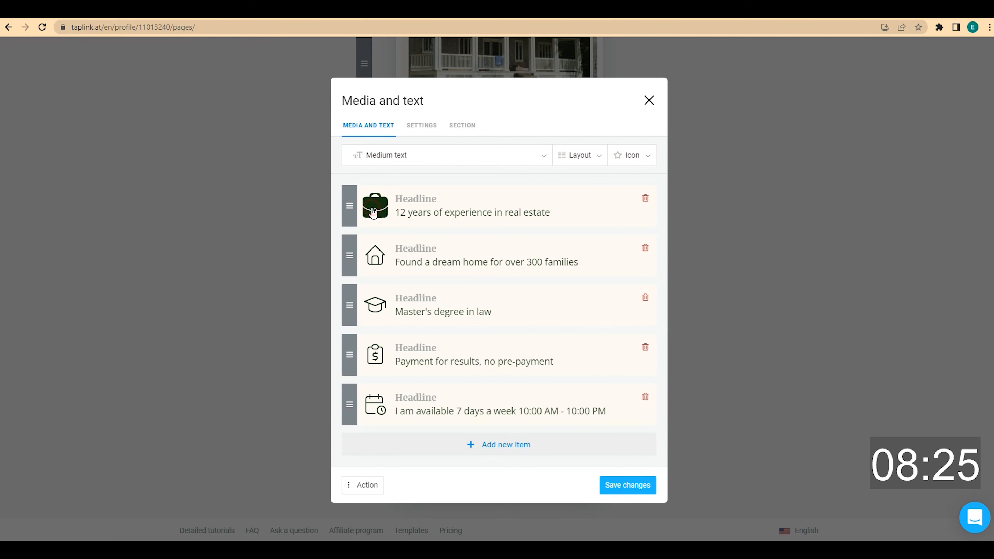
Check image options for the first item's thumbnail, cancel the upload to keep the briefcase icon, and close the editor
click(373, 213)
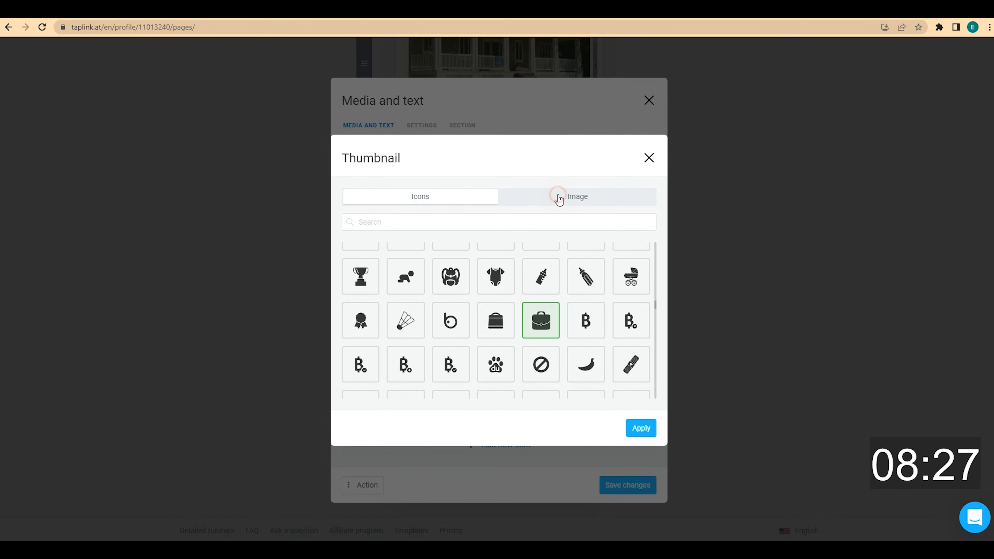
click(558, 200)
click(373, 259)
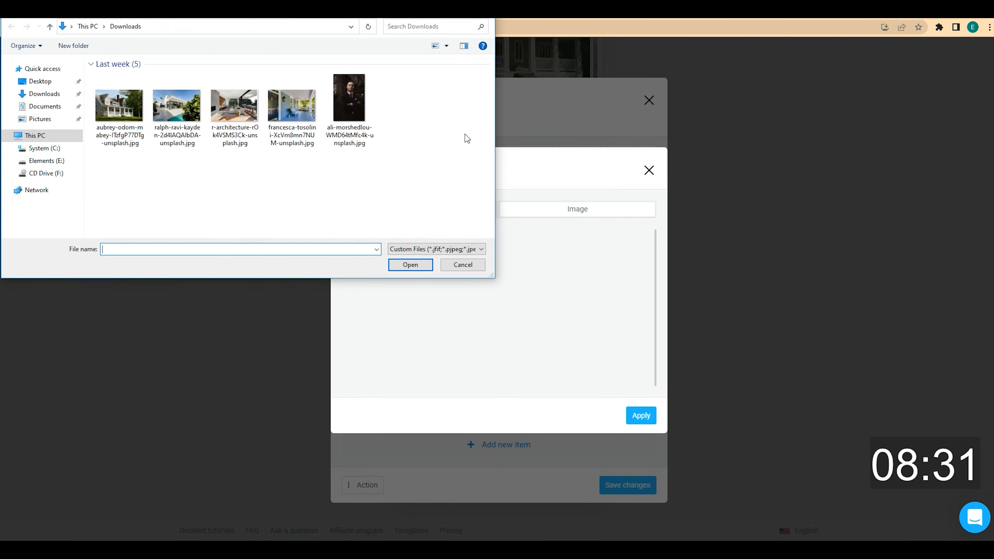
click(463, 265)
click(649, 170)
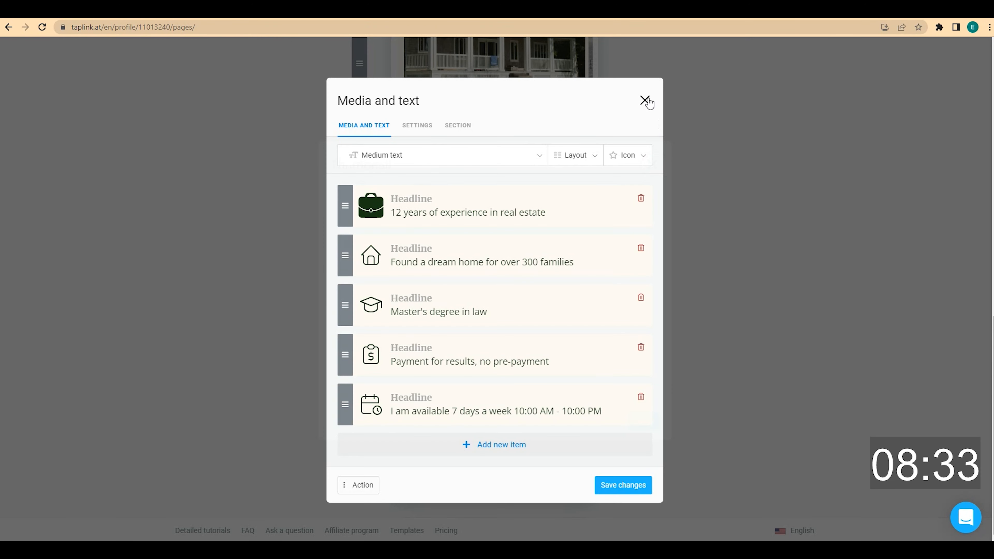
click(645, 101)
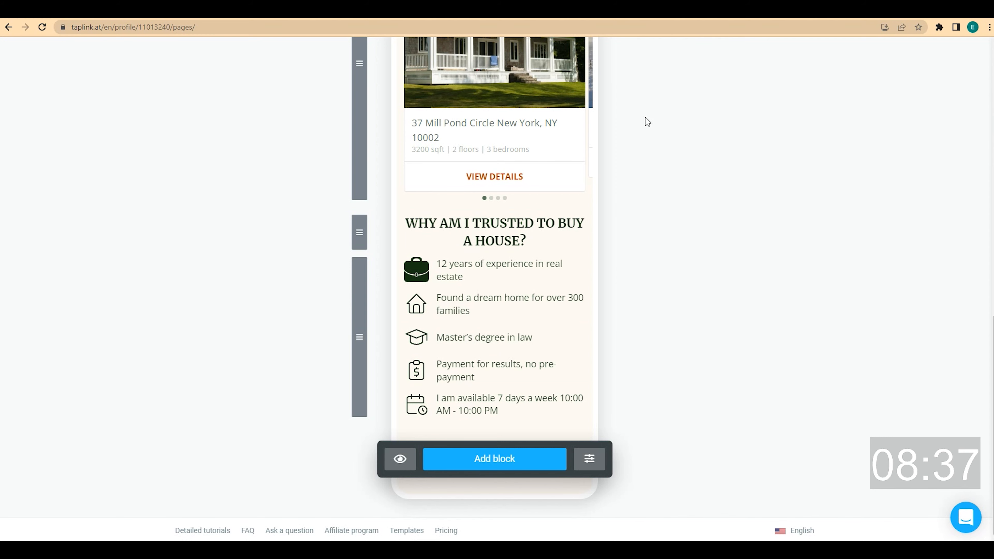
scroll(645, 248, up, 5)
scroll(645, 248, up, 9)
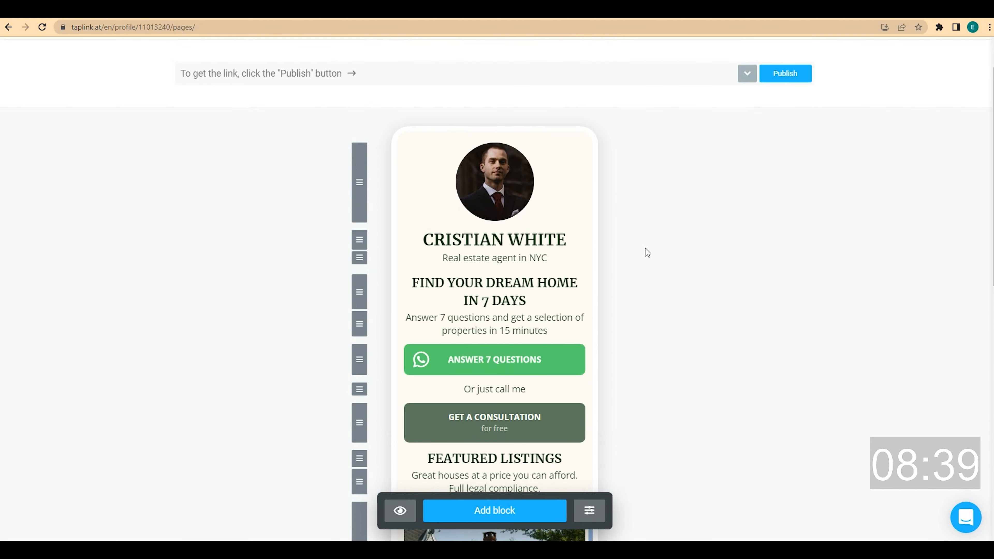
scroll(644, 248, down, 13)
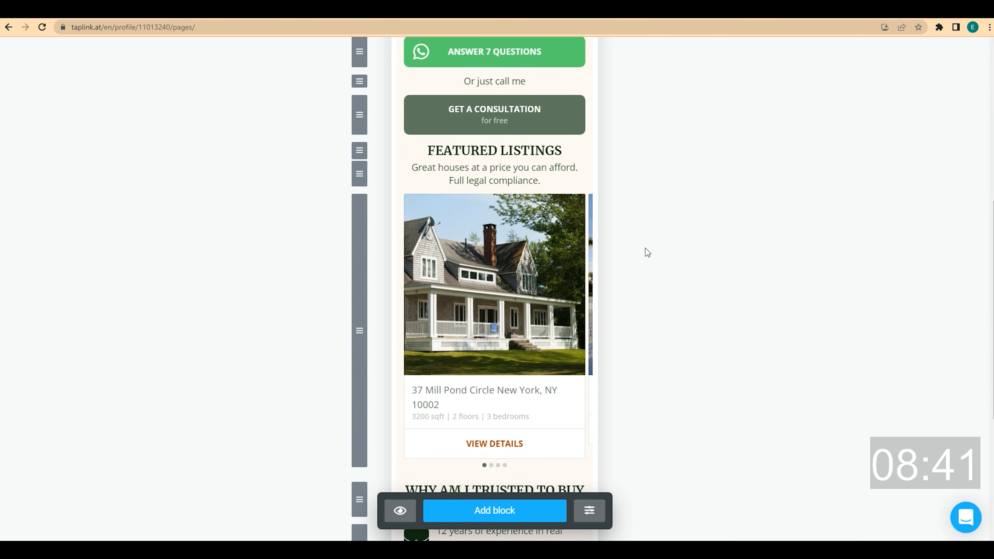
scroll(648, 252, down, 1)
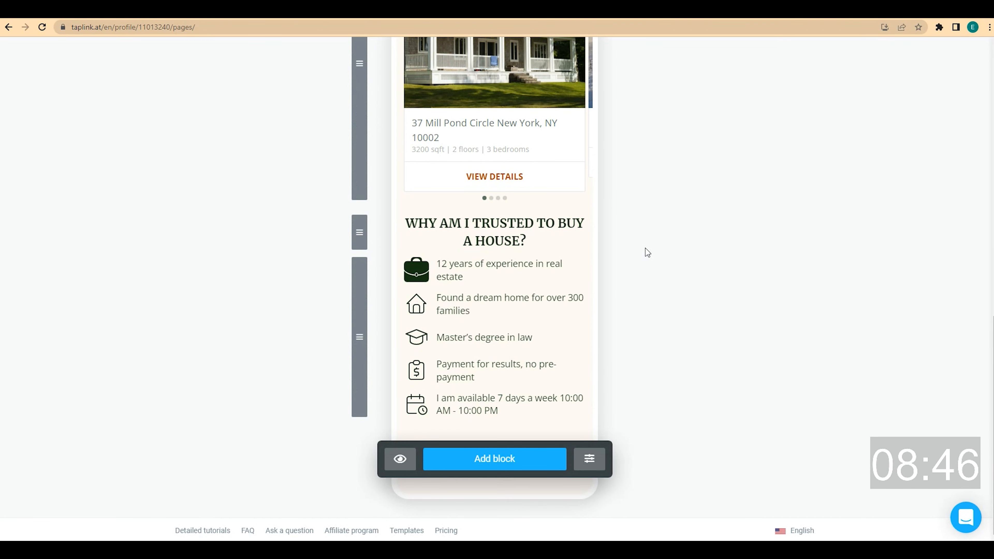
click(511, 459)
Add a centred 'HOME BUYING CHECKLIST' text block styled as Small headline
click(409, 168)
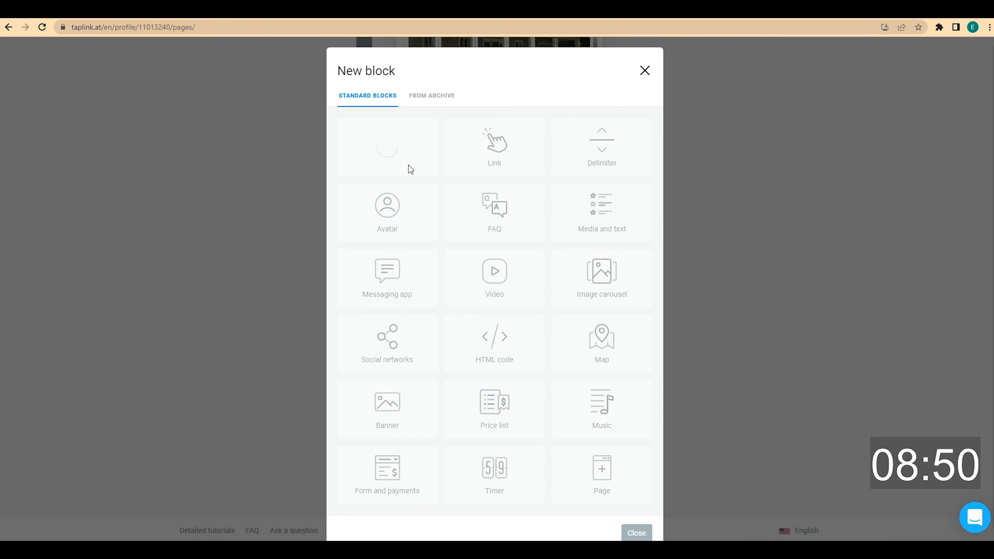
text(HOME BUYING CHECKLIST)
click(508, 238)
click(441, 239)
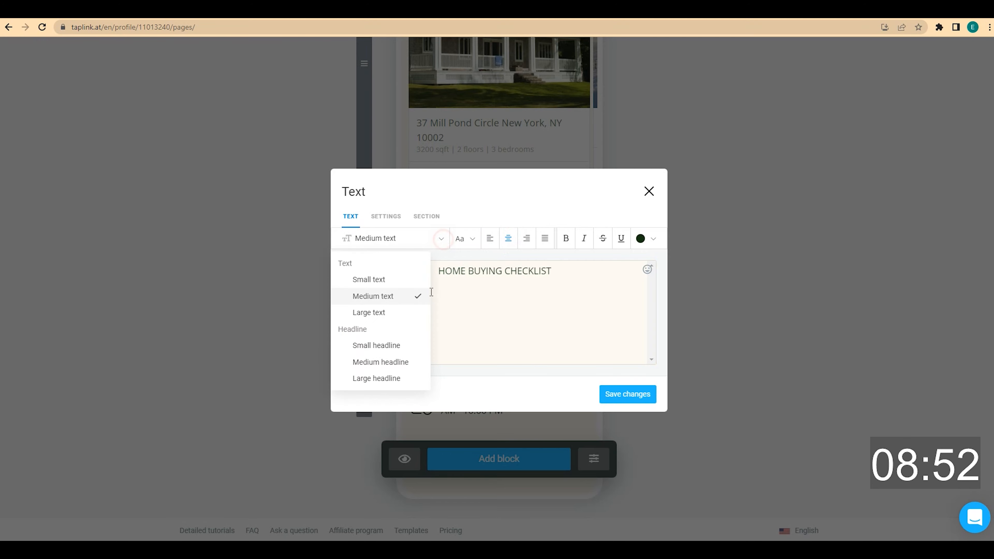
click(409, 345)
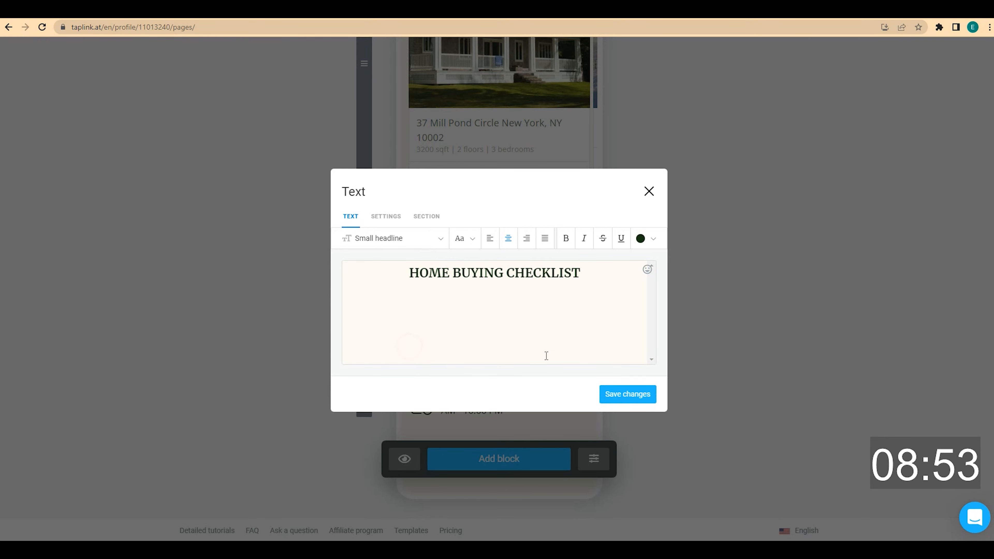
click(627, 394)
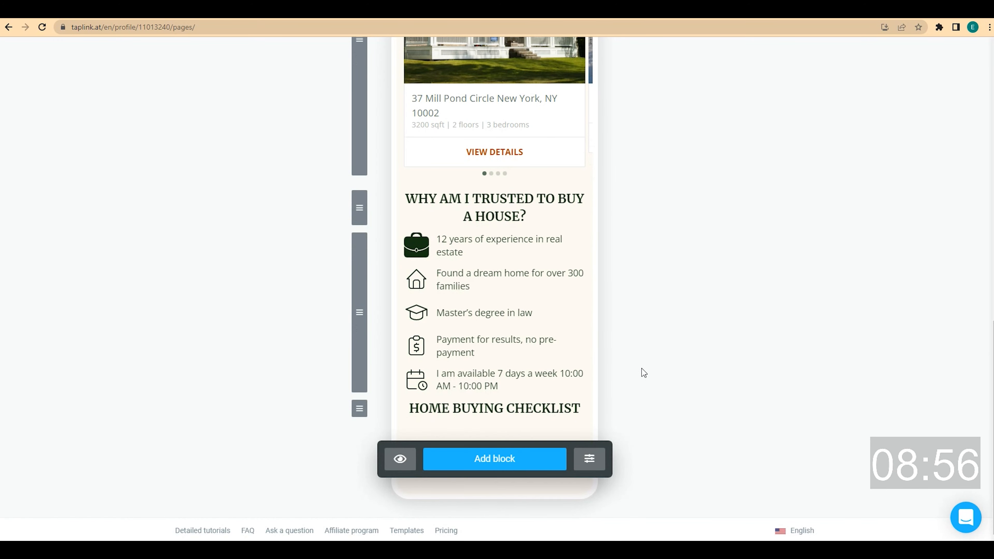
Add a centred text block inviting visitors to enter their email for a free checklist
click(477, 459)
click(407, 159)
click(406, 277)
text(Enter your number and get a free checklist for choosing and buying a home)
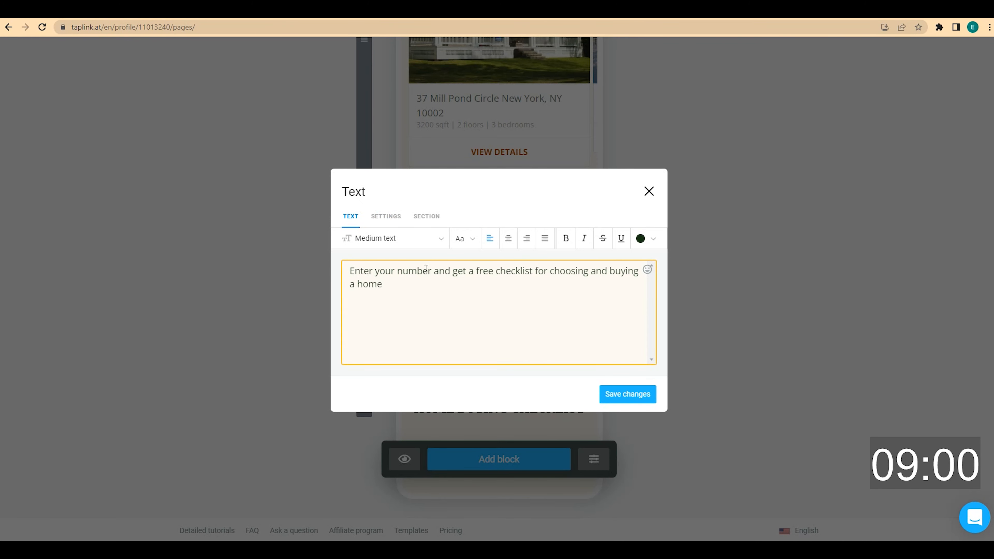
drag(433, 271, 404, 269)
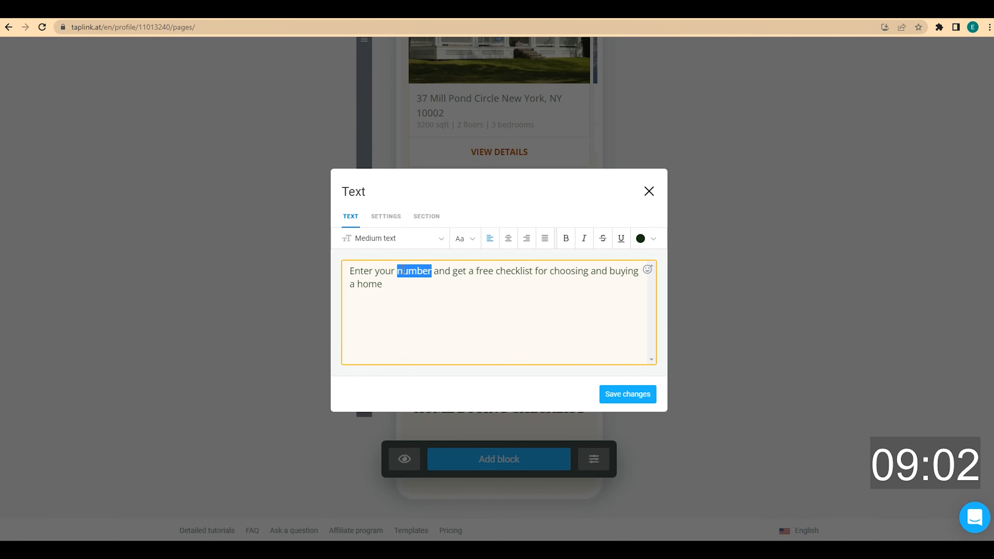
text(email)
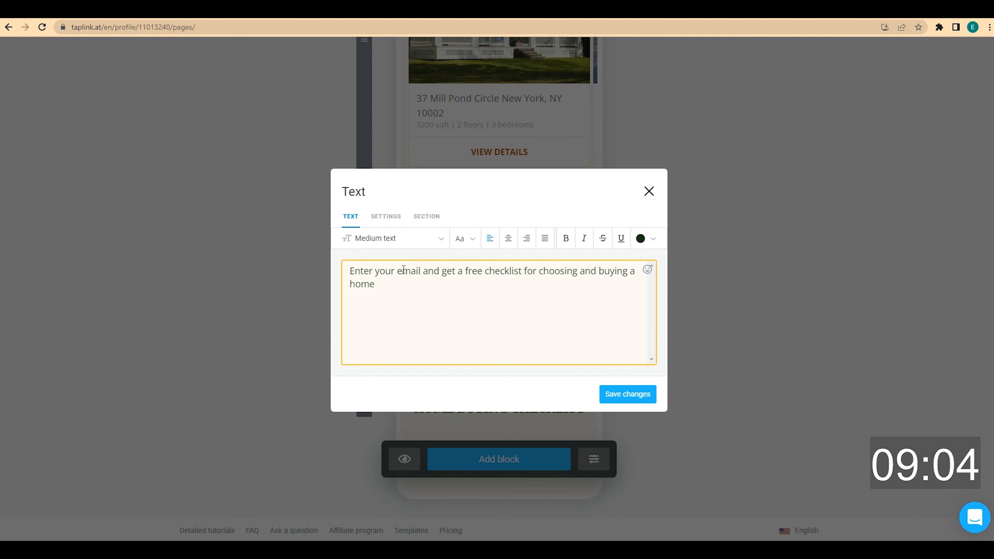
click(506, 239)
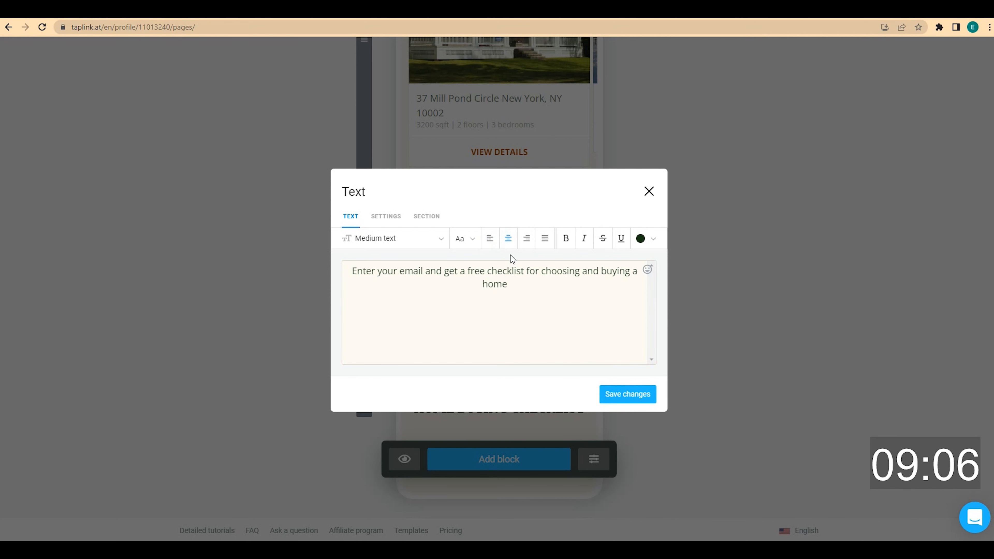
click(640, 393)
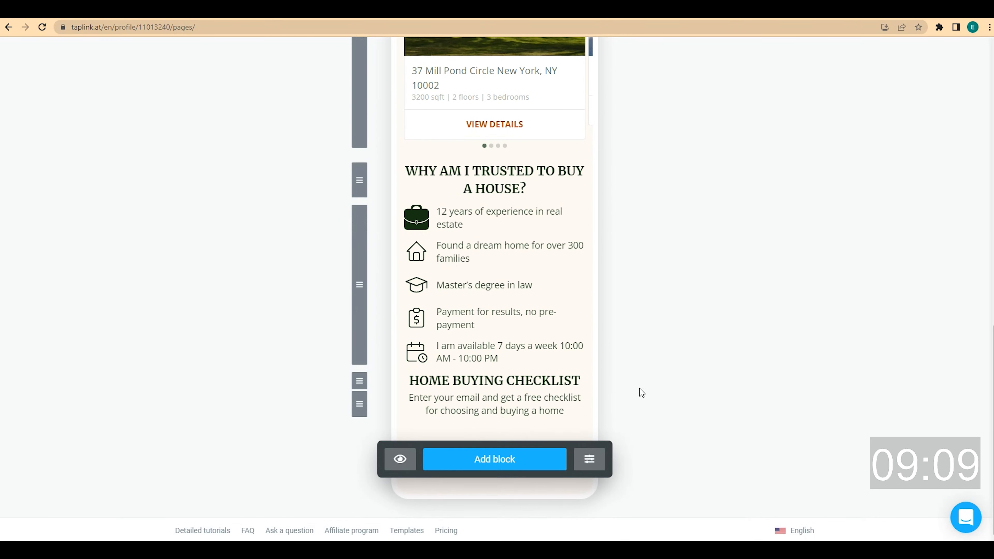
Add a form block and delete its Full name field, leaving only Email
click(495, 461)
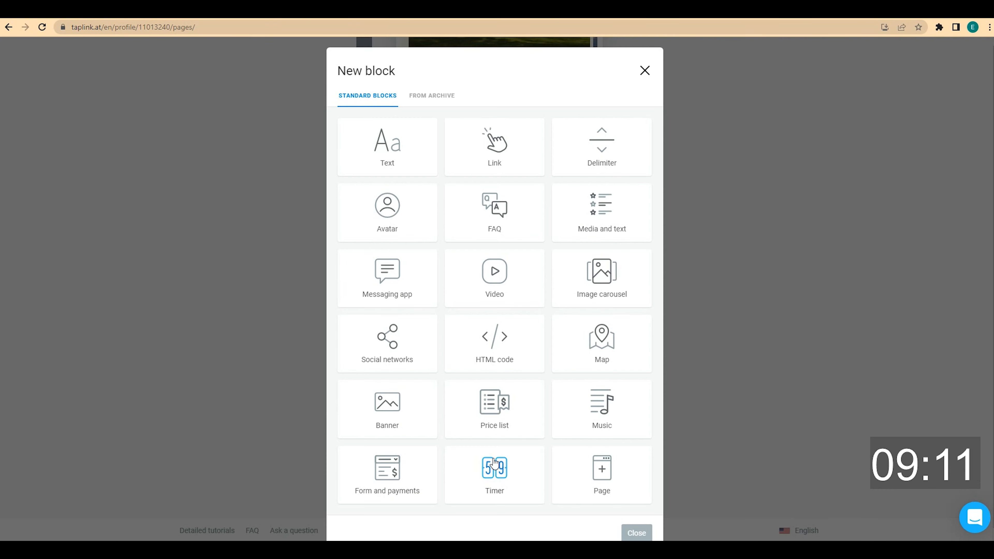
click(397, 472)
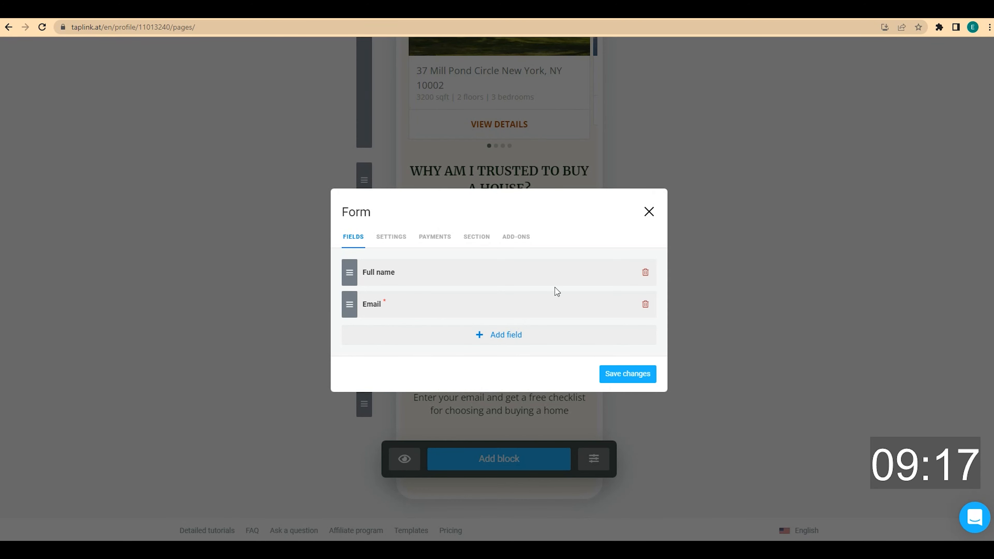
click(644, 273)
click(572, 315)
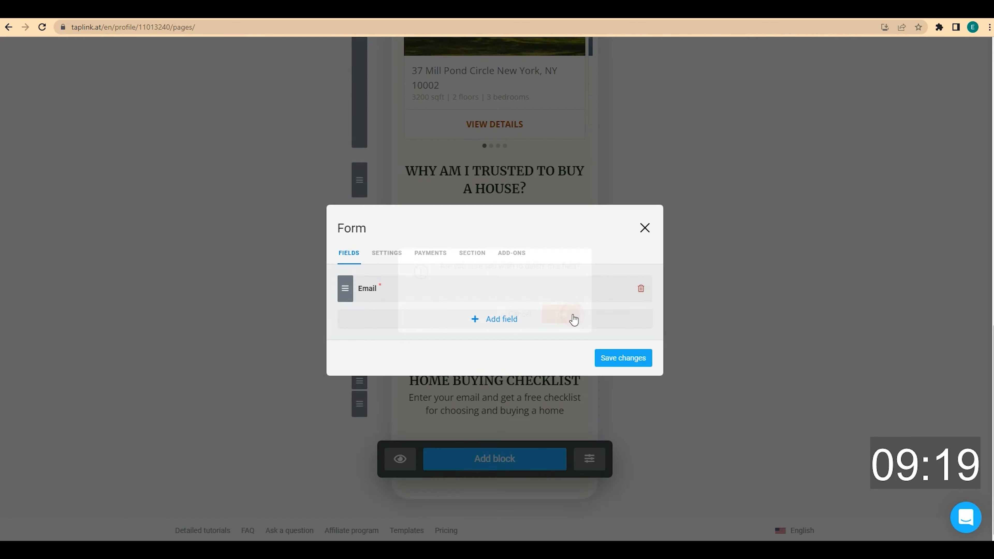
click(502, 287)
click(463, 240)
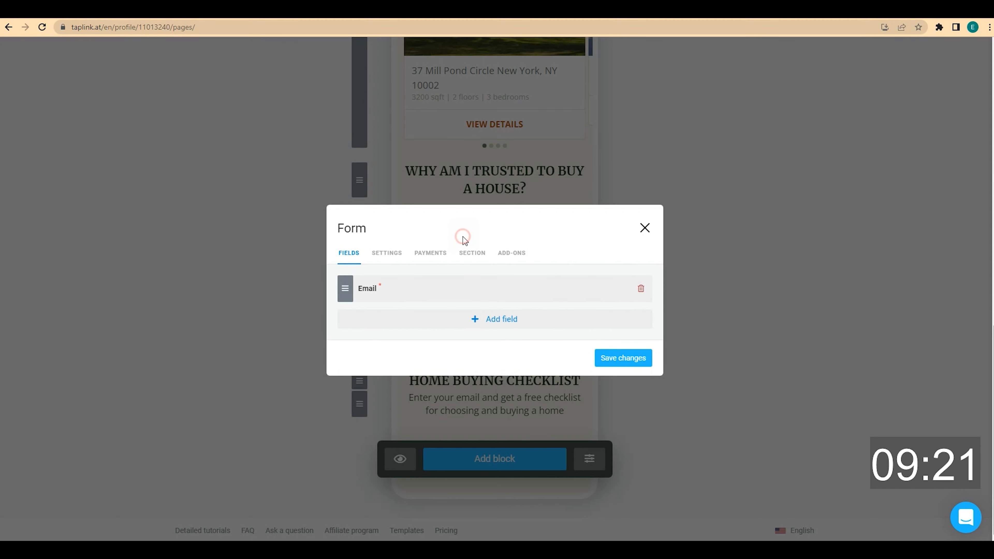
Set the form button to 'Get a free checklist' with a custom thank-you message, and save
click(392, 253)
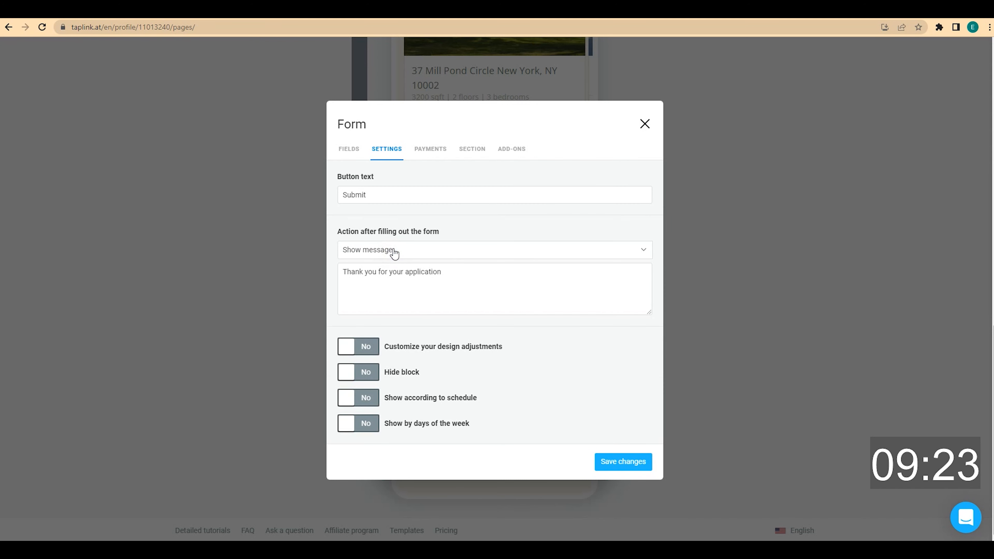
double_click(363, 196)
text(Get a)
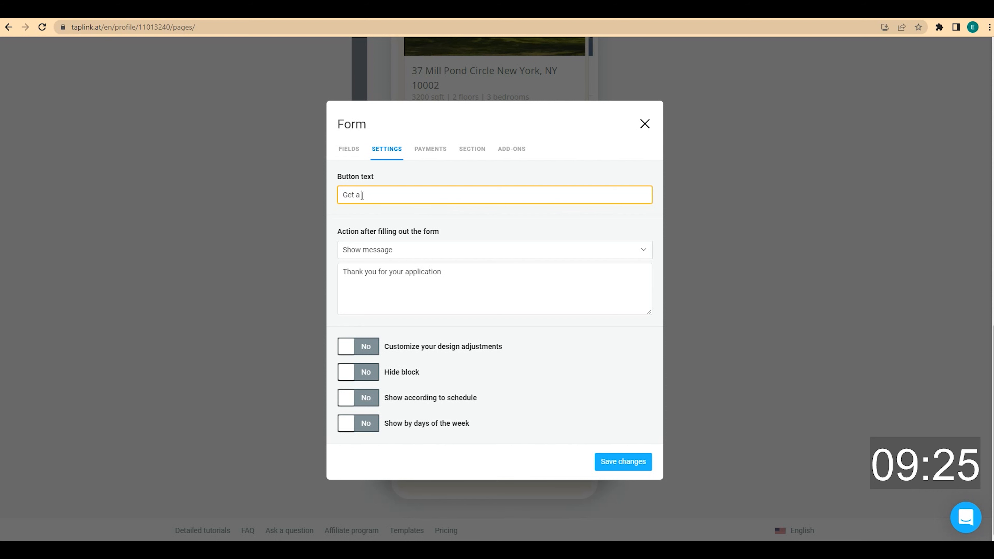
text( free checklist)
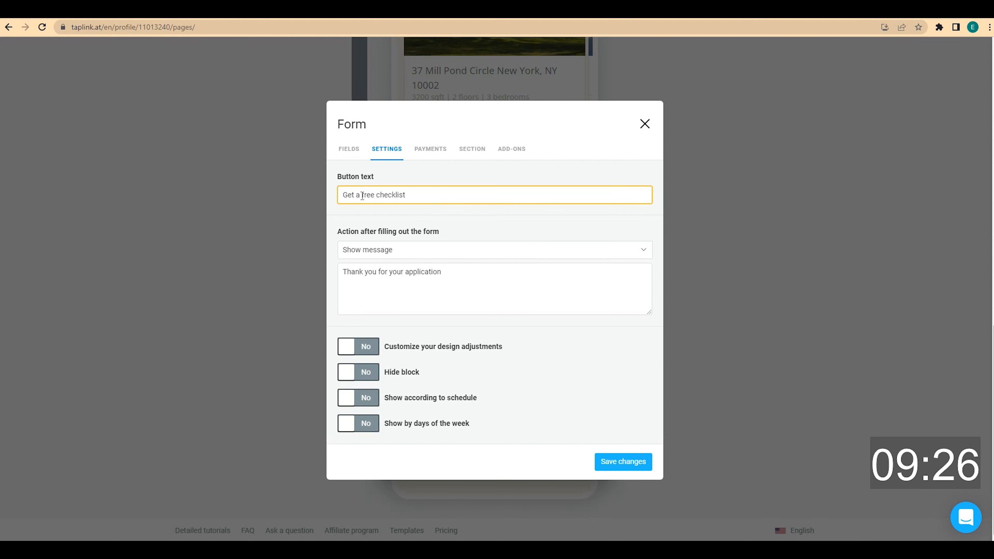
click(475, 270)
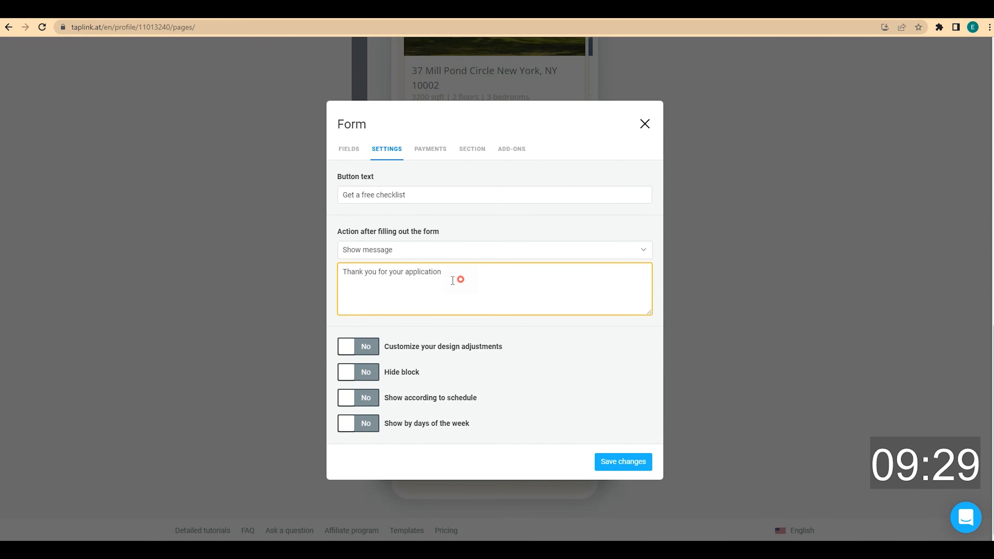
drag(452, 280, 343, 274)
text(Thank you for your application! You will receive a free checklist soon.)
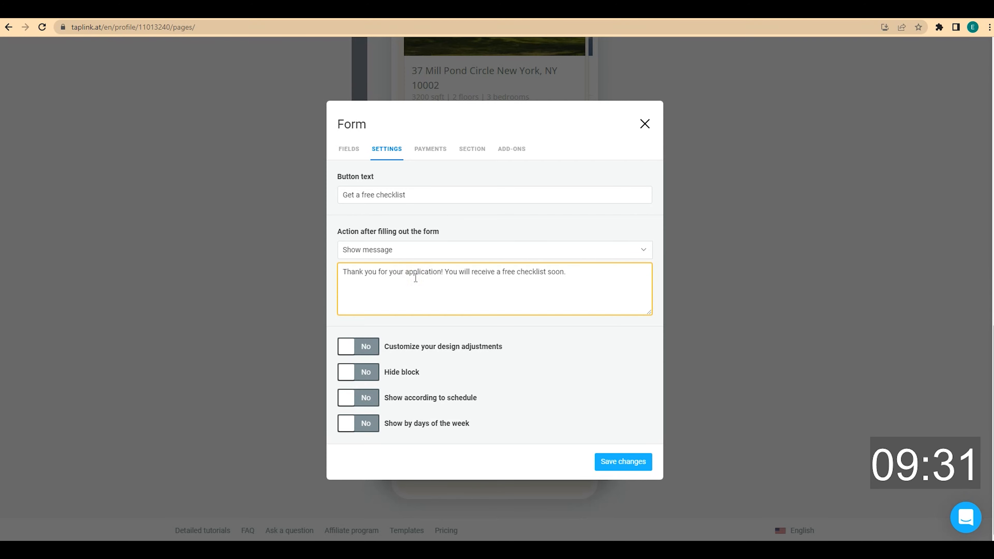
click(351, 150)
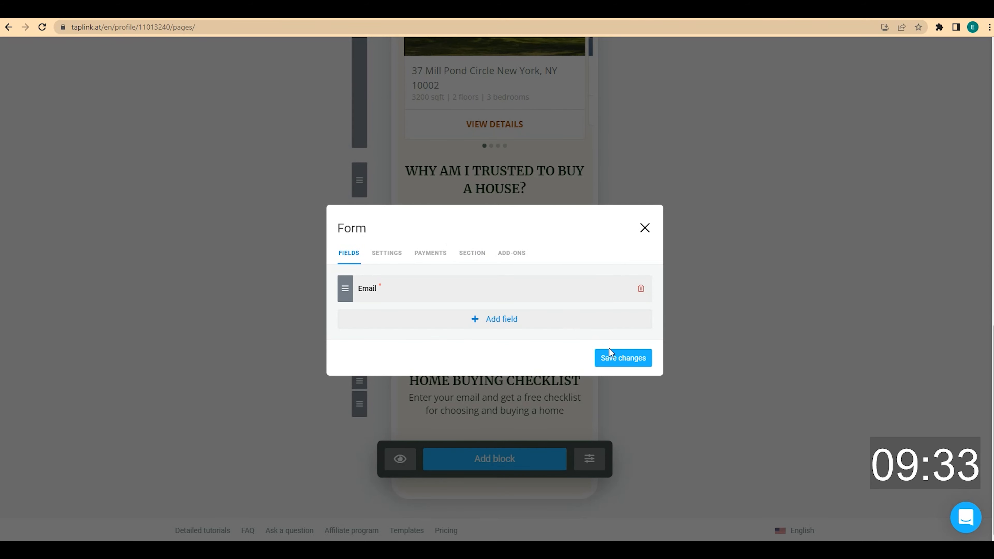
click(622, 355)
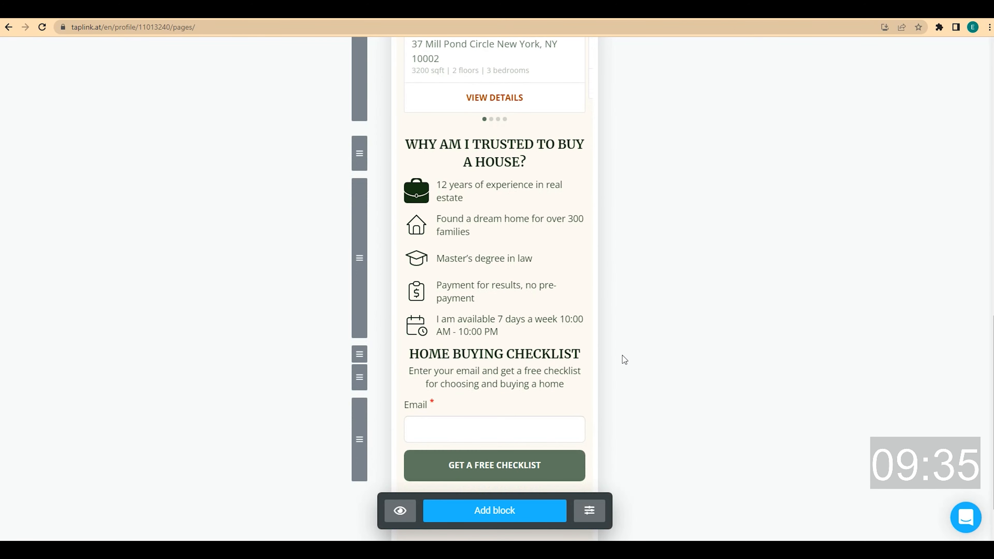
Add a centred 'ALWAYS READY TO ANSWER YOUR QUESTIONS' small headline below the signup form
scroll(621, 355, down, 2)
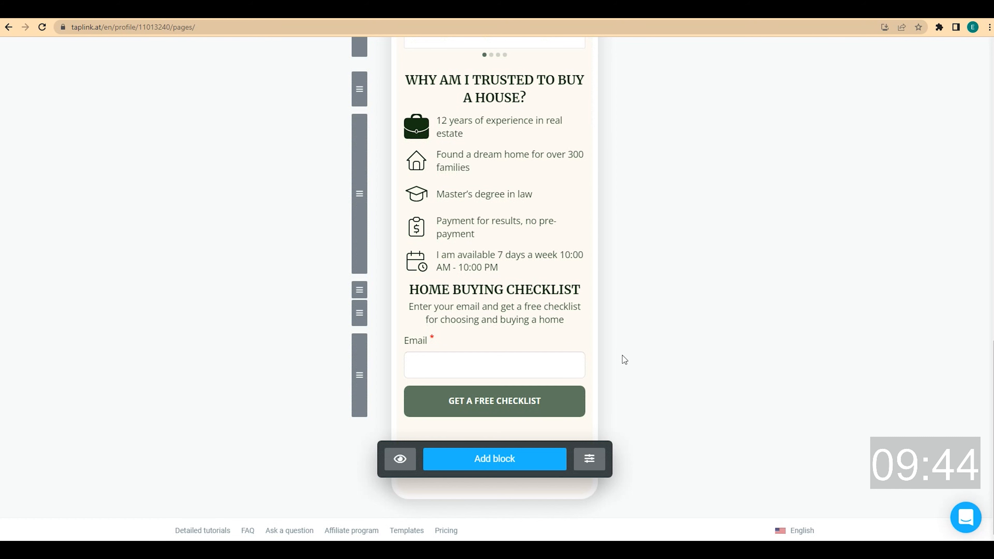
click(516, 464)
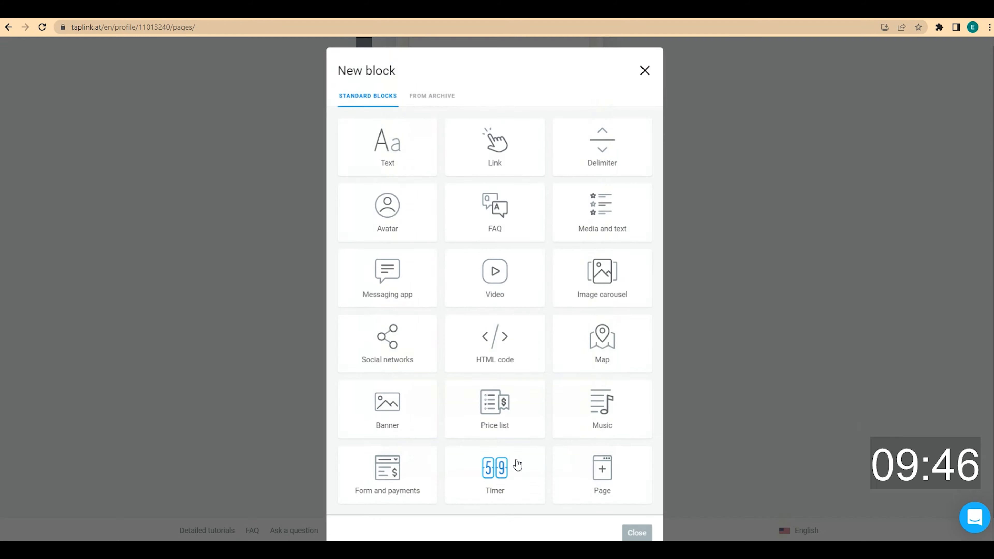
click(405, 163)
click(380, 291)
text(ALWAYS READY TO ANSWER YOUR QUESTIONS)
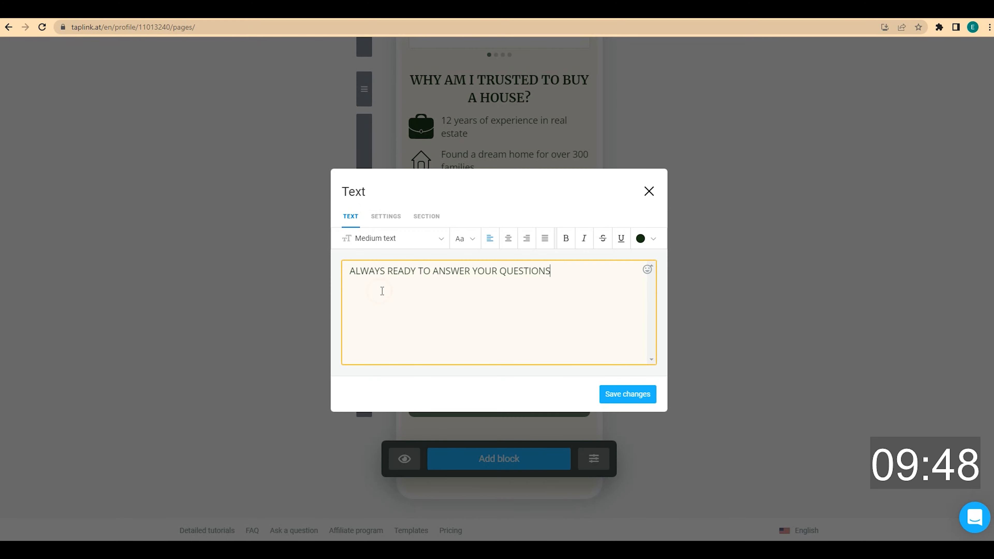
click(507, 239)
click(439, 240)
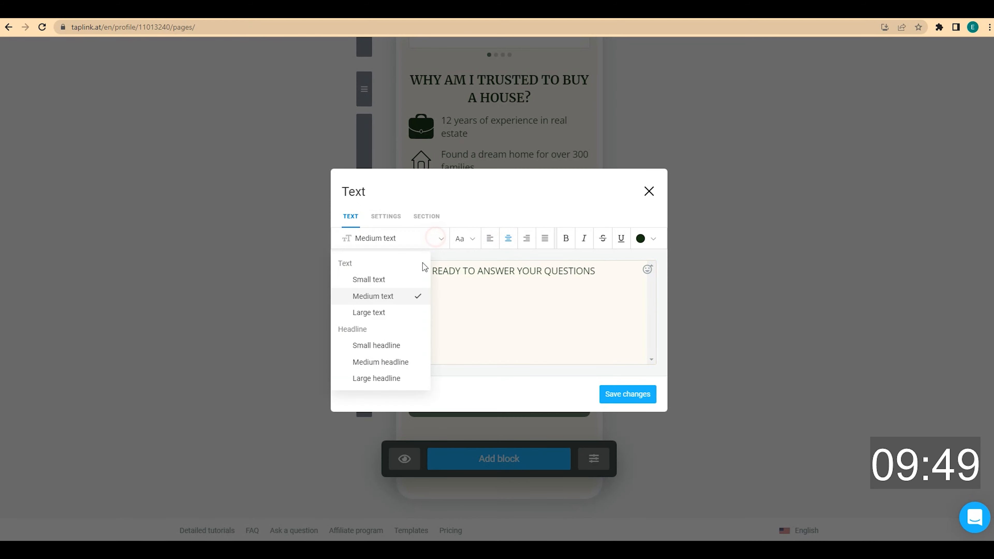
click(393, 344)
click(637, 395)
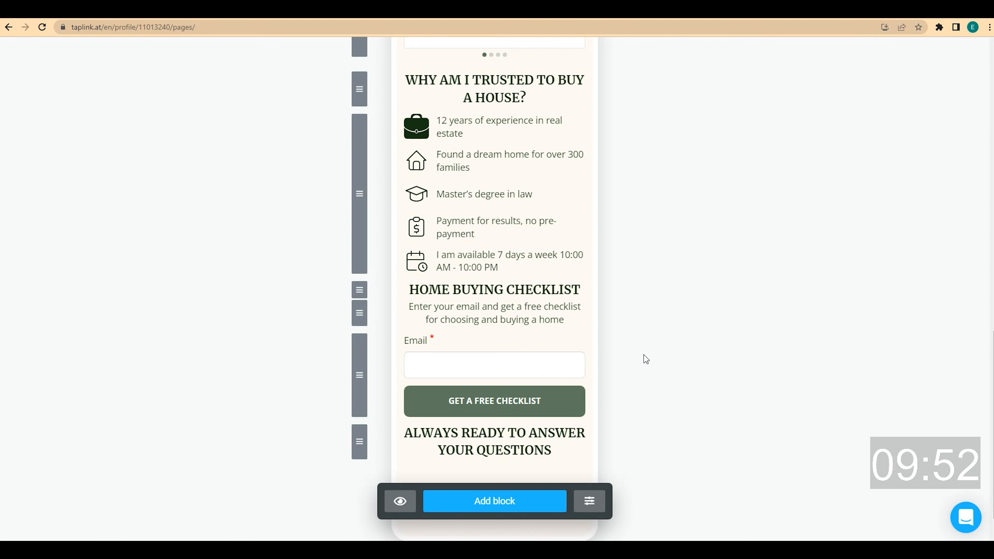
scroll(644, 357, down, 1)
click(494, 462)
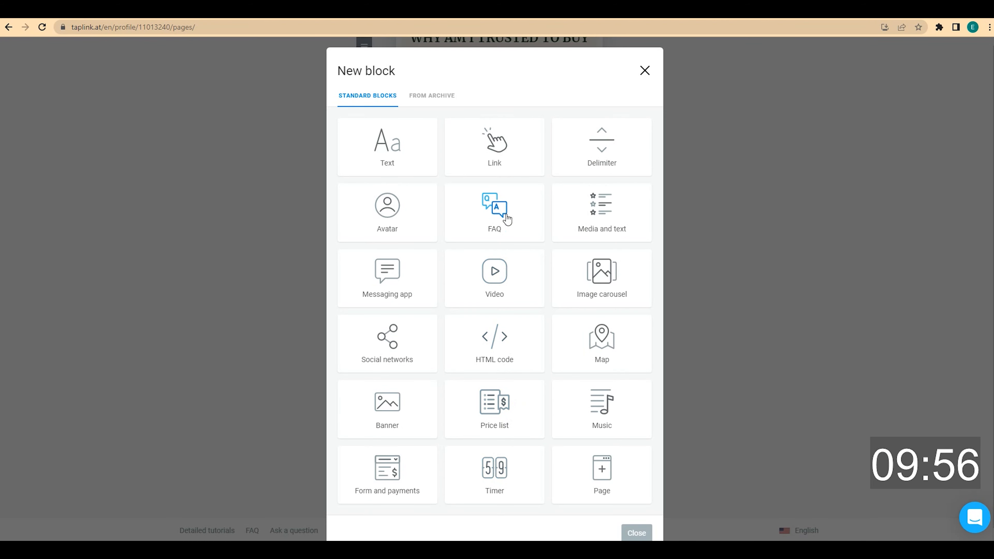
Add an FAQ block with the first question, why use a realtor, and its answer
click(503, 208)
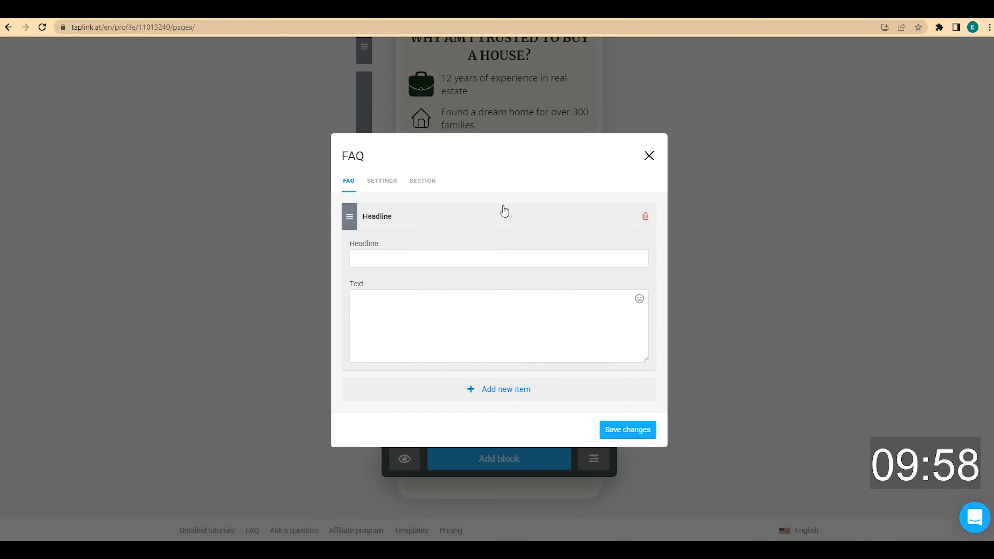
click(407, 259)
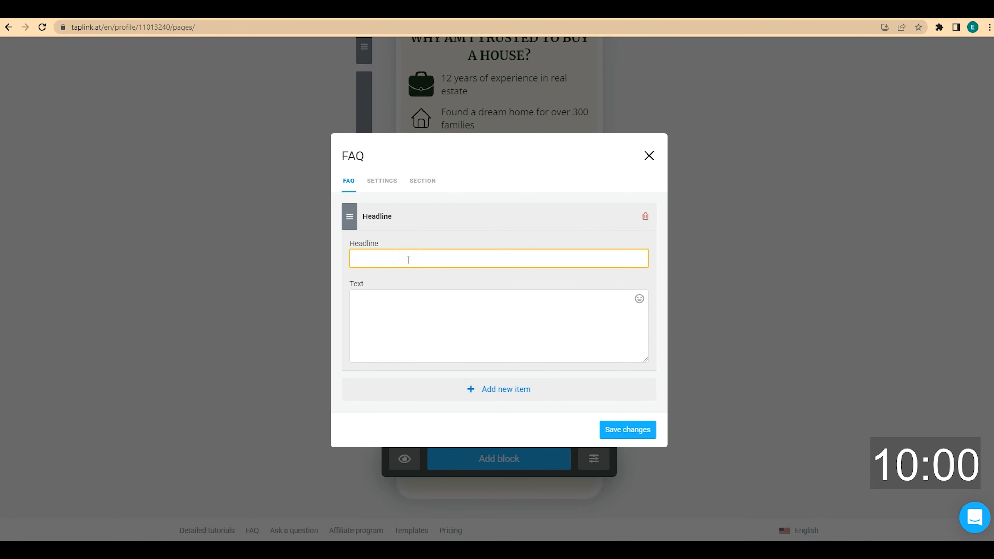
click(382, 303)
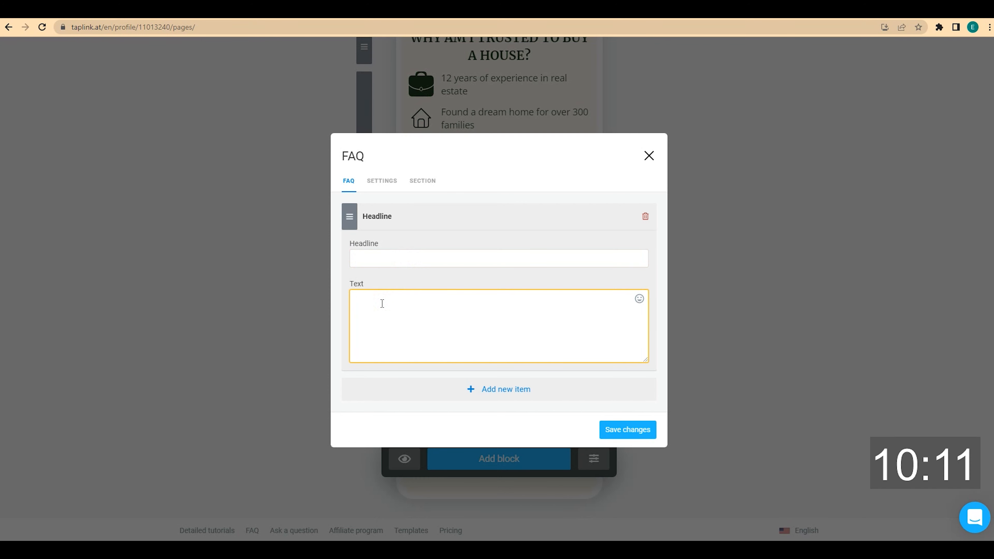
click(394, 258)
text(Why do I need a realtor? If I can find a place on my own.)
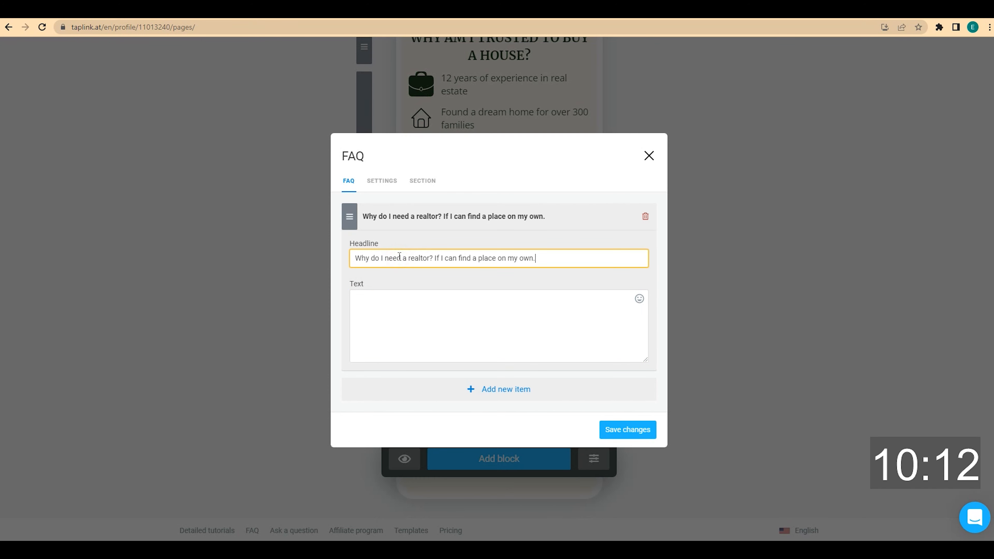
click(408, 306)
key(ctrl+v)
scroll(400, 300, up, 3)
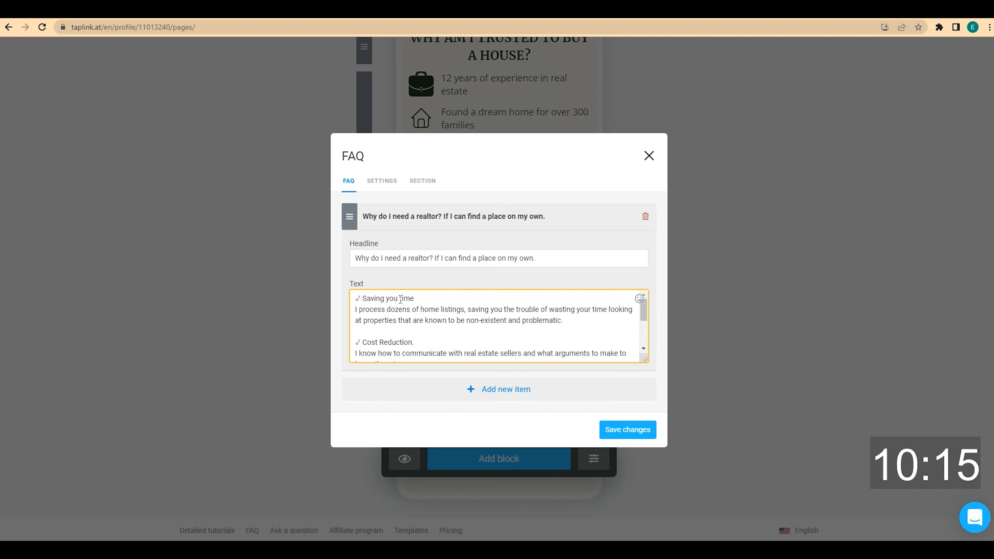
scroll(400, 300, down, 5)
scroll(400, 300, up, 5)
Add questions on why consultation matters and the six stages of work with answers, then save
click(504, 389)
text(Why is consultation so important?)
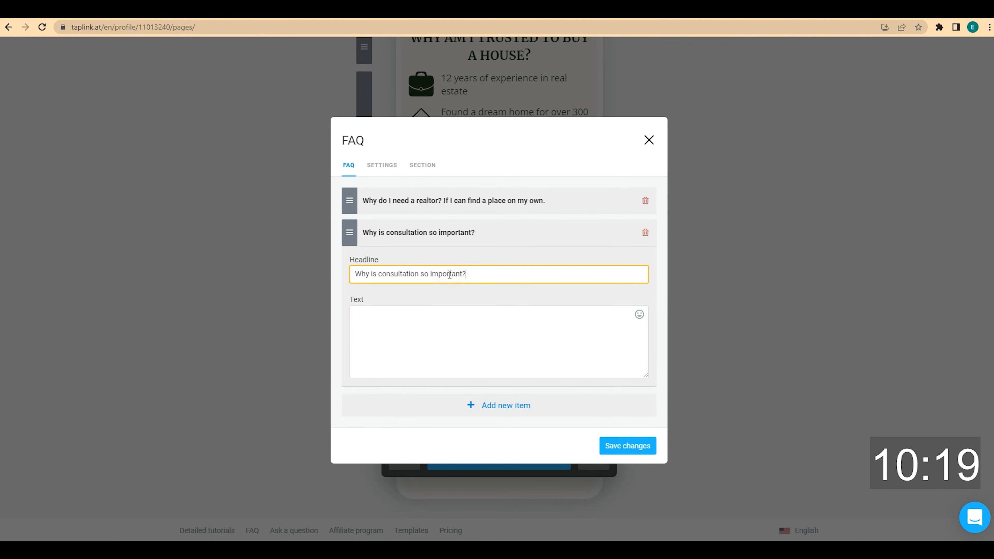
click(471, 326)
text(The consultation will help me understand your preferences. We will also discuss working conditions.)
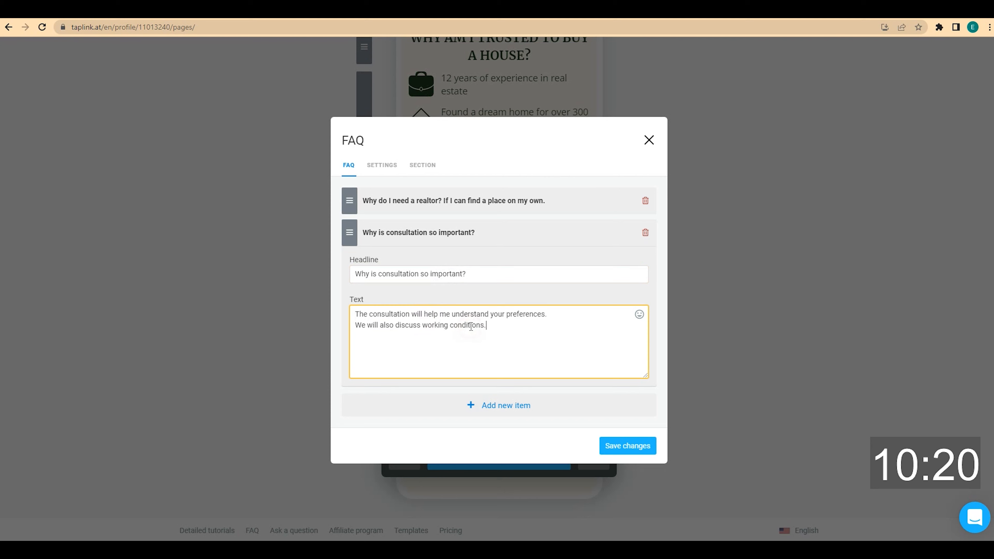
click(507, 406)
text(What are the stages of work?)
click(418, 338)
text(1. free consultation. 2. Signing the contract for the provision of services. 3. Finding the houses that best meet your requirements. 4. Examining homes together. 5. Concluding a deal with the seller. 6. Payment for my services.)
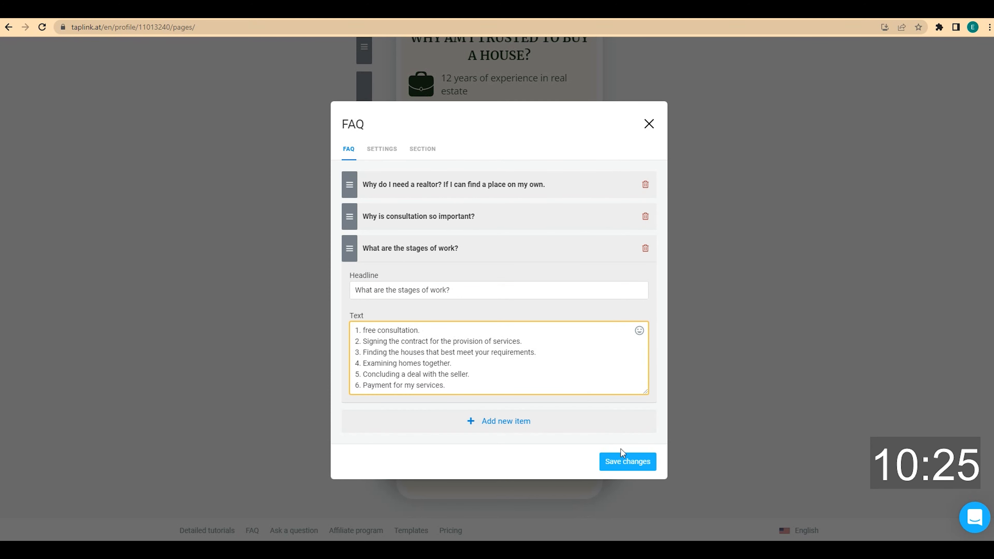
click(634, 462)
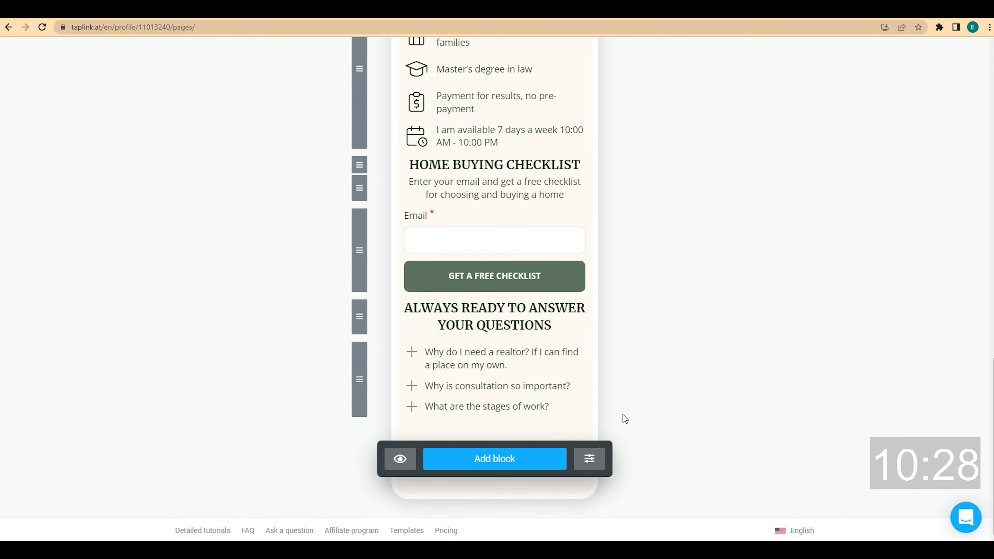
Add a 'CONTACT ME' text block, centred and styled as Small headline
click(510, 462)
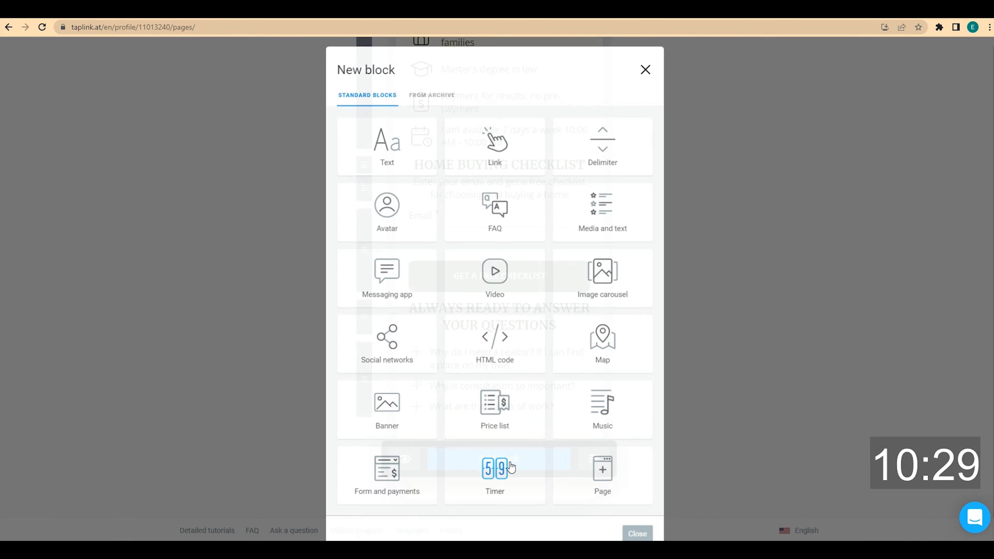
click(398, 164)
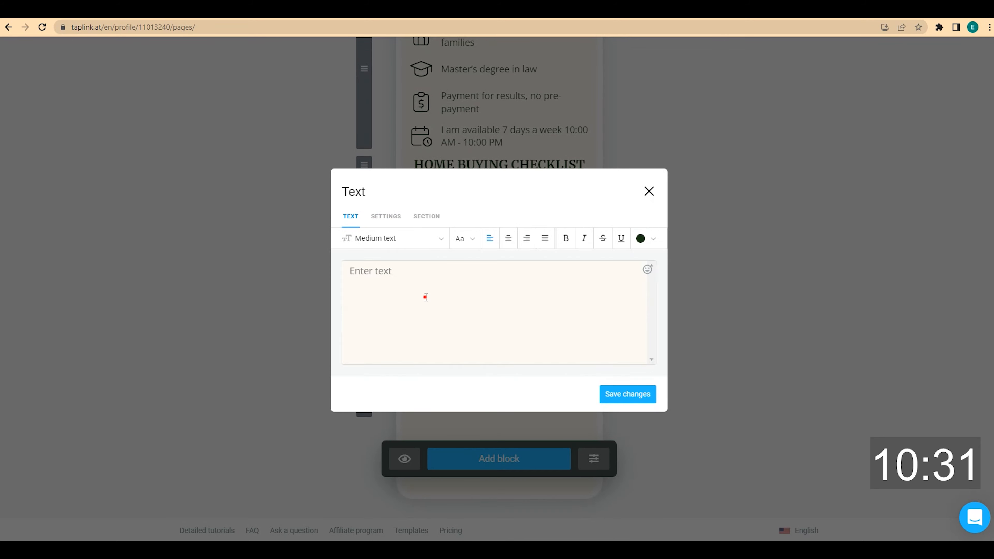
click(426, 297)
text(CONTACT ME)
click(505, 240)
click(441, 240)
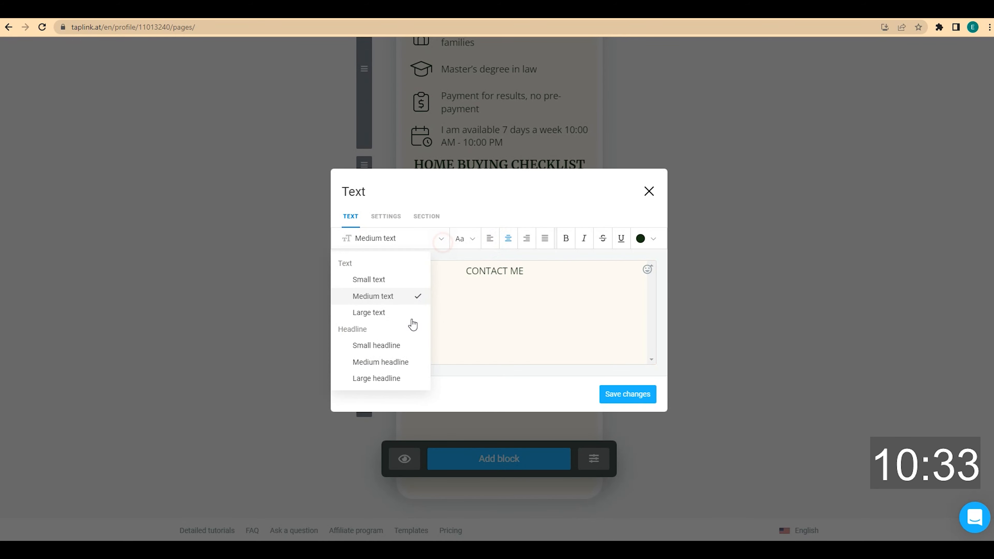
click(404, 345)
click(624, 395)
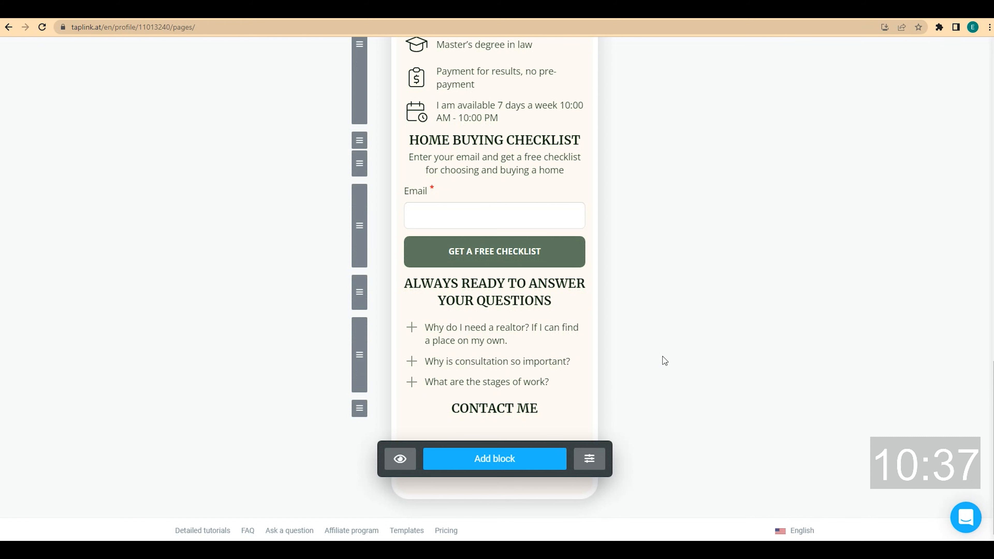
click(518, 465)
Add a messaging-app block with Facebook Messenger and WhatsApp, labelling Messenger 'FACEBOOK MESSENGER' with a username
click(413, 288)
click(417, 251)
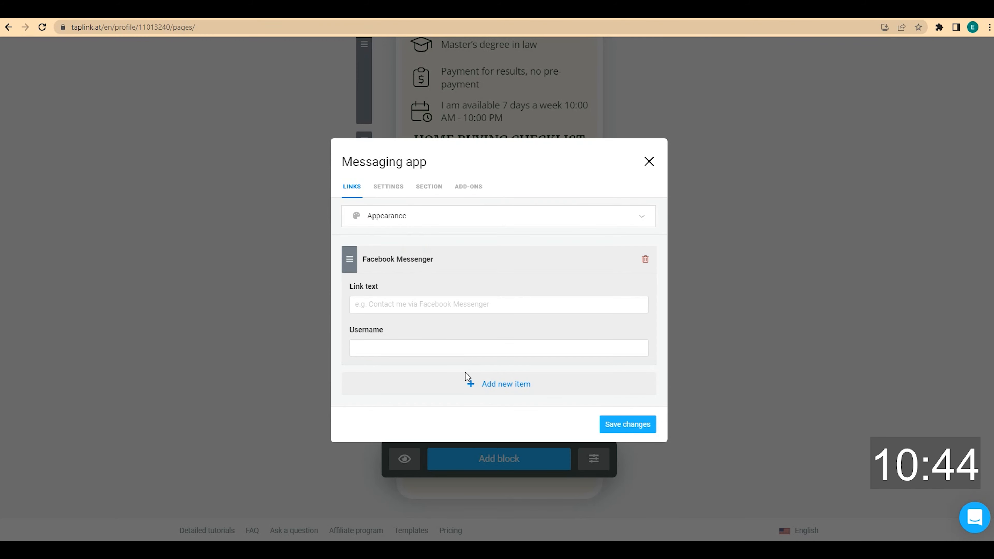
click(469, 380)
click(457, 255)
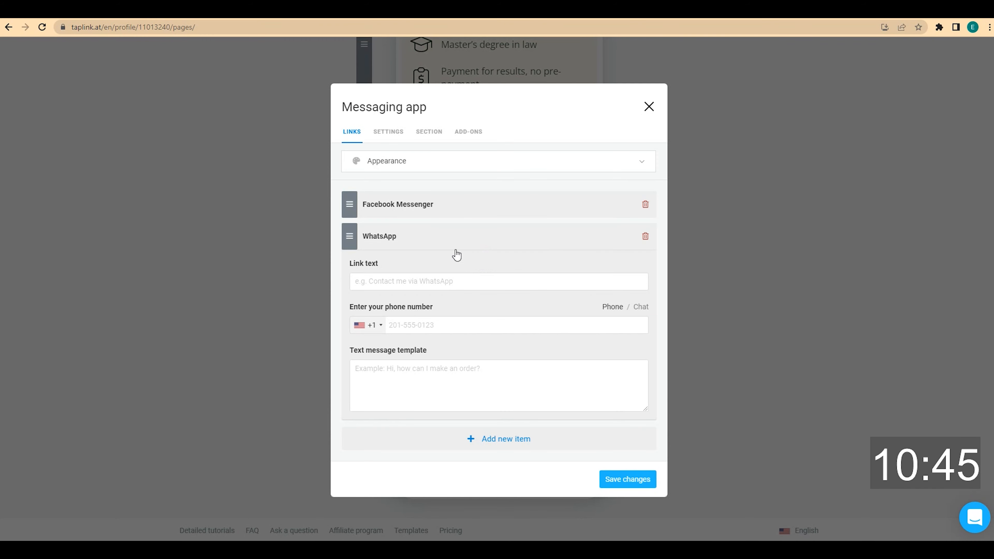
click(437, 204)
click(406, 293)
text(FACE)
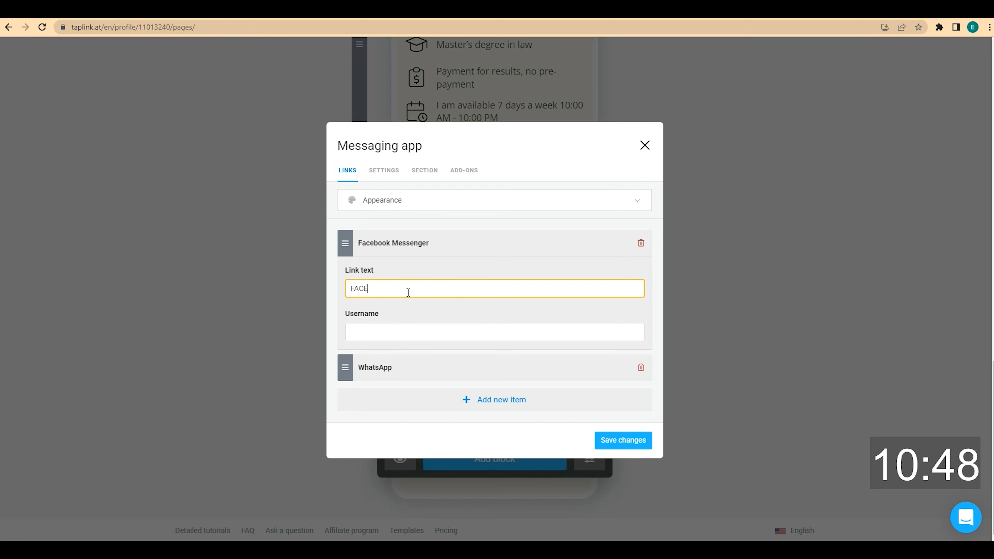
text(BOOK MESSENGER)
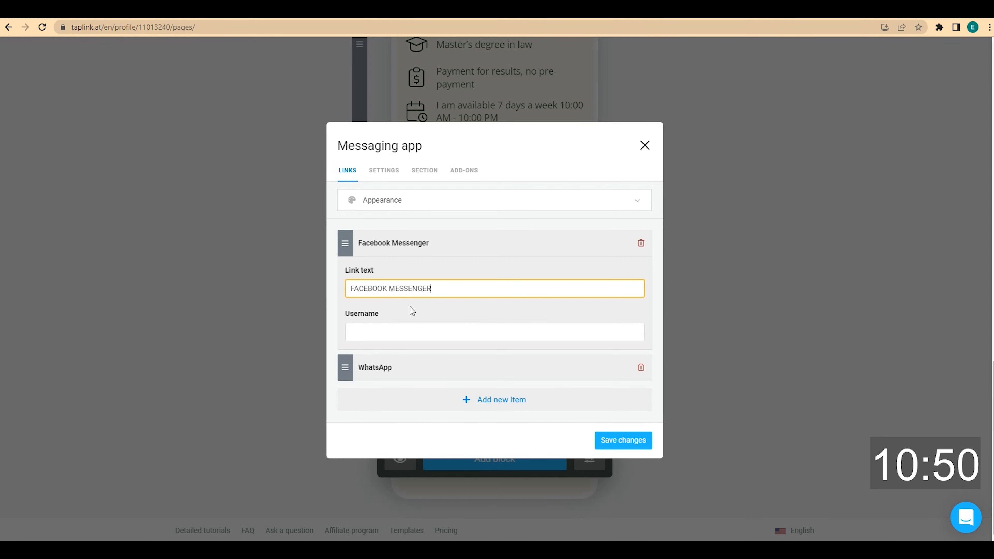
click(413, 328)
text(username)
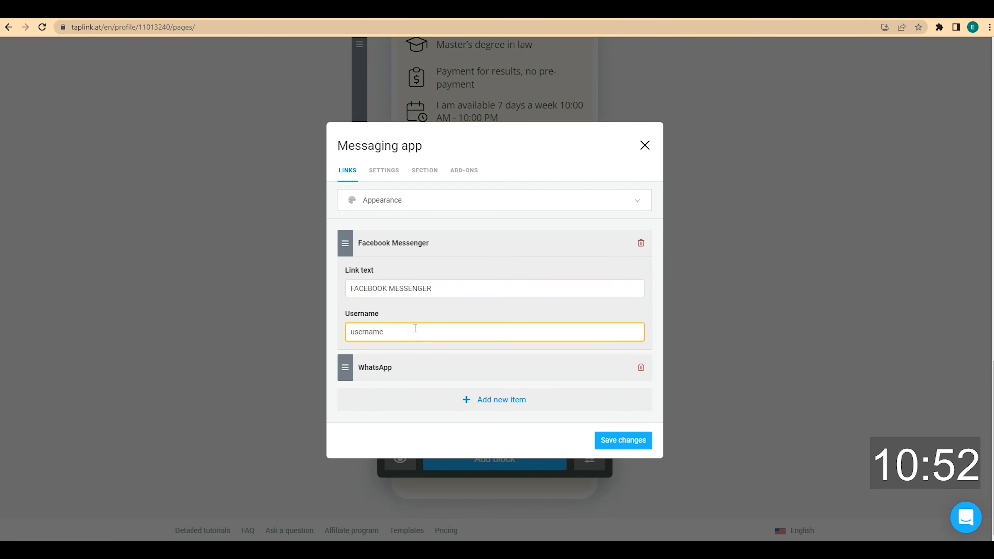
Label the WhatsApp button 'WHATSAPP', enter the agent's phone number, and save the block
click(421, 366)
click(416, 282)
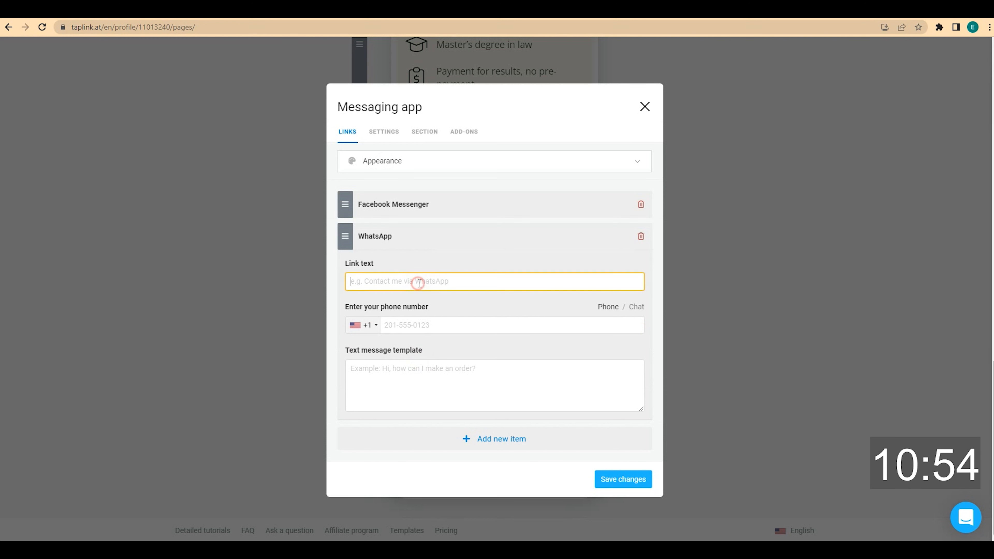
text(WHATSAPP)
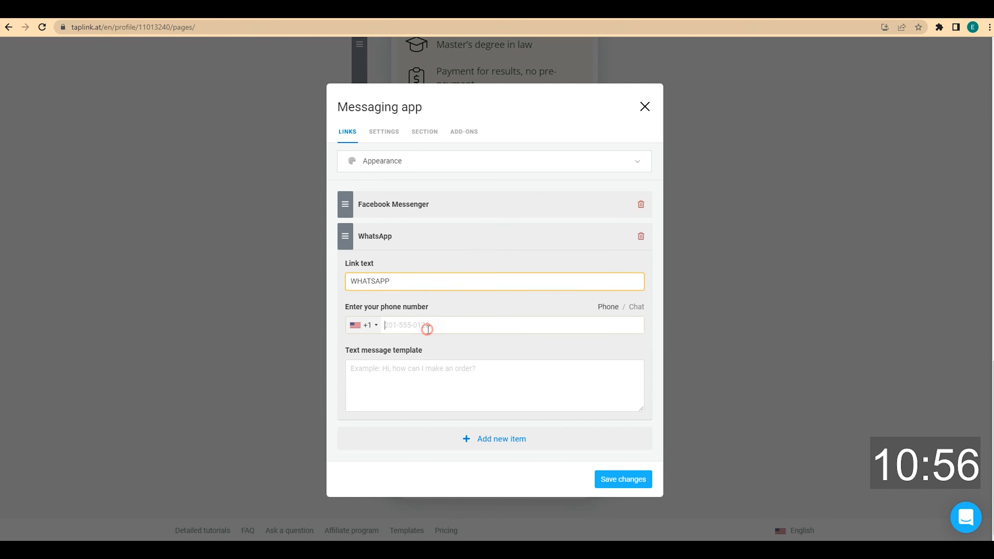
click(427, 329)
text(2015556785)
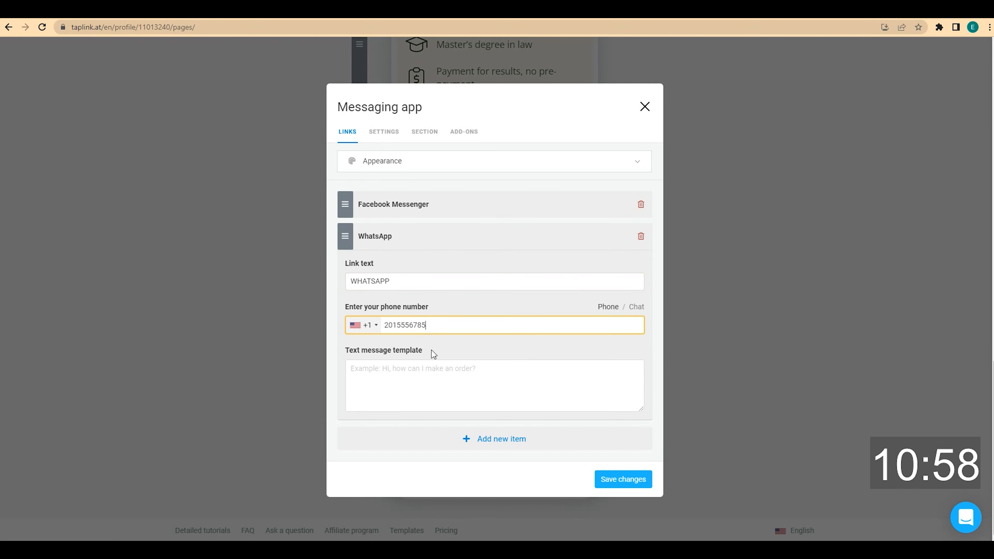
click(438, 382)
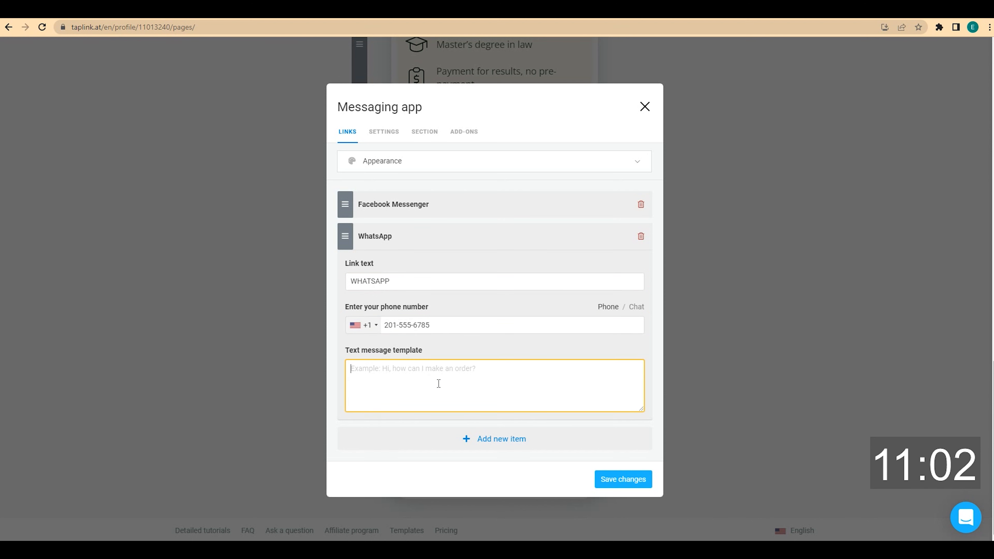
click(626, 483)
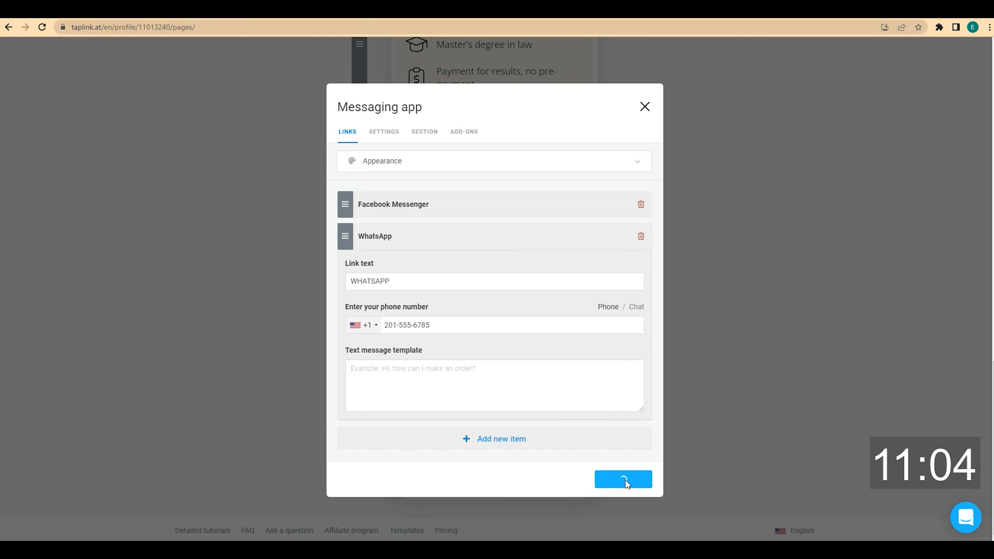
scroll(630, 430, down, 2)
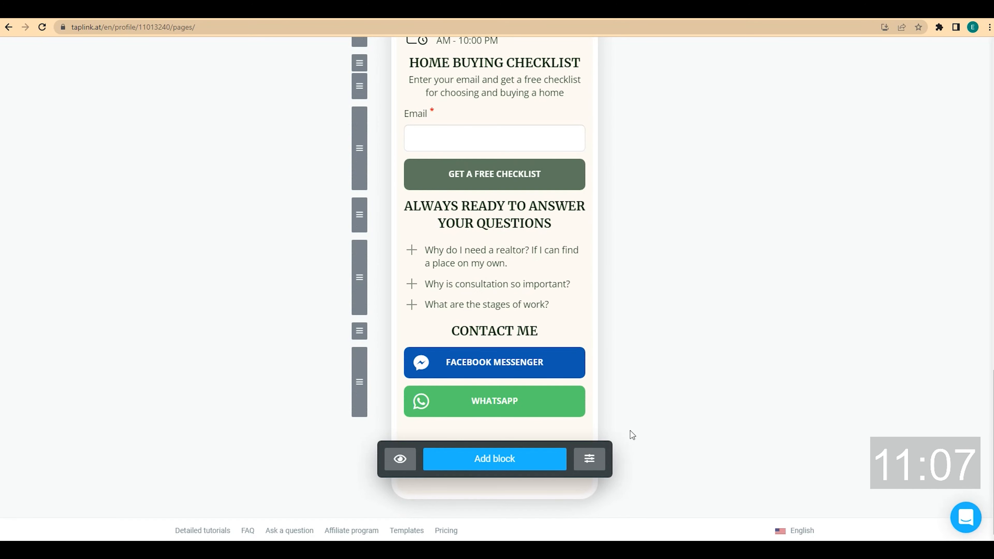
Add a link block that calls the agent's phone number, headlined 'CALL US'
click(508, 460)
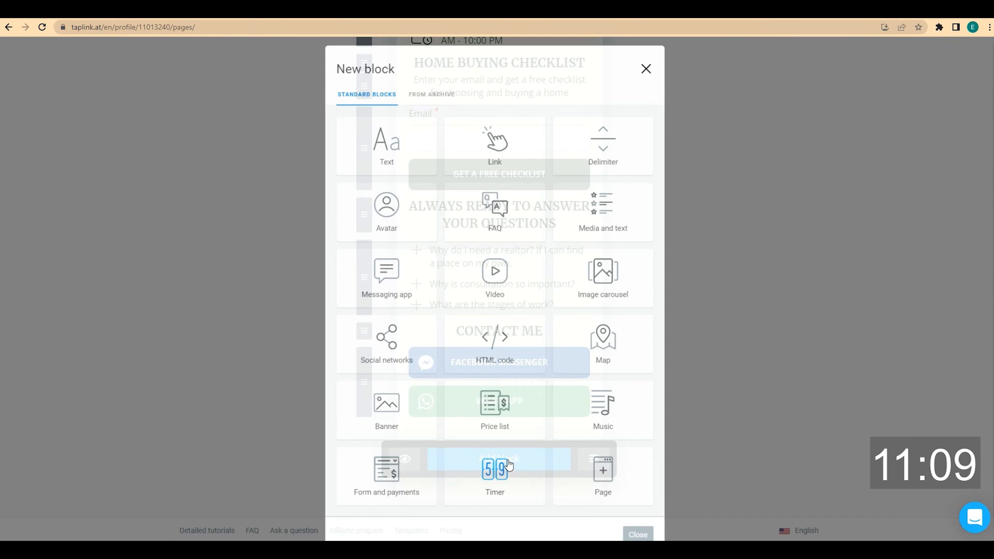
click(497, 164)
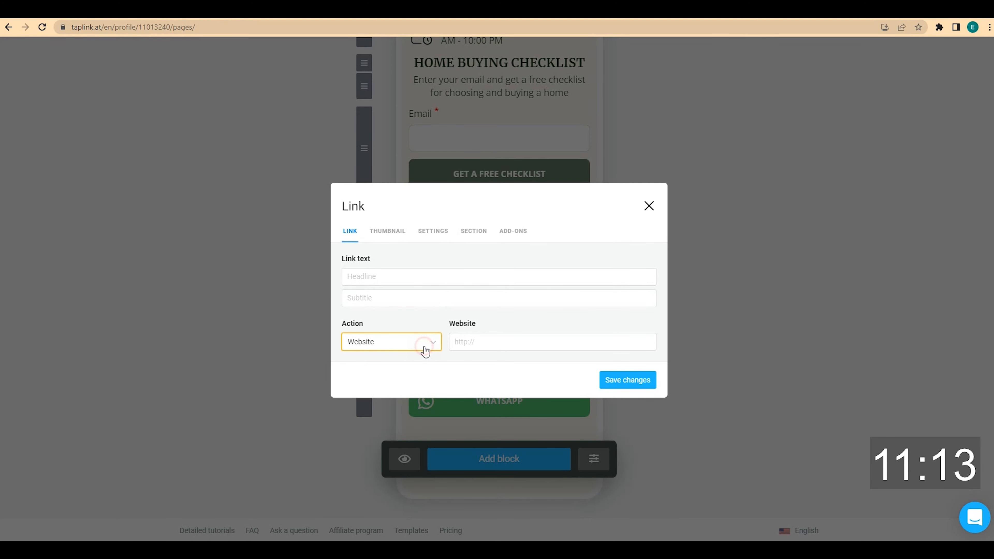
click(424, 347)
click(400, 244)
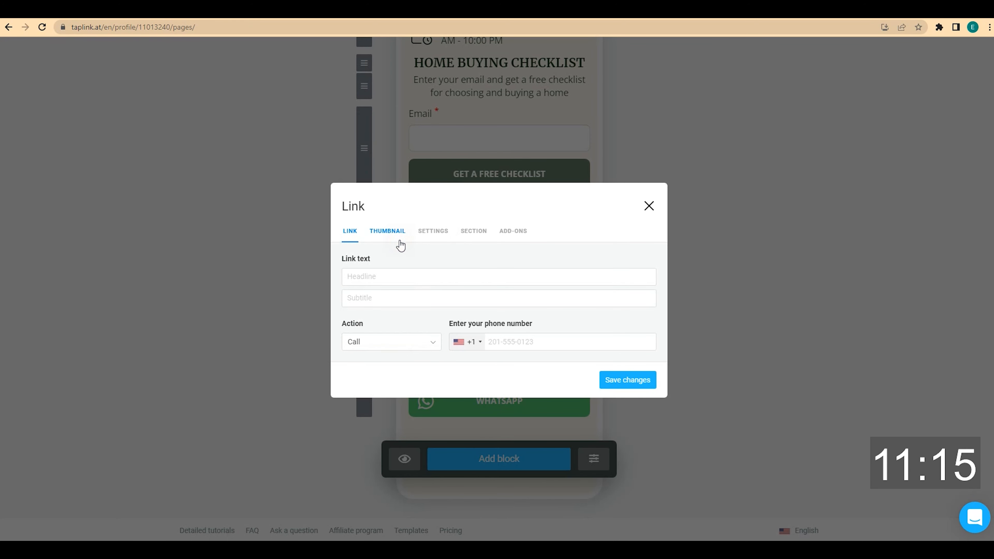
click(501, 340)
text(2015556758)
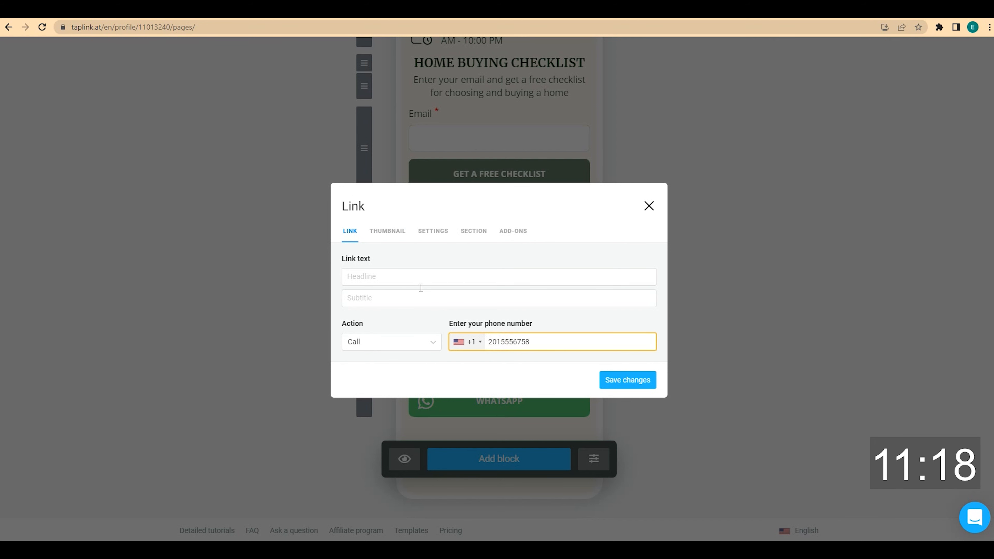
click(418, 278)
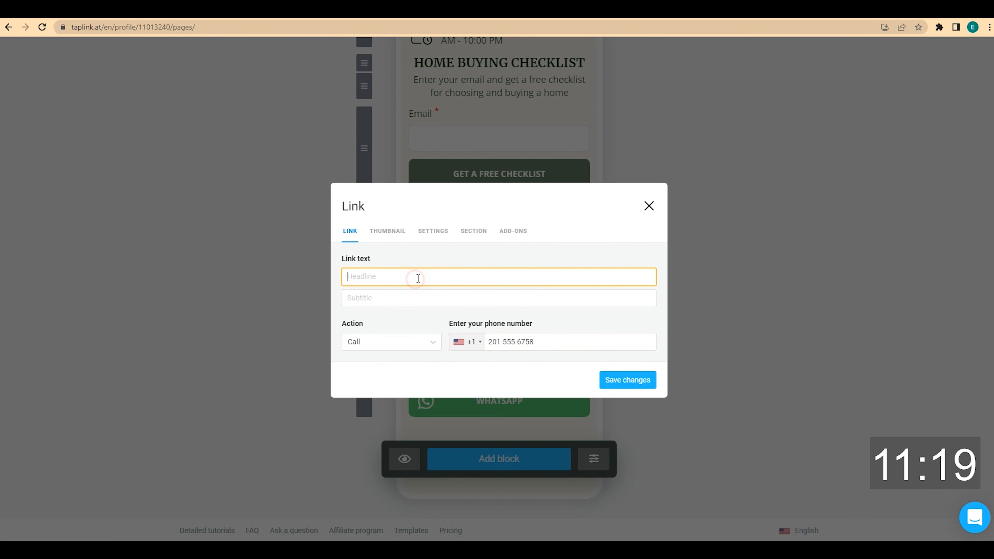
text(CALL US)
Give the call button a phone-handset icon found by searching 'phone', and save it
click(402, 232)
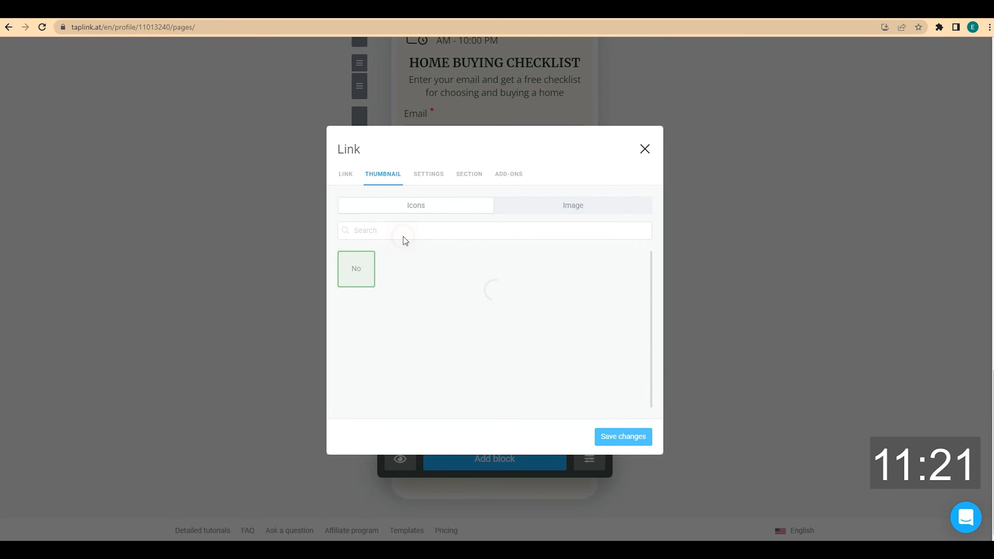
text(phoe)
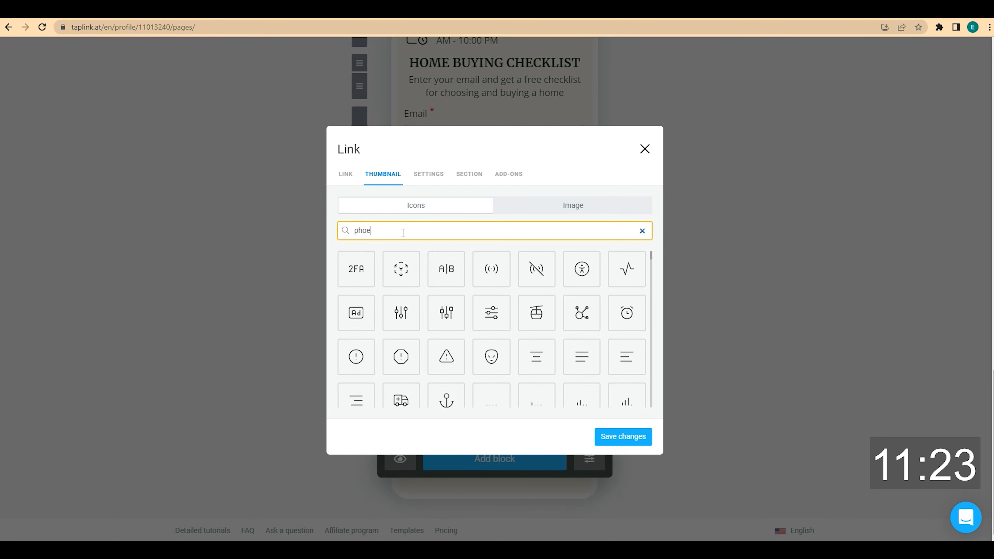
key(BackSpace)
text(ne)
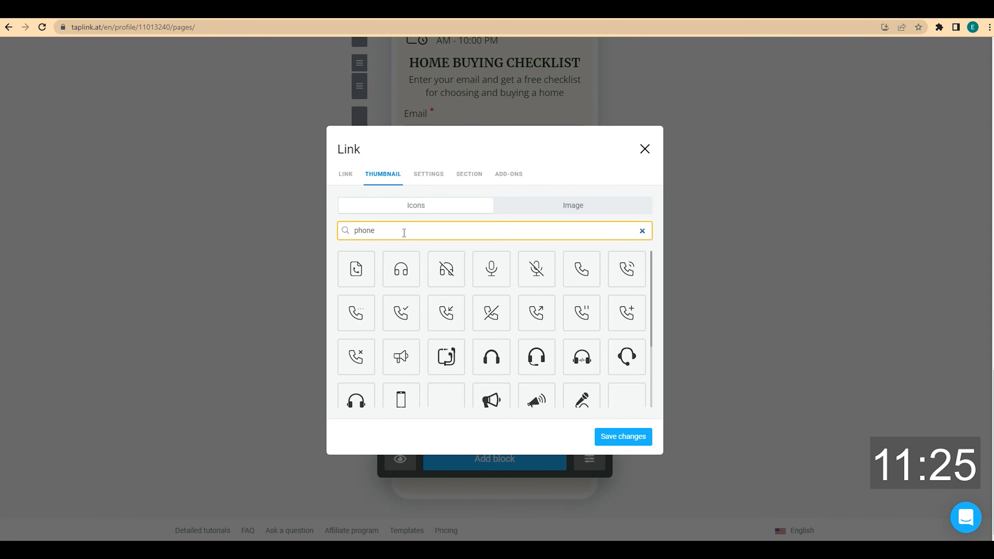
click(575, 281)
click(630, 435)
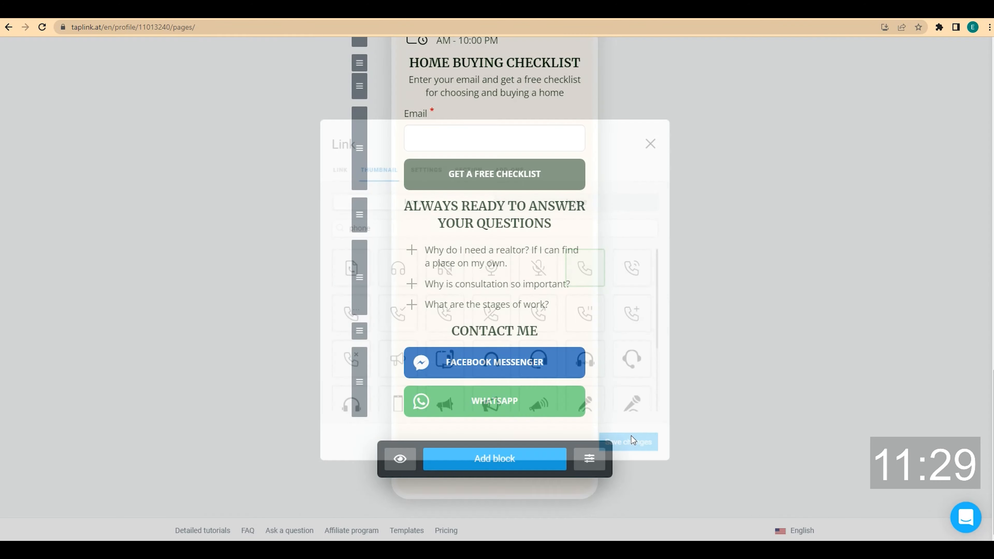
scroll(633, 440, down, 1)
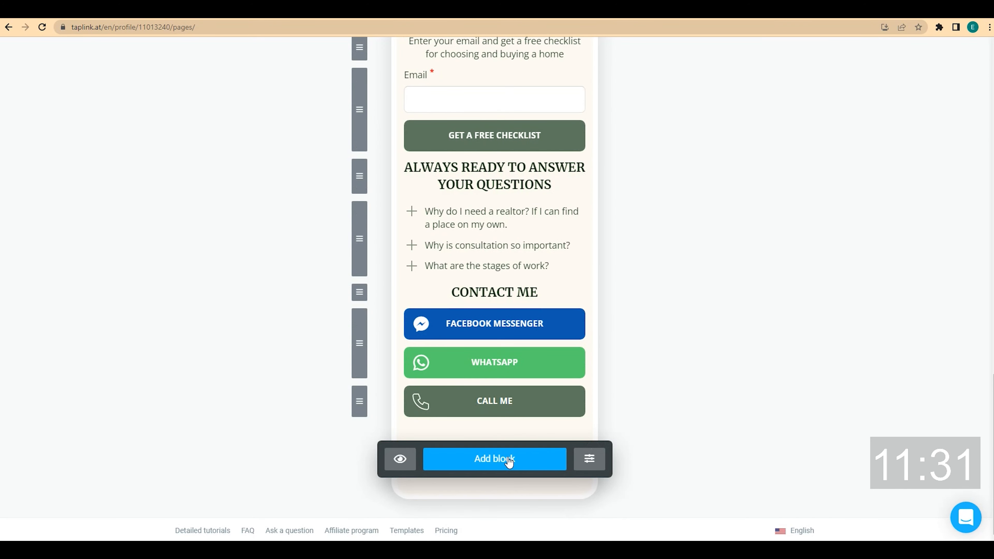
Add a link block set to Send email, labelled 'SEND EM', with the agent's e-mail address
click(497, 461)
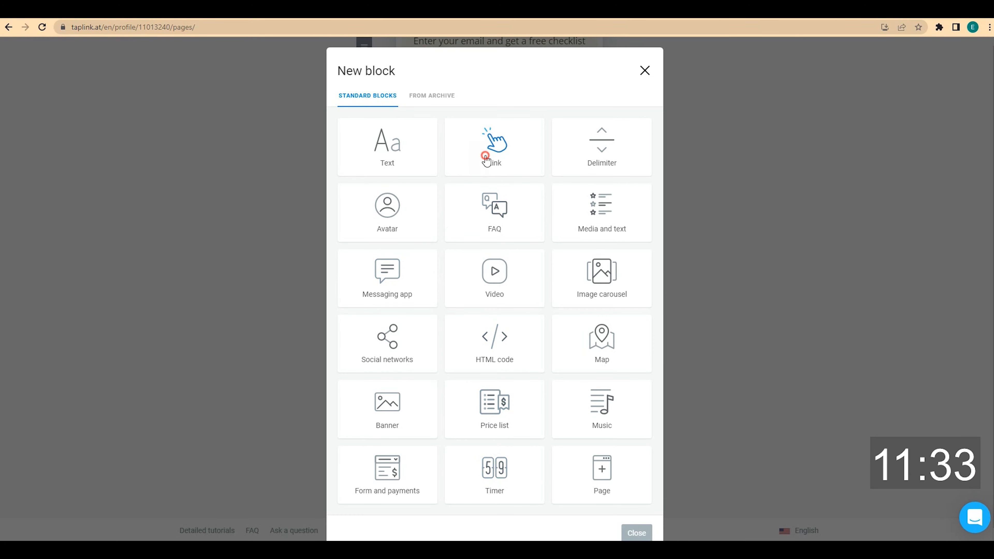
click(486, 159)
click(412, 342)
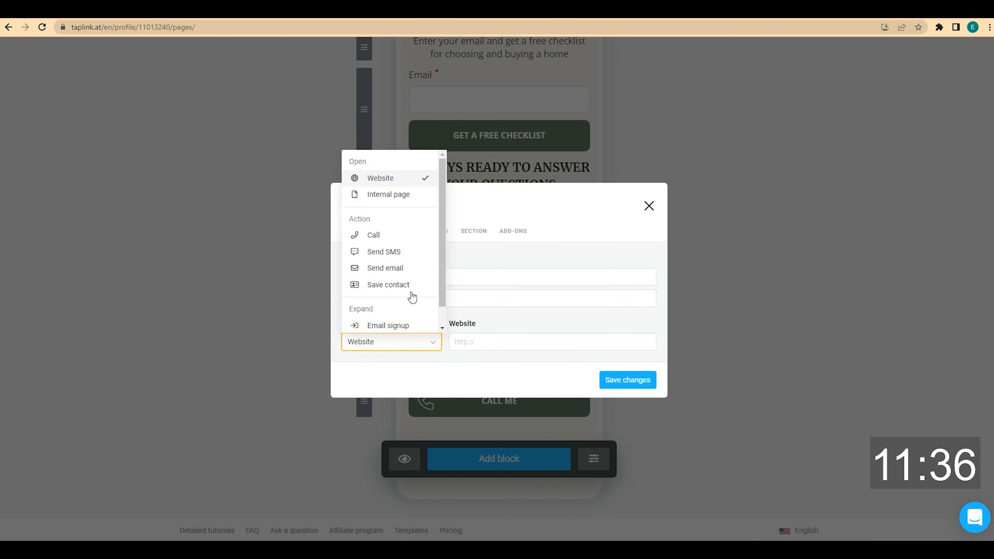
click(409, 268)
click(412, 265)
text(SEND EMAIL)
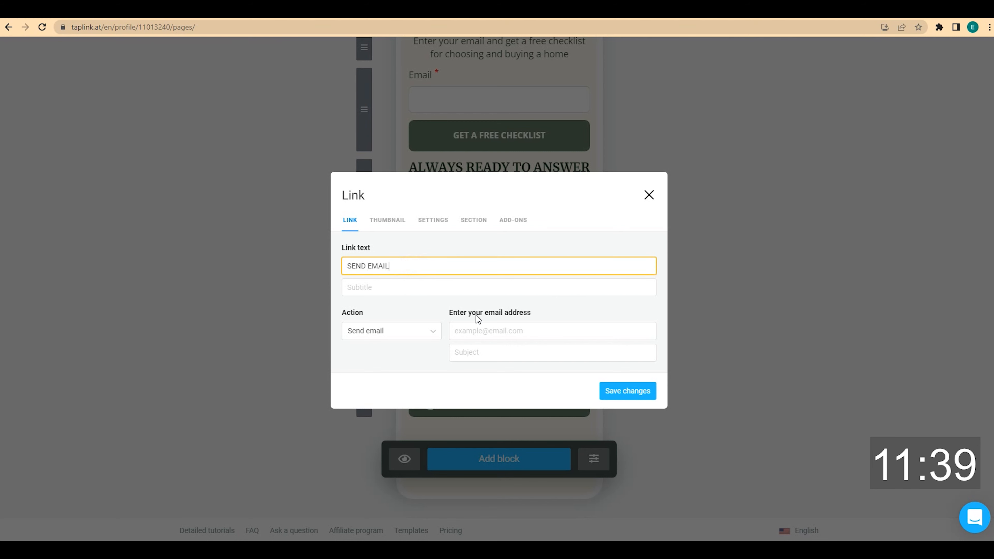
click(484, 329)
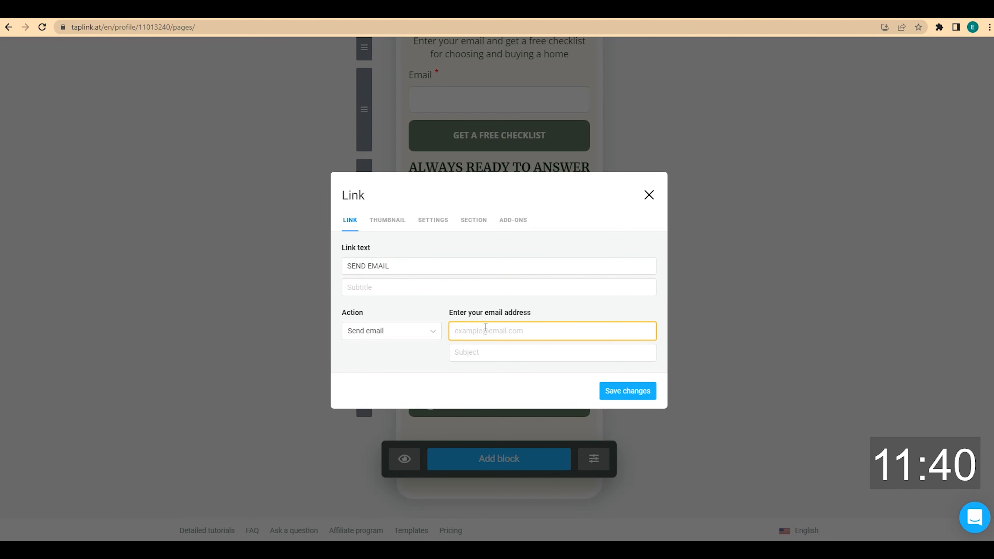
text(youremail@gmail.com)
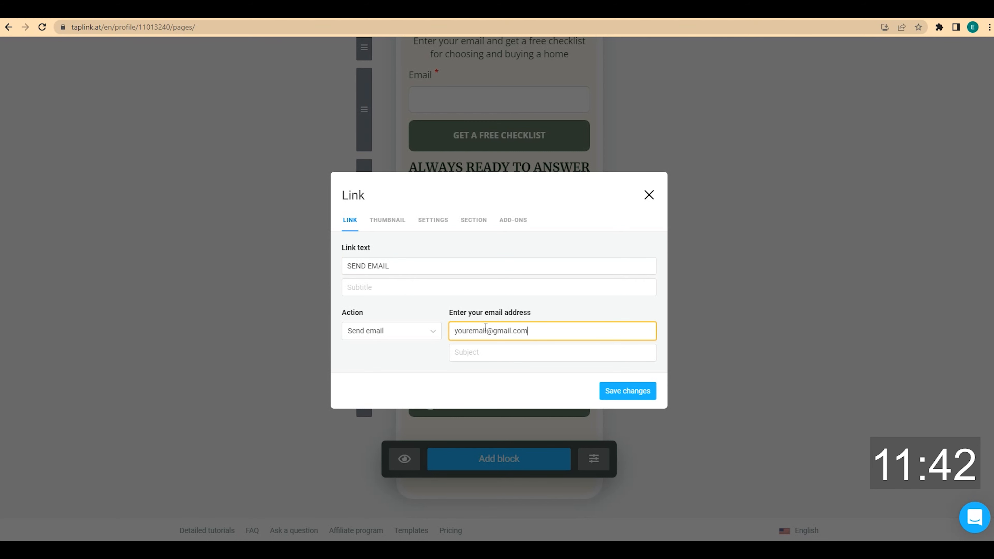
Give the button a plain envelope thumbnail found by searching 'mail', and save it
click(392, 221)
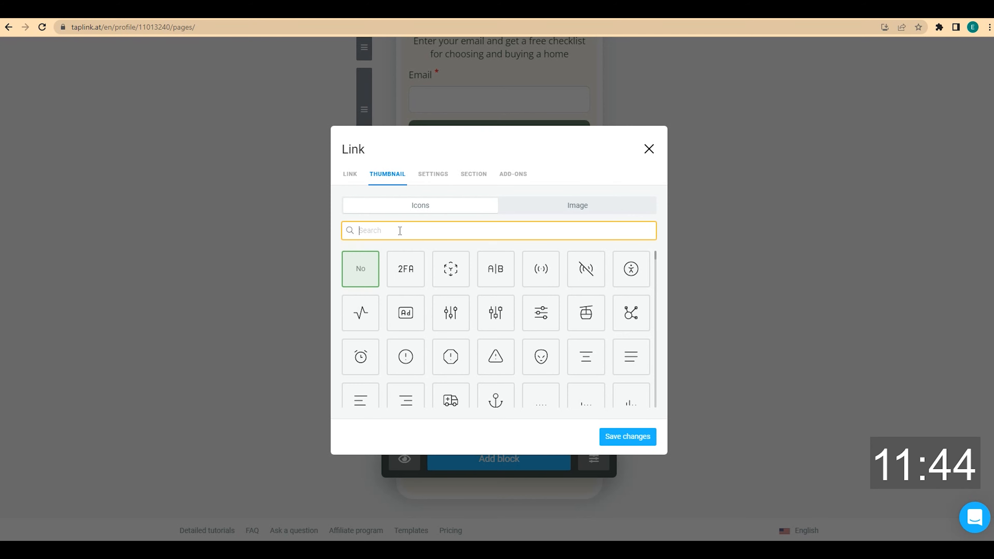
text(mail)
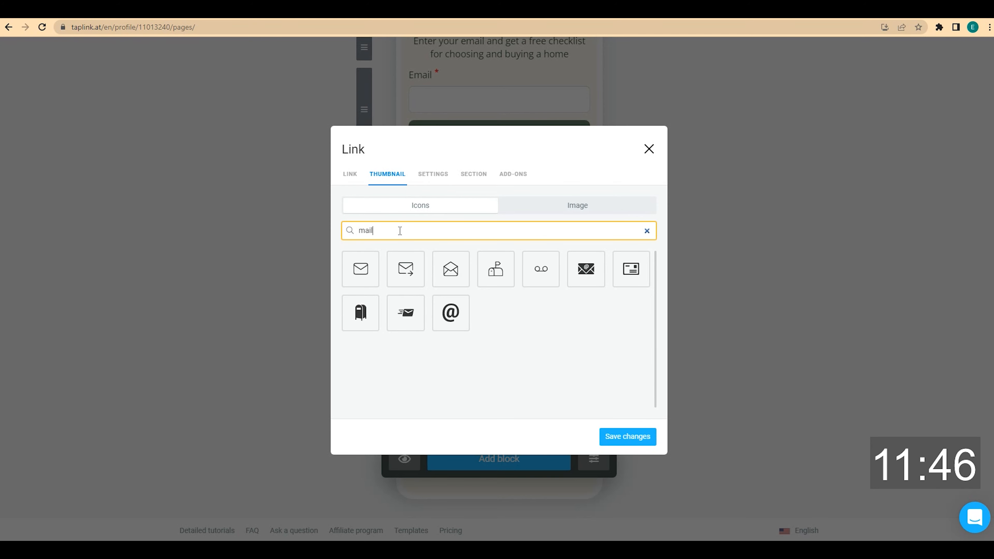
click(369, 276)
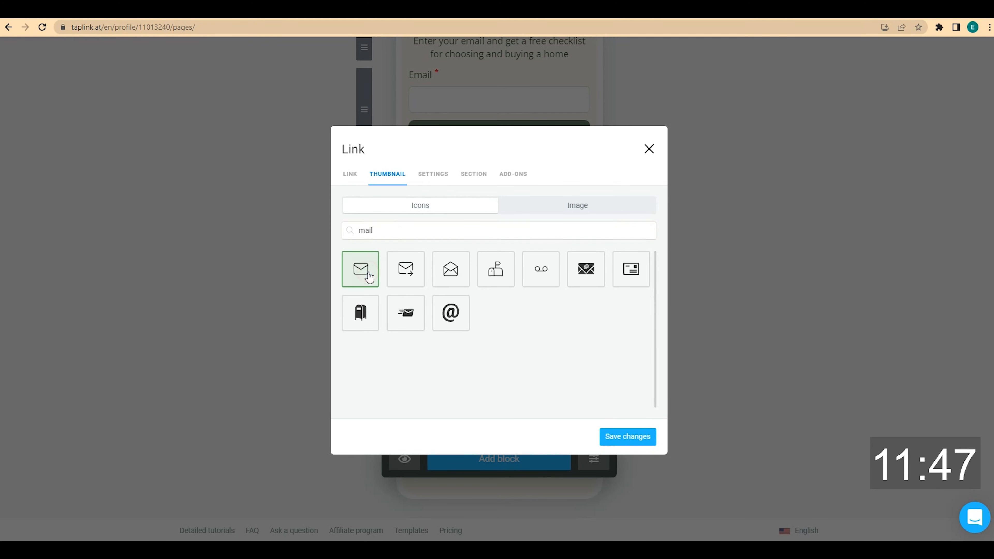
click(640, 437)
scroll(645, 416, down, 1)
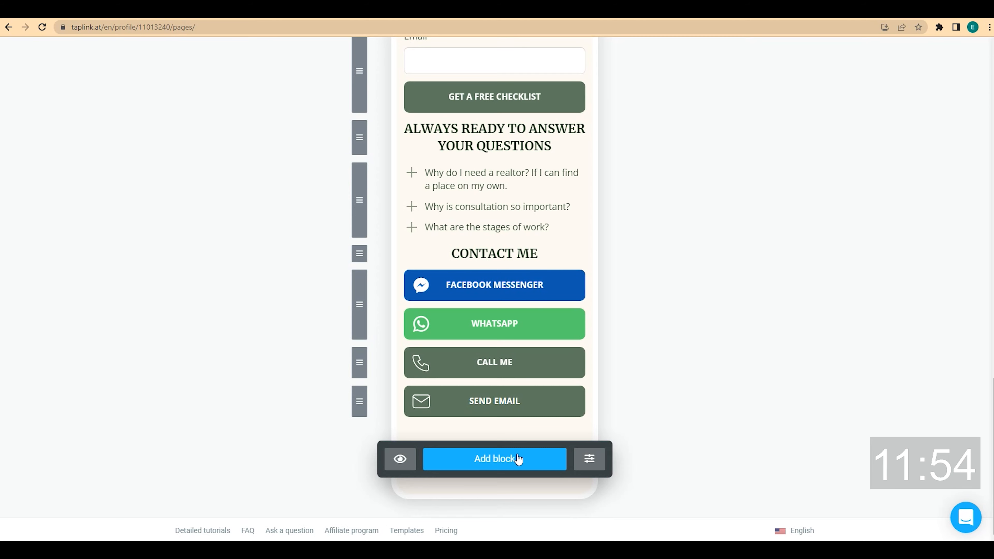
Add a GOOGLE MAPS link button with the office address subtitle and the Google Maps share link
click(494, 462)
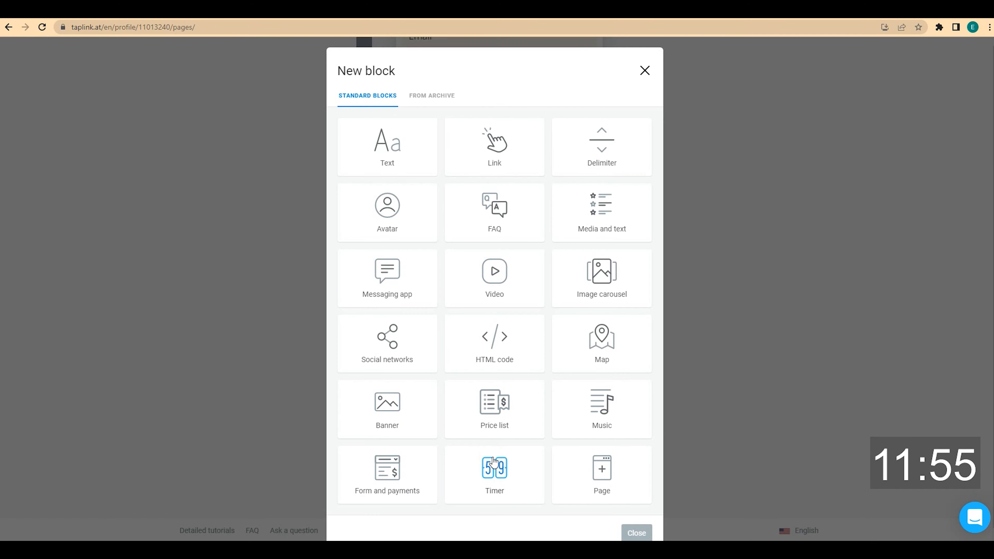
click(495, 161)
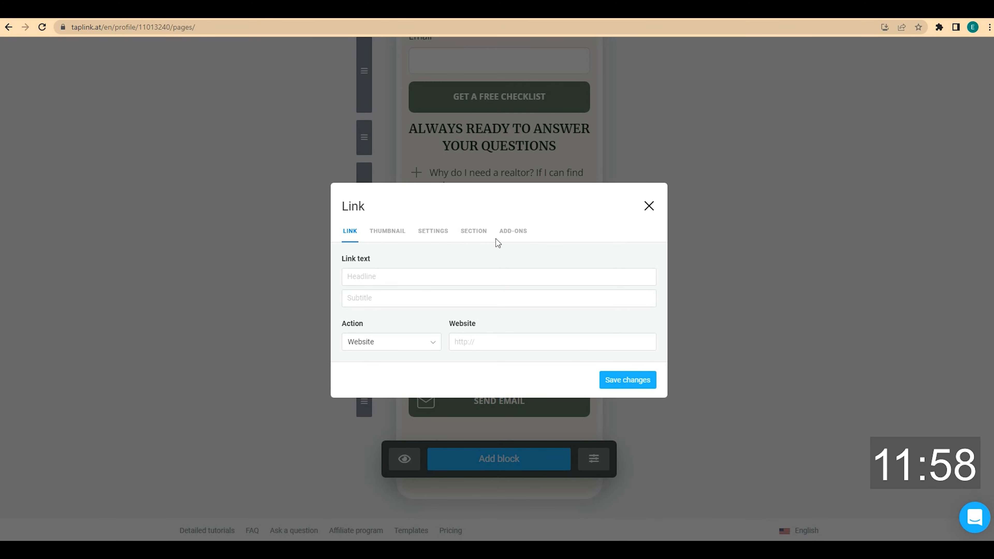
click(411, 277)
text(GOOGLE MAPS)
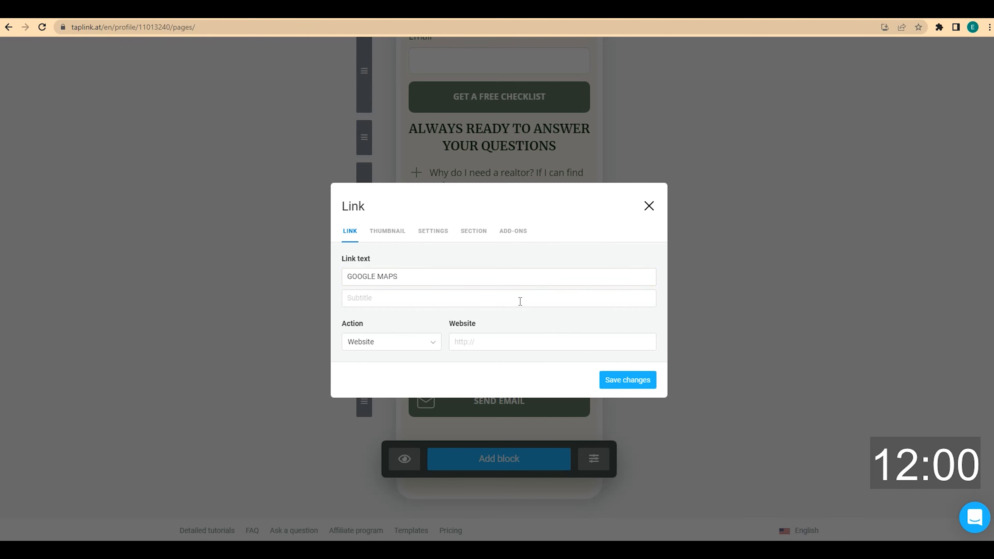
click(439, 302)
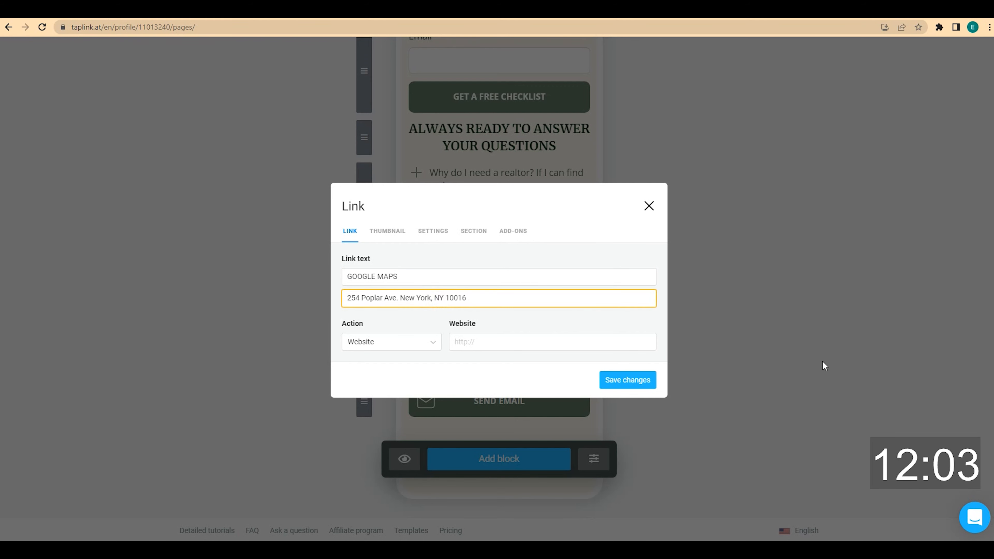
click(487, 335)
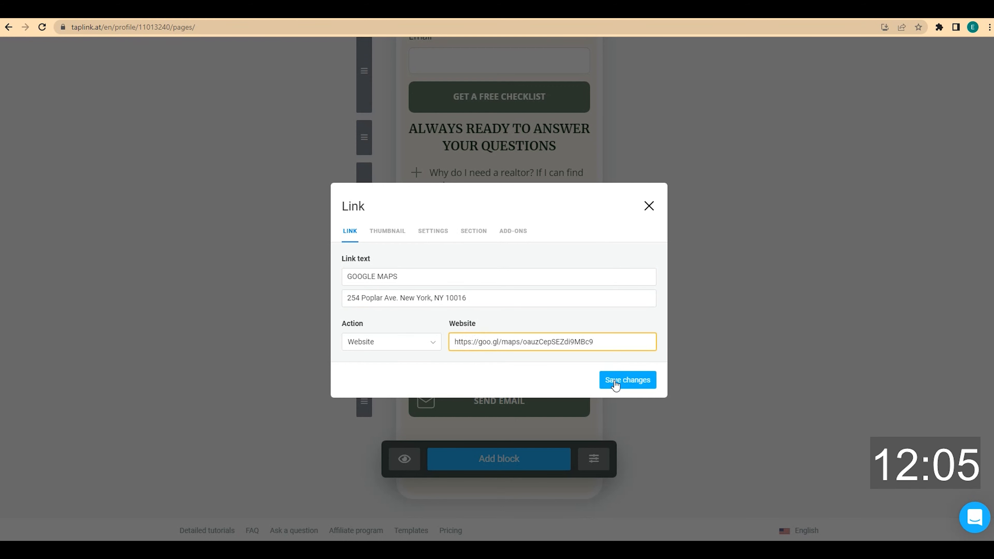
click(625, 380)
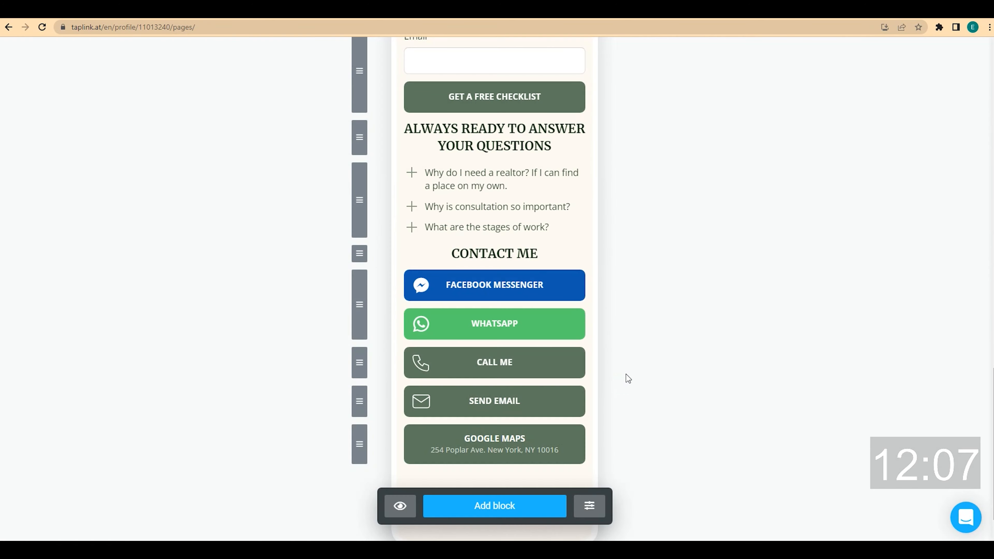
scroll(630, 374, down, 1)
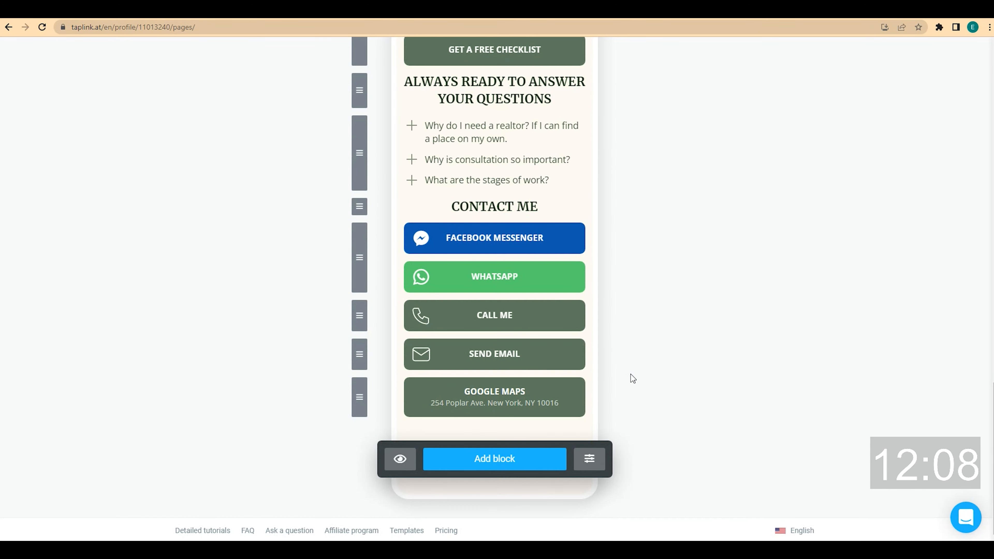
Add a centred, small office-hours text block (10:00 AM–9:00 PM by appointment) above GOOGLE MAPS
click(514, 468)
click(402, 153)
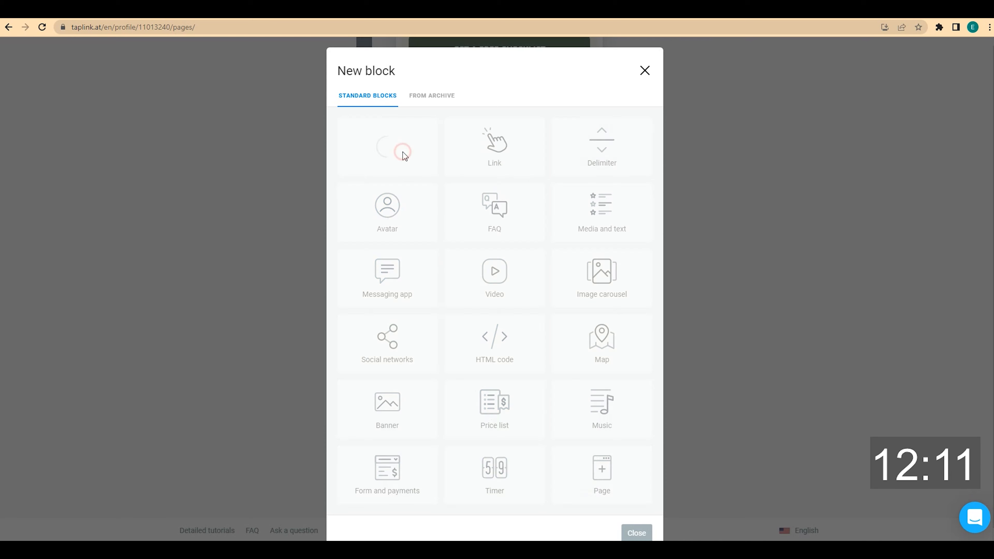
click(506, 299)
text(I will be glad to see you in my office at a convenient time for you from 10:00 AM to 9:00 PM by appointment)
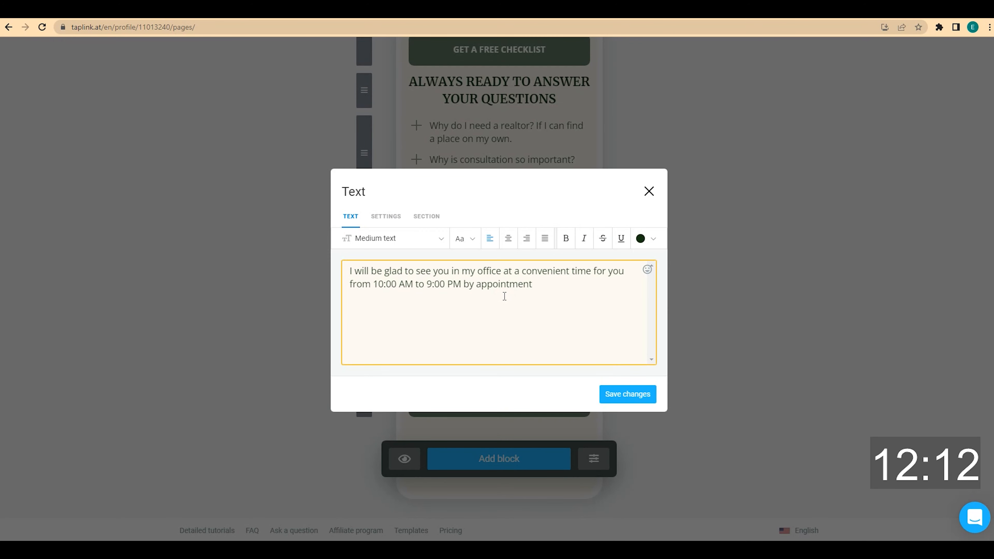
click(508, 238)
click(424, 242)
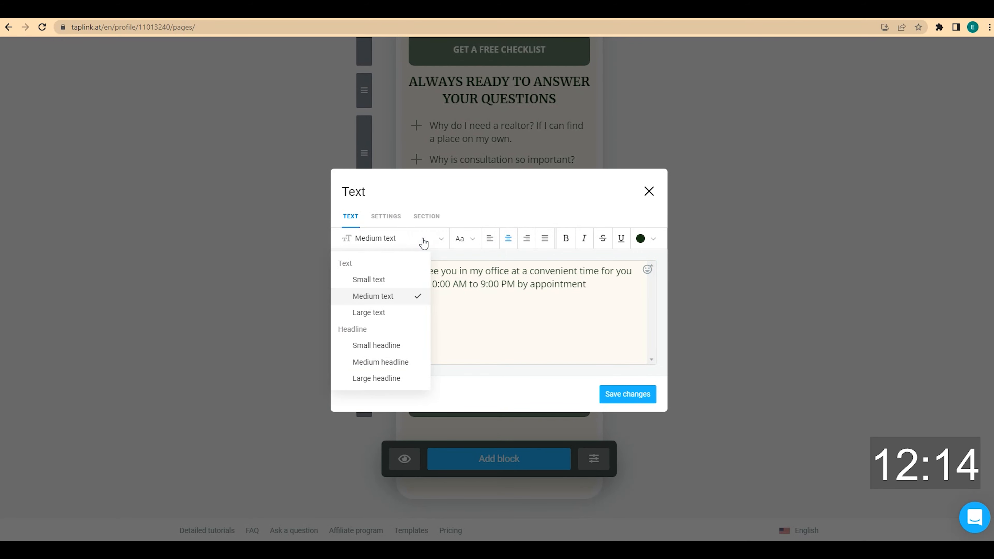
click(403, 278)
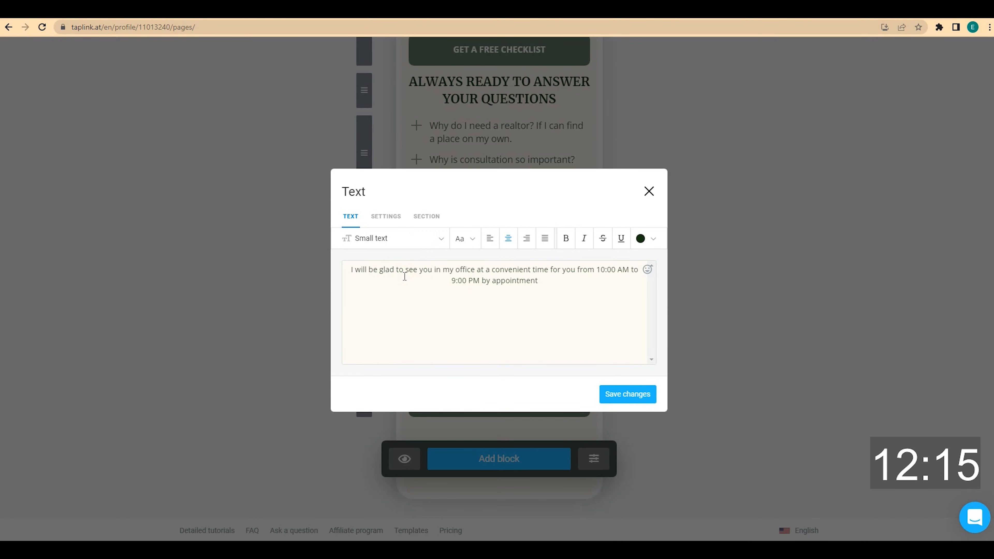
click(636, 391)
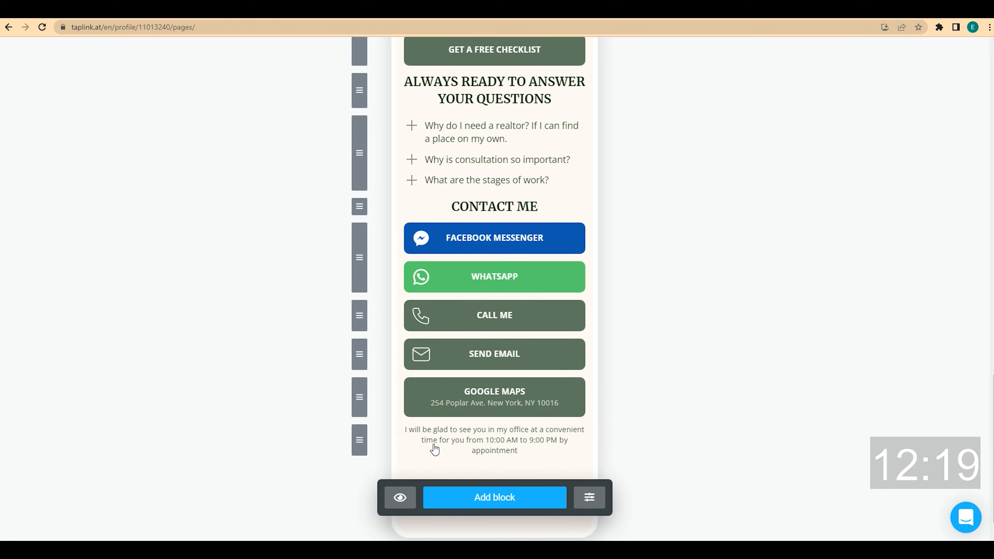
drag(357, 444, 372, 404)
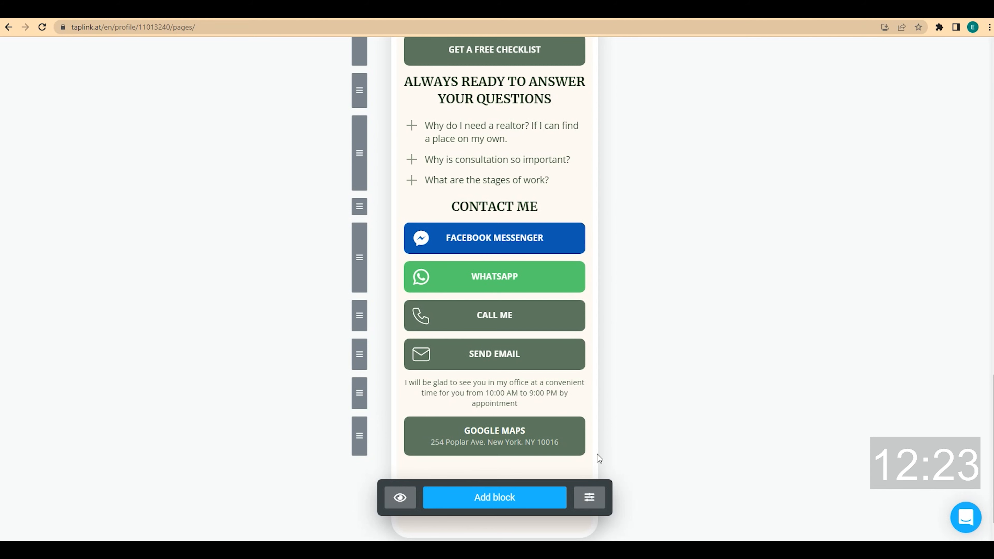
Insert a delimiter block with Full width line set to Yes, then return to the page top
click(544, 495)
click(595, 154)
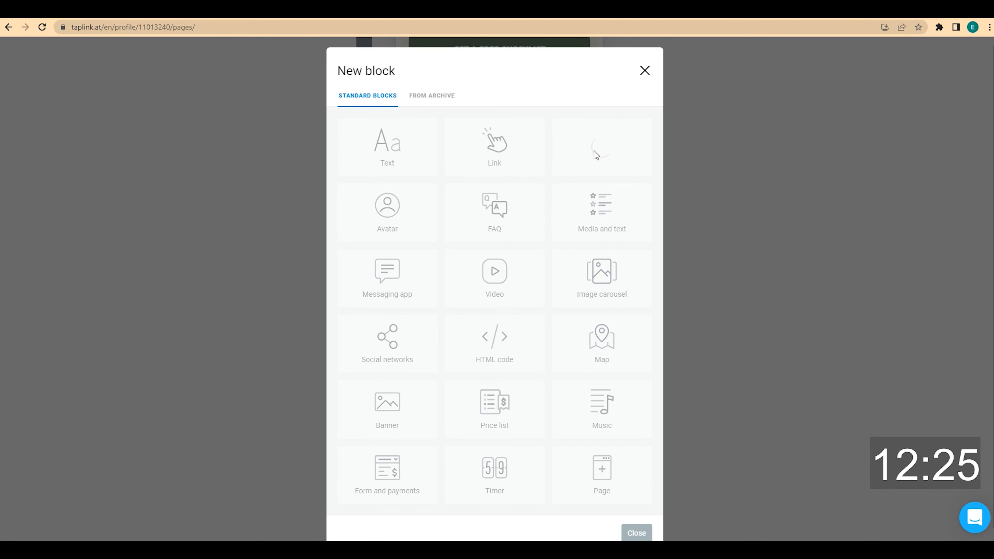
click(375, 377)
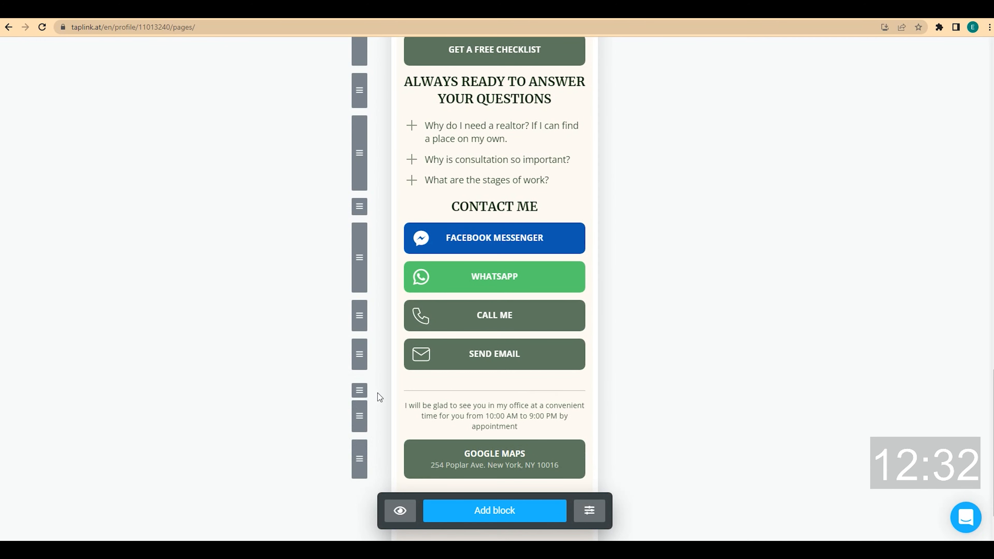
scroll(637, 378, up, 7)
scroll(645, 372, up, 10)
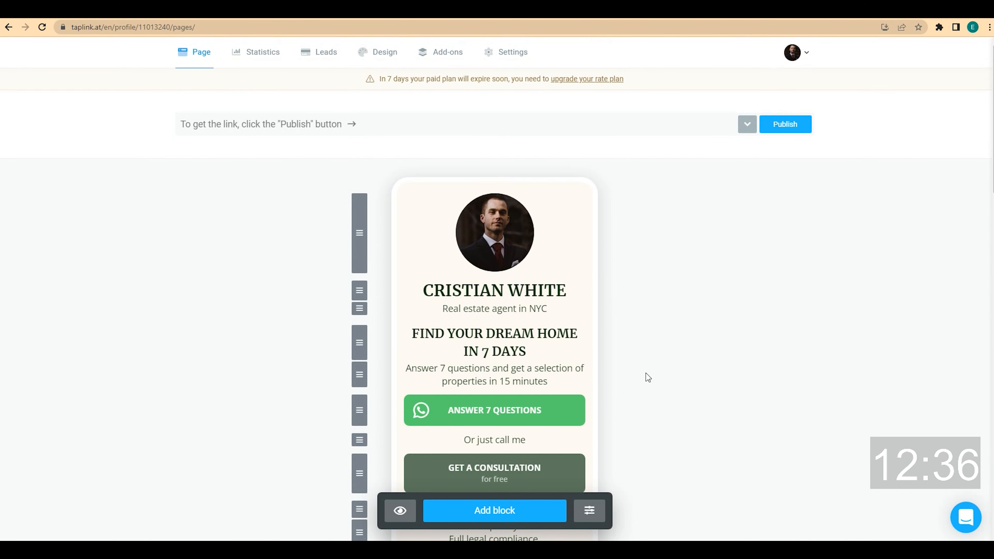
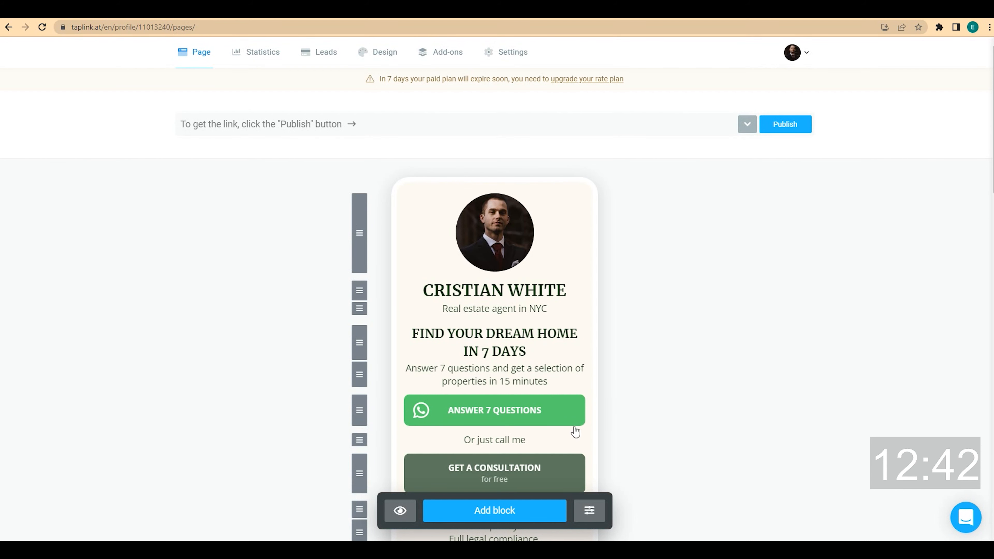
Add an empty 1x delimiter spacer and move it above the FIND YOUR DREAM HOME heading
click(514, 510)
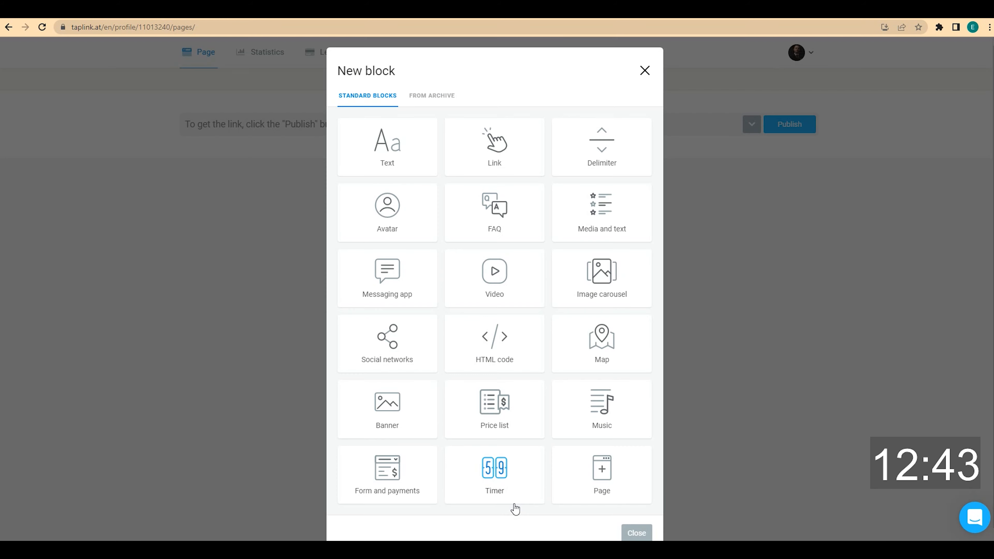
click(607, 161)
click(370, 302)
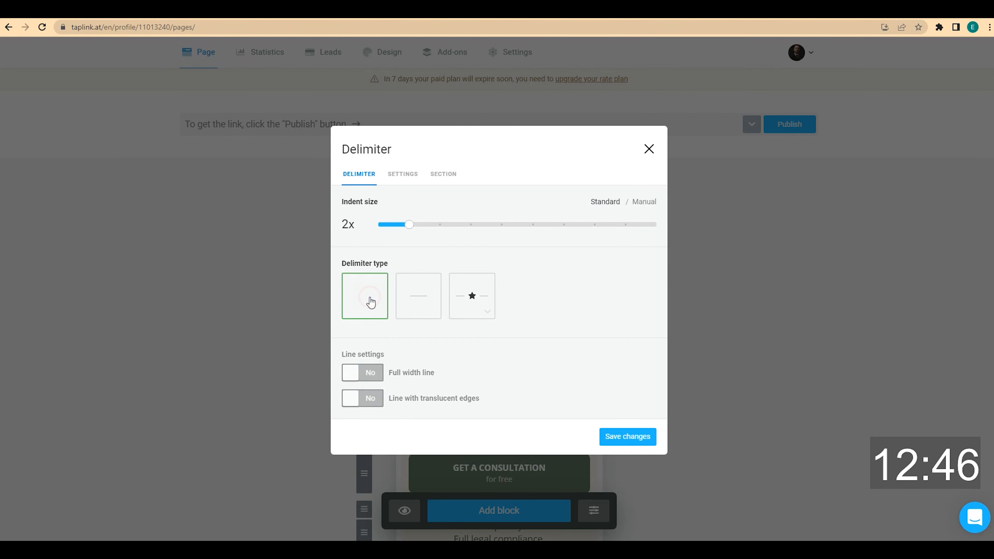
drag(406, 224, 387, 231)
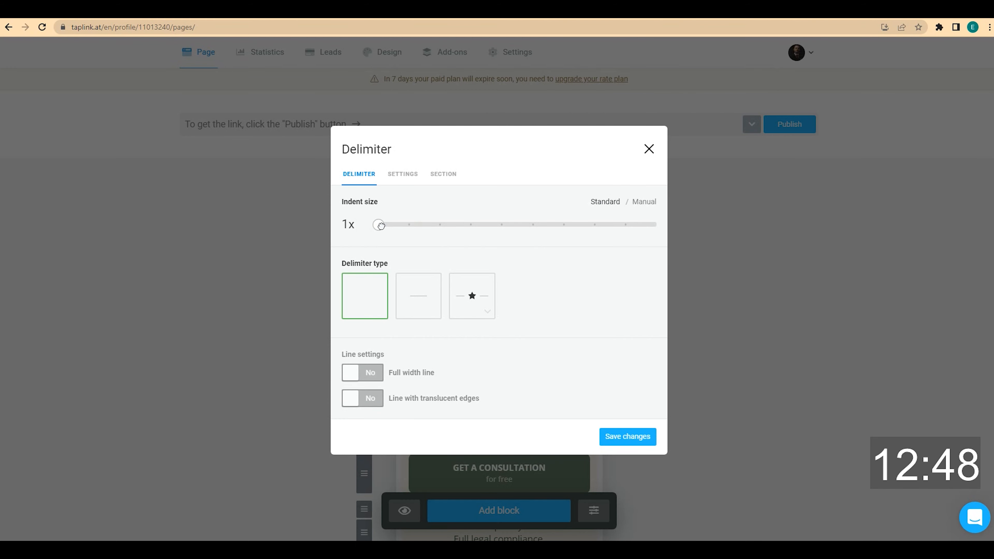
click(626, 436)
scroll(392, 405, down, 1)
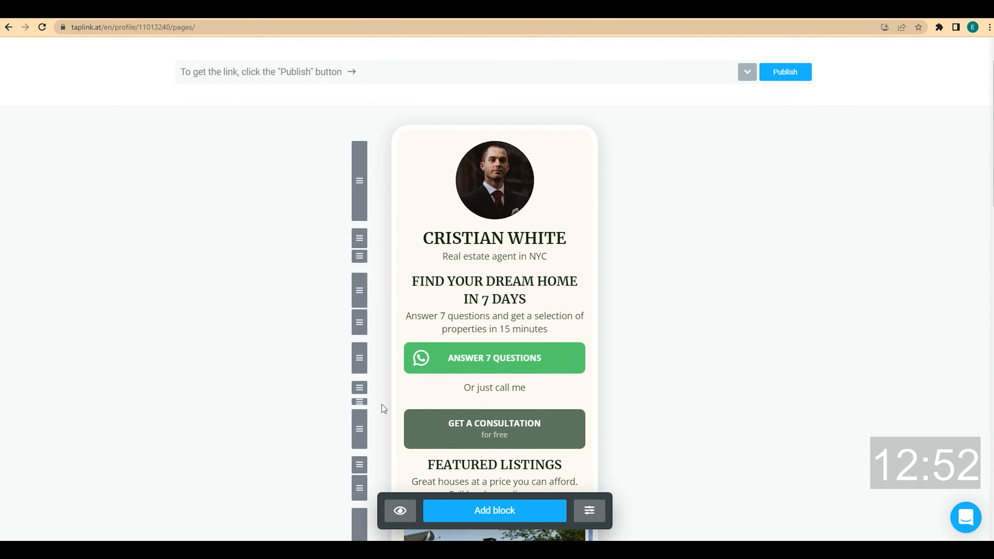
drag(377, 321, 377, 272)
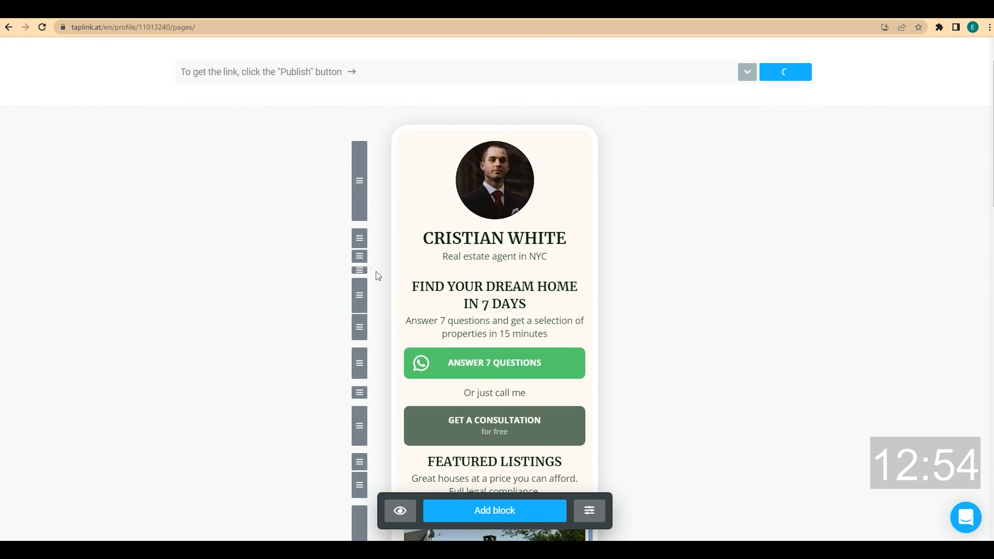
Add a second empty 1x spacer and place it above FEATURED LISTINGS
click(492, 510)
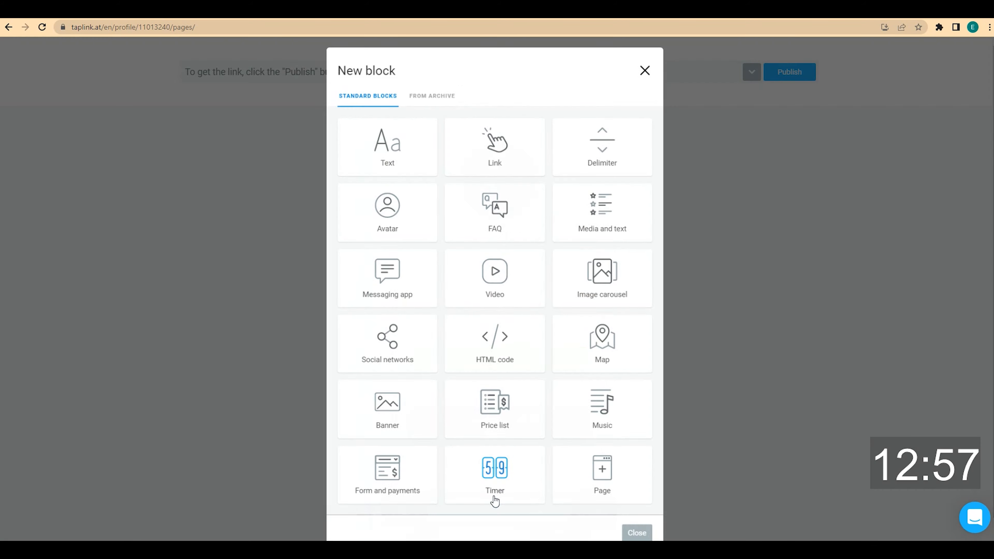
click(604, 161)
drag(410, 224, 378, 224)
click(381, 291)
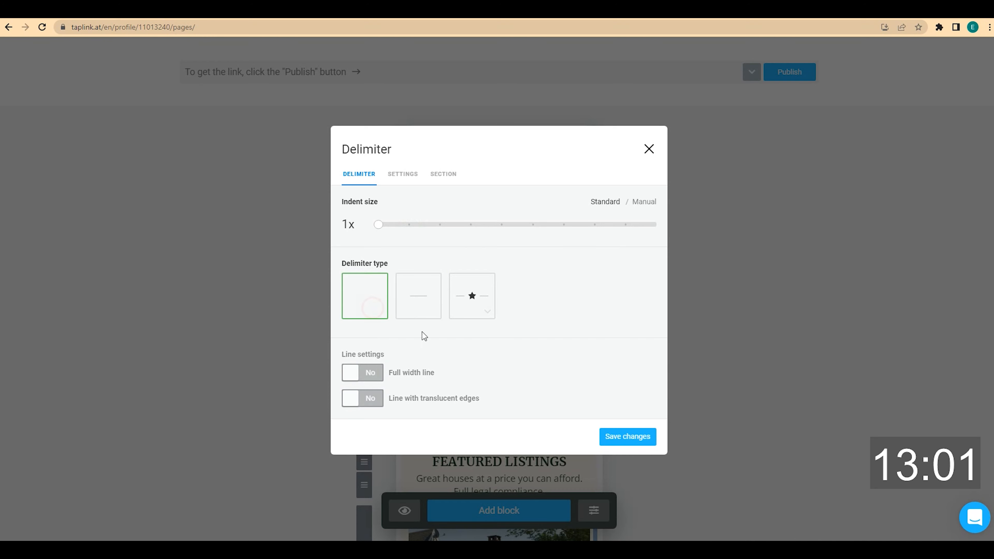
click(625, 437)
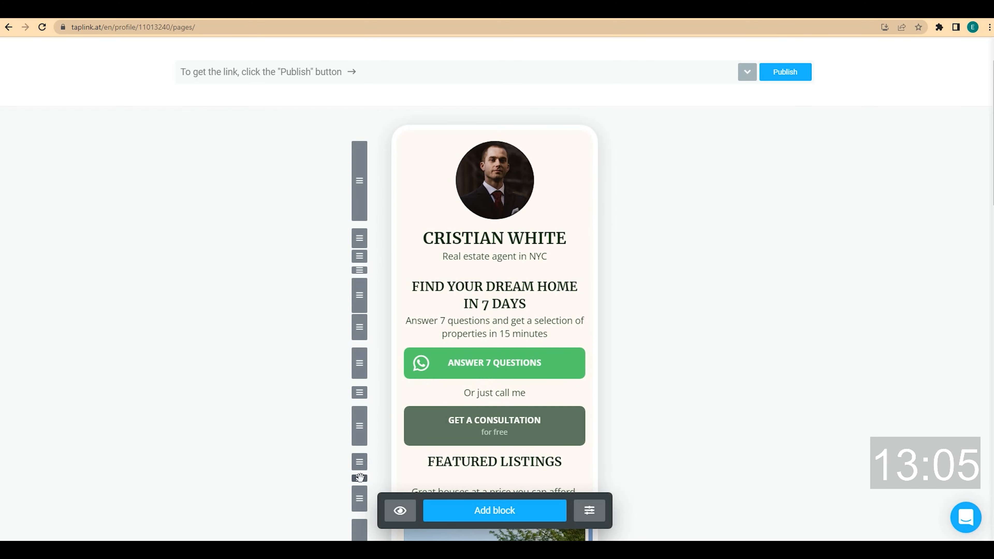
drag(360, 477, 363, 450)
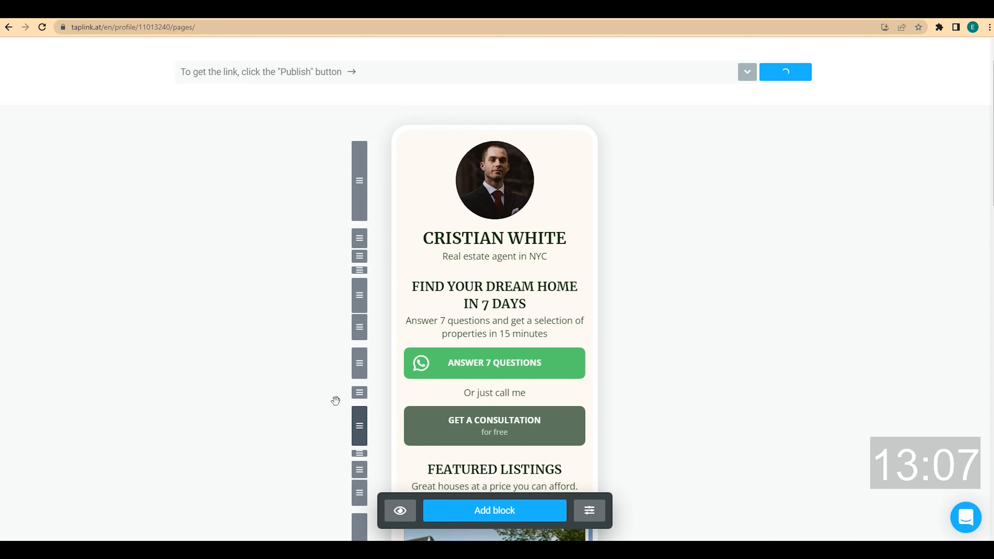
scroll(335, 401, down, 1)
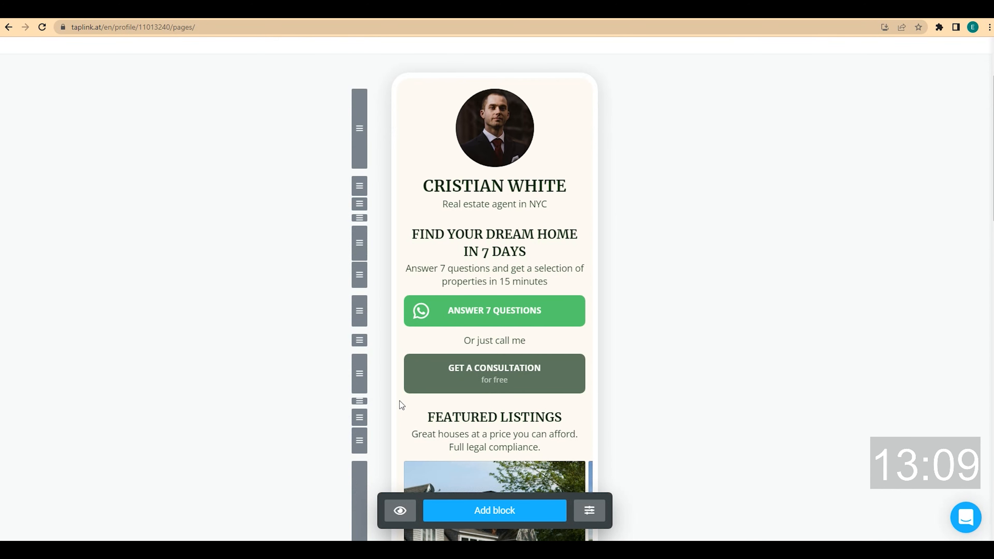
Duplicate an existing 1x spacer block for extra empty space
click(410, 403)
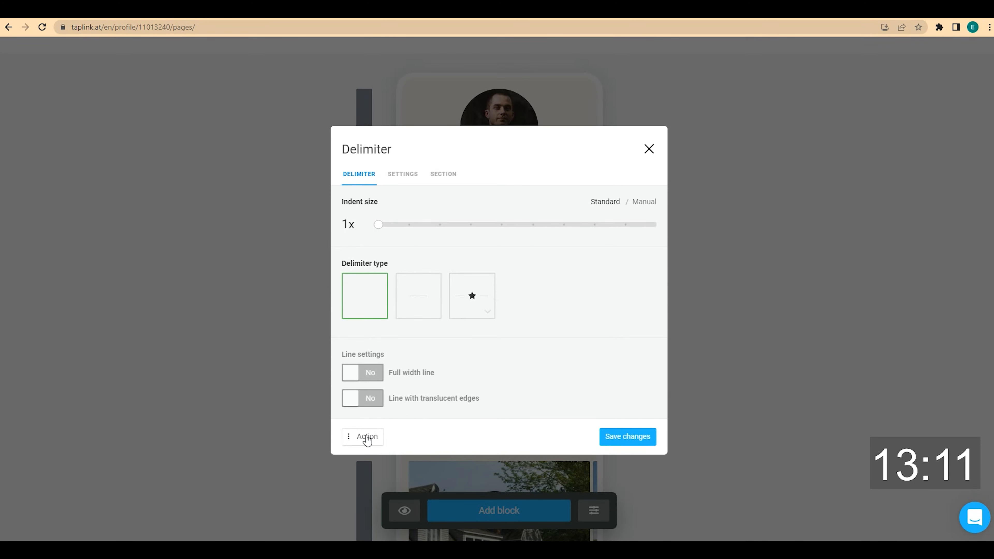
click(363, 436)
click(381, 368)
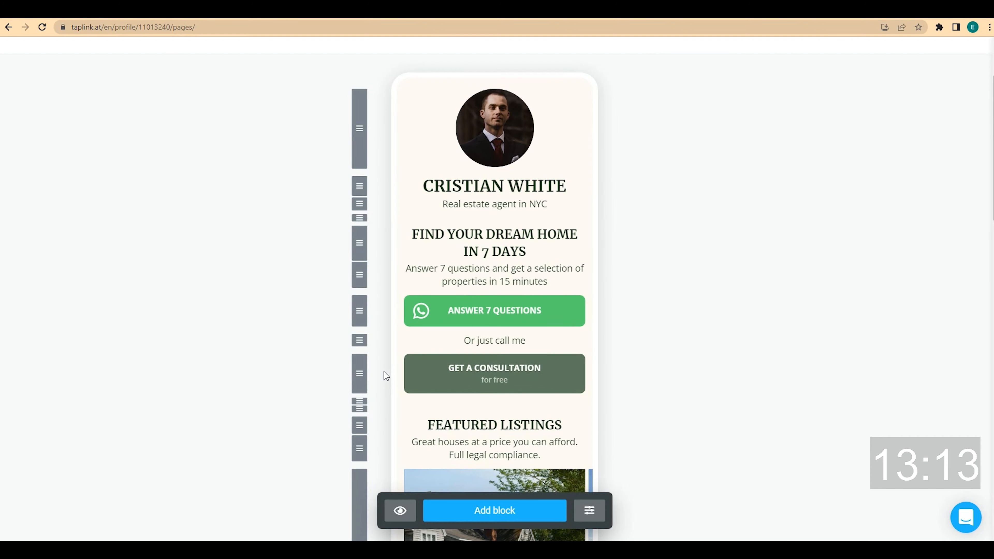
scroll(379, 321, down, 4)
scroll(378, 299, down, 4)
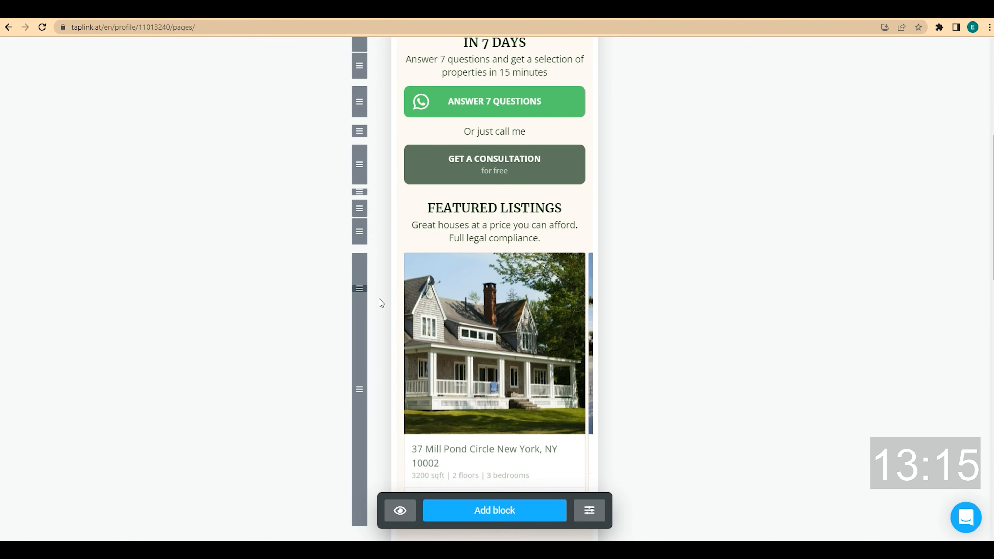
scroll(326, 328, down, 5)
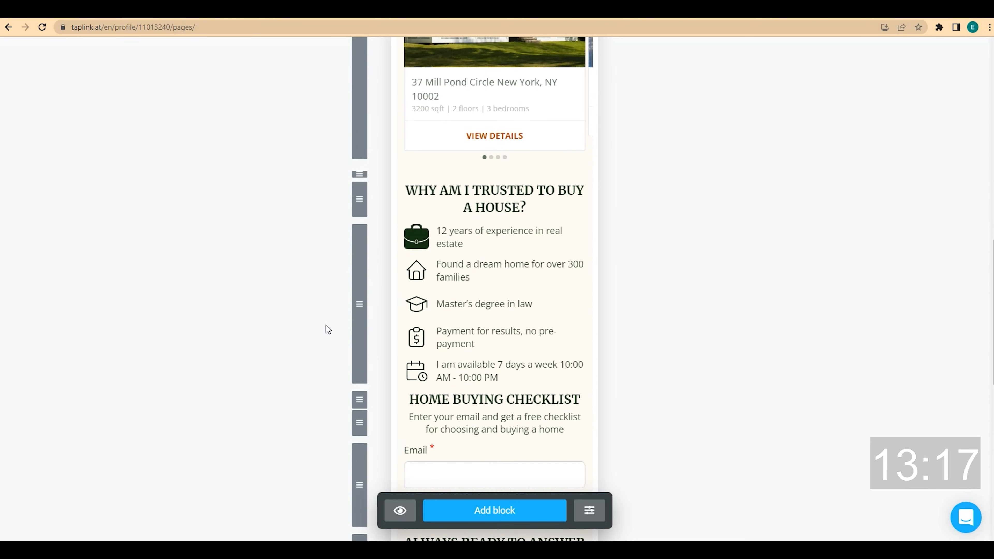
Duplicate the spacer before HOME BUYING CHECKLIST
click(376, 354)
click(364, 436)
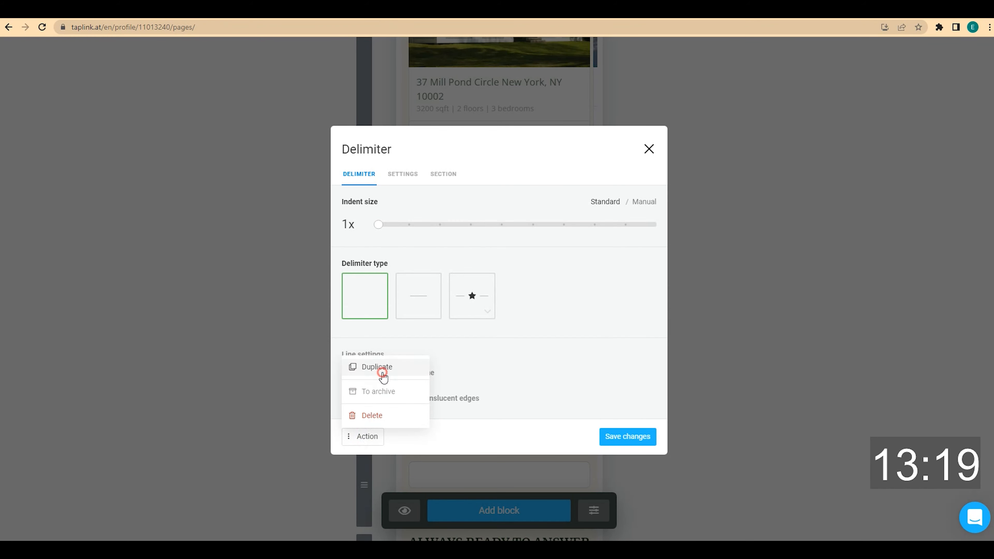
click(381, 368)
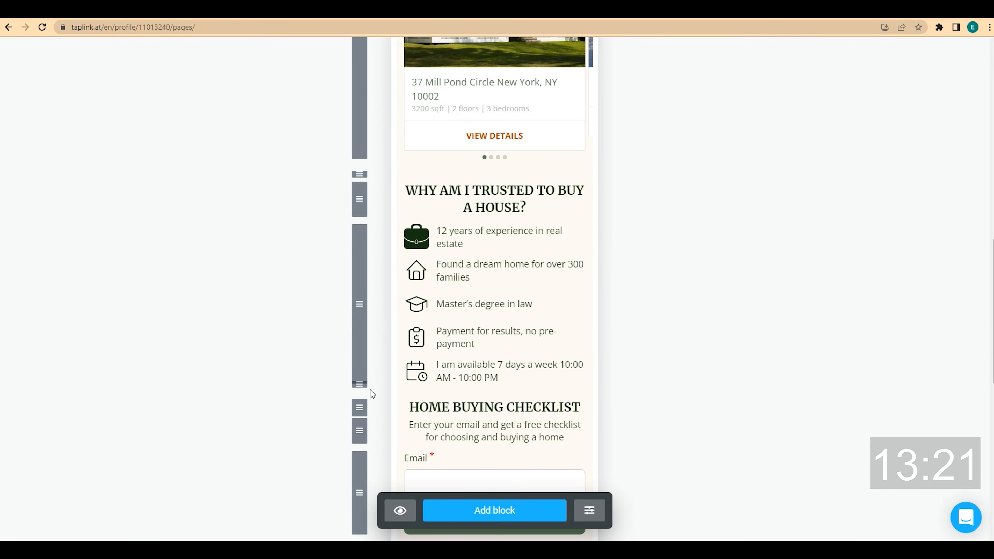
scroll(330, 321, down, 3)
scroll(330, 321, down, 1)
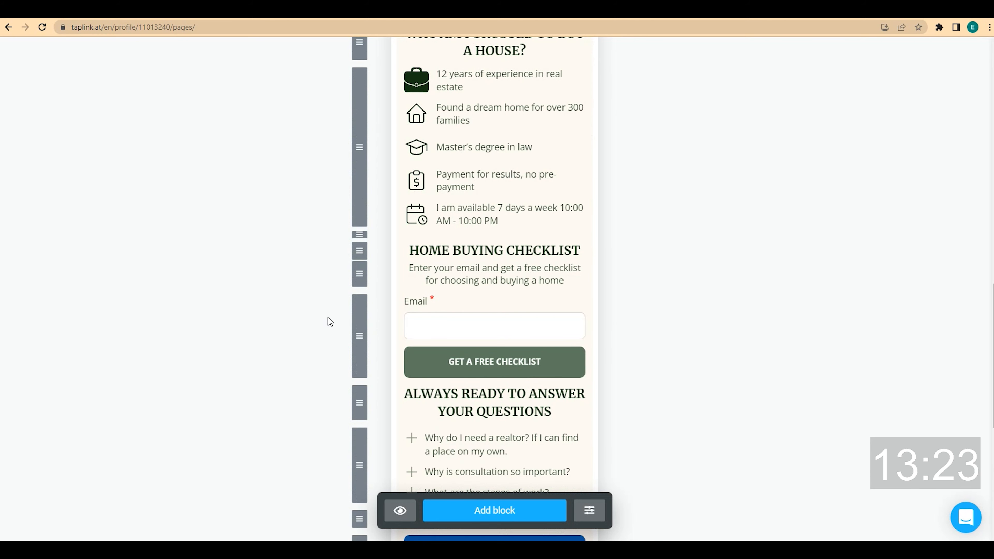
Duplicate the spacer before ALWAYS READY TO ANSWER
click(406, 240)
click(361, 436)
click(380, 374)
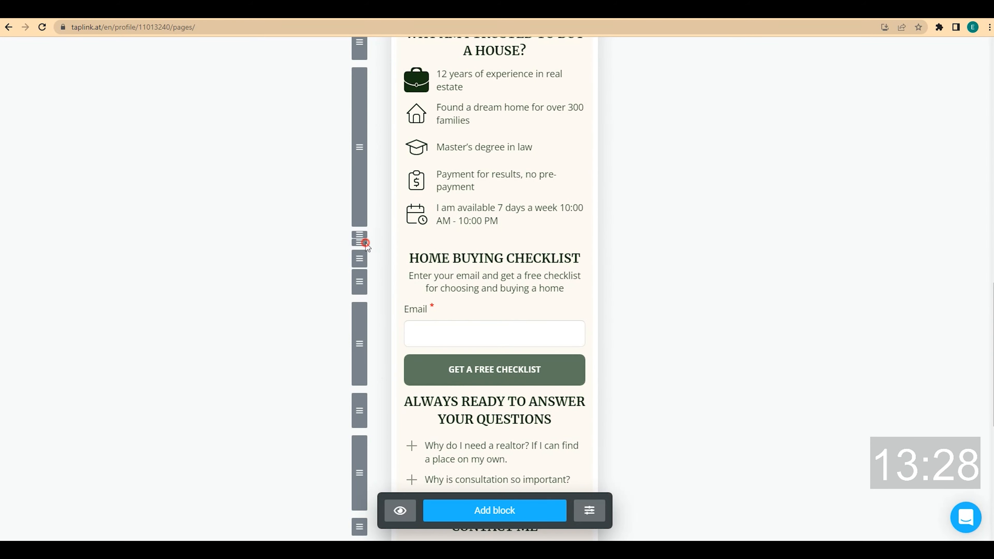
scroll(341, 330, down, 6)
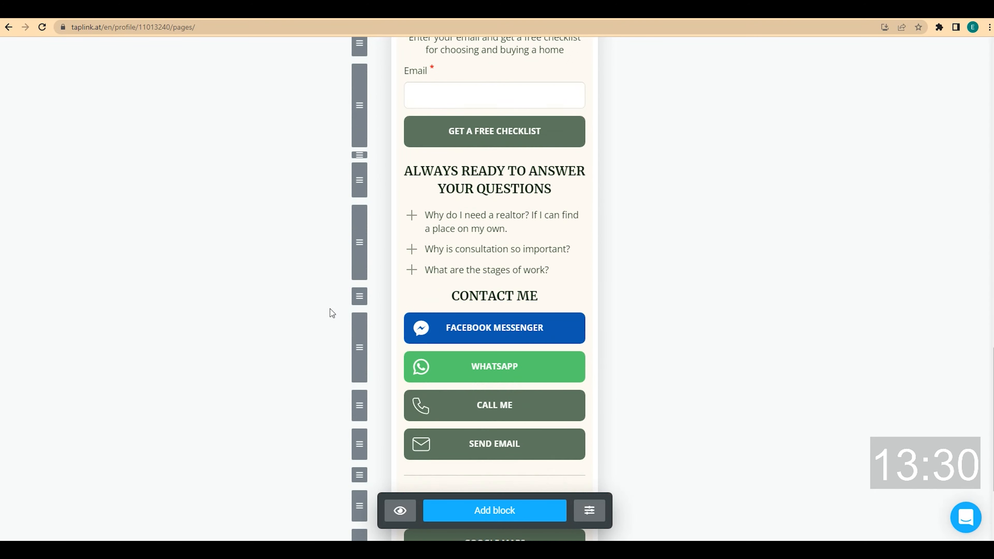
scroll(332, 309, up, 2)
Duplicate the spacer before CONTACT ME and return to the top of the editor
click(409, 231)
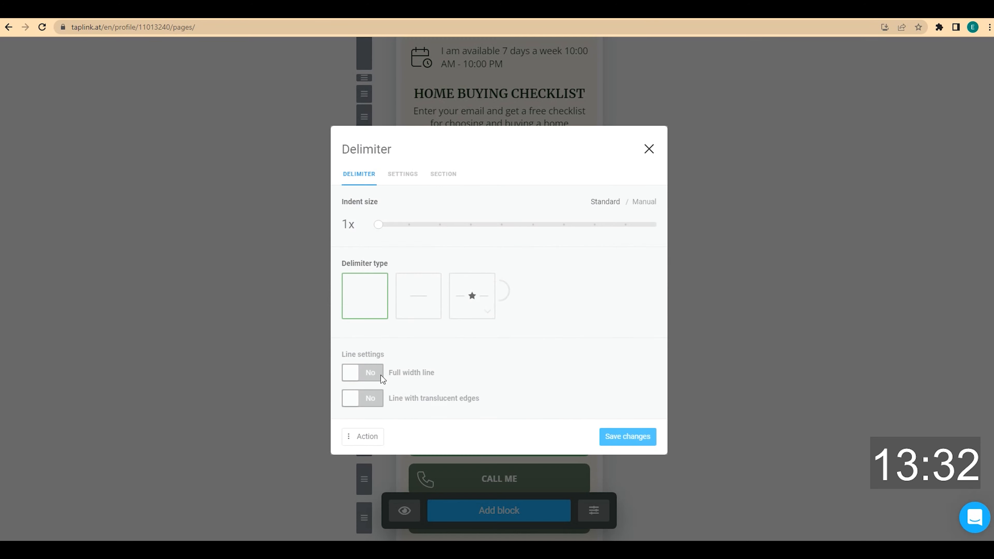
click(362, 436)
click(379, 373)
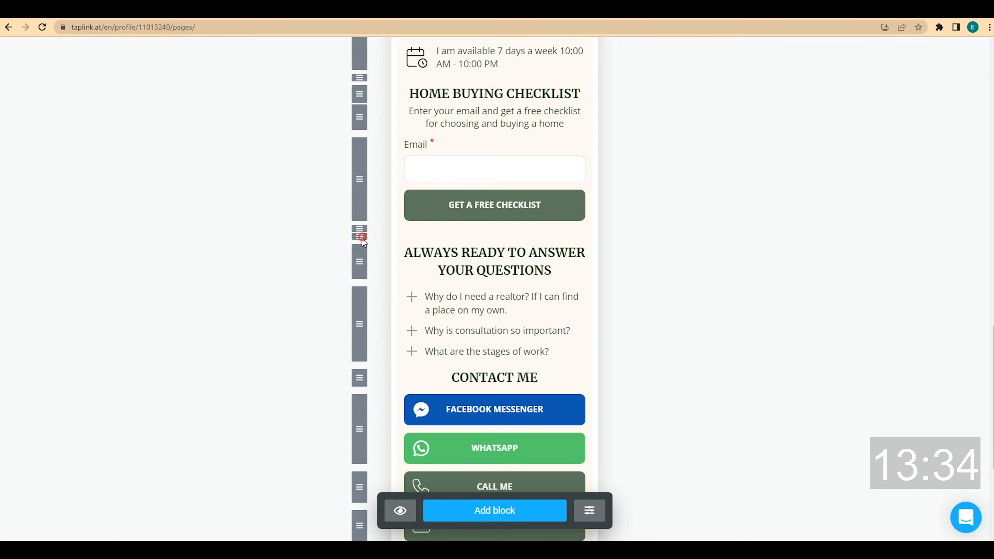
scroll(328, 326, down, 2)
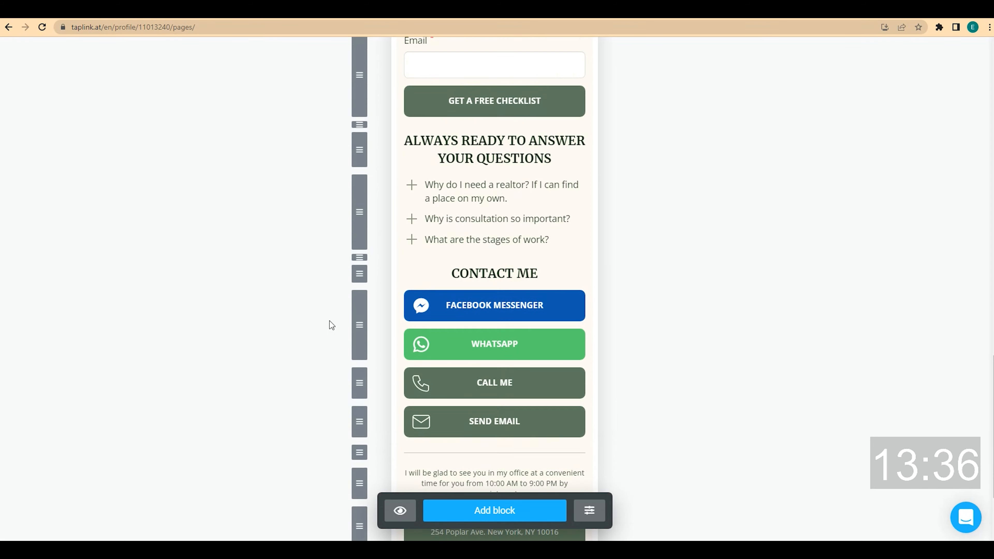
scroll(332, 325, up, 3)
scroll(329, 321, up, 15)
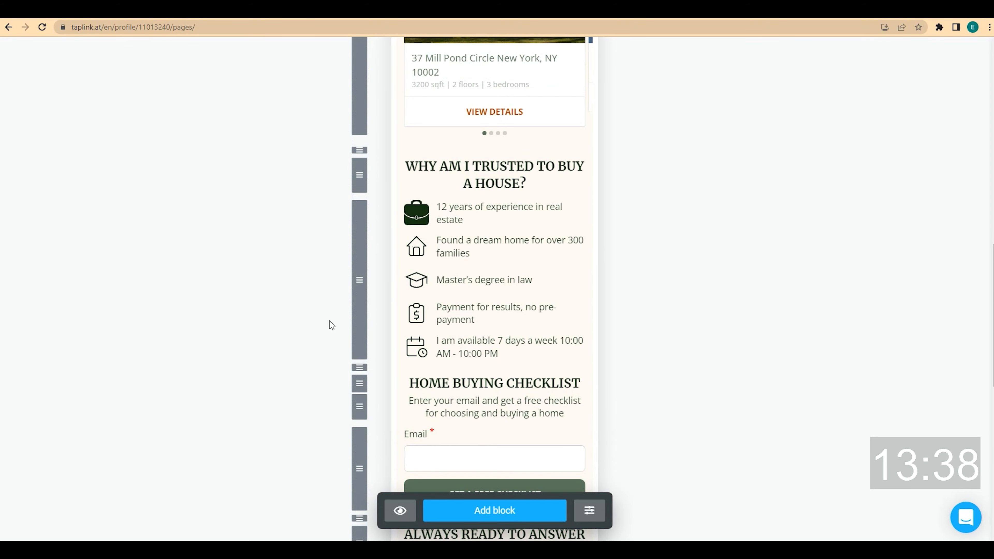
scroll(329, 321, up, 5)
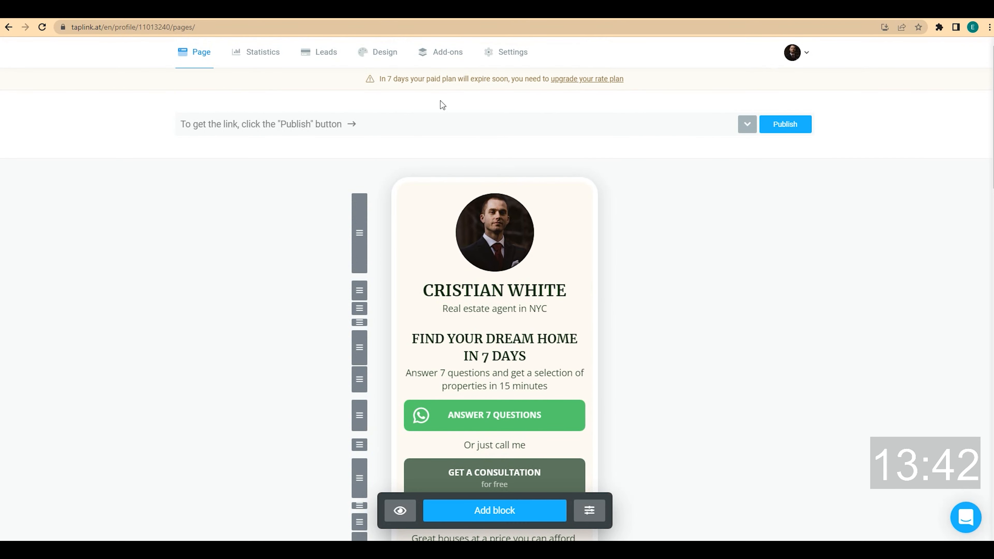
Find the dark template in the Advanced Business designs, preview it, and apply it to the page
click(380, 58)
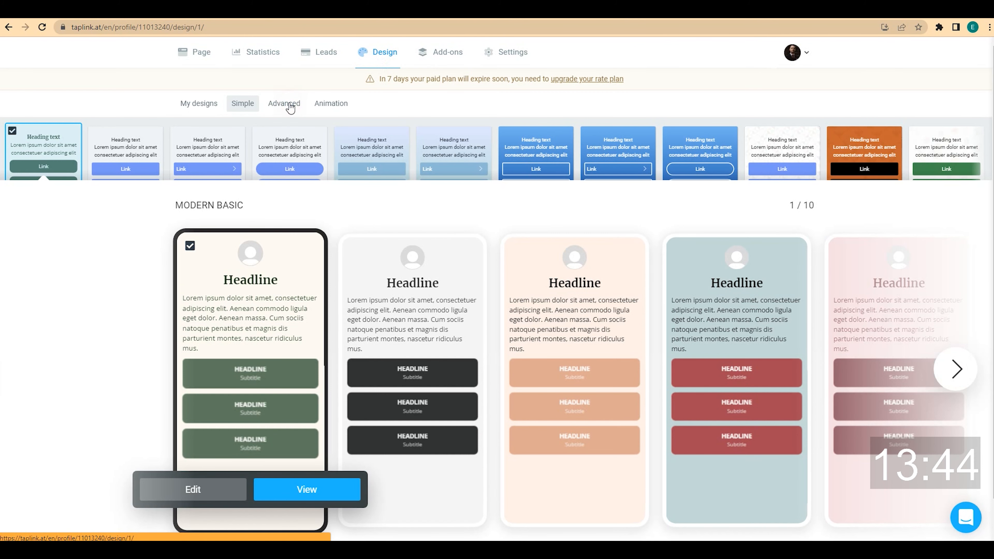
click(290, 108)
click(371, 151)
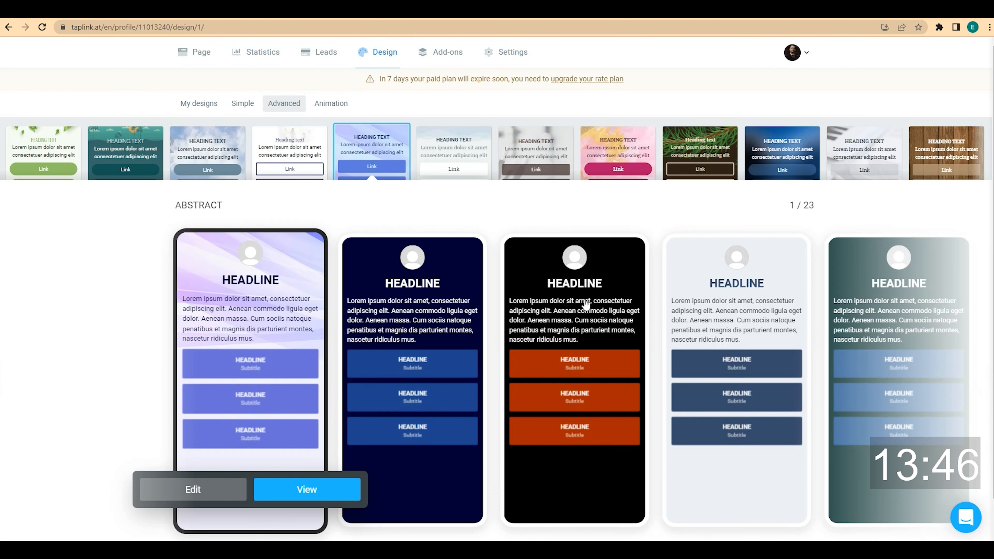
click(957, 367)
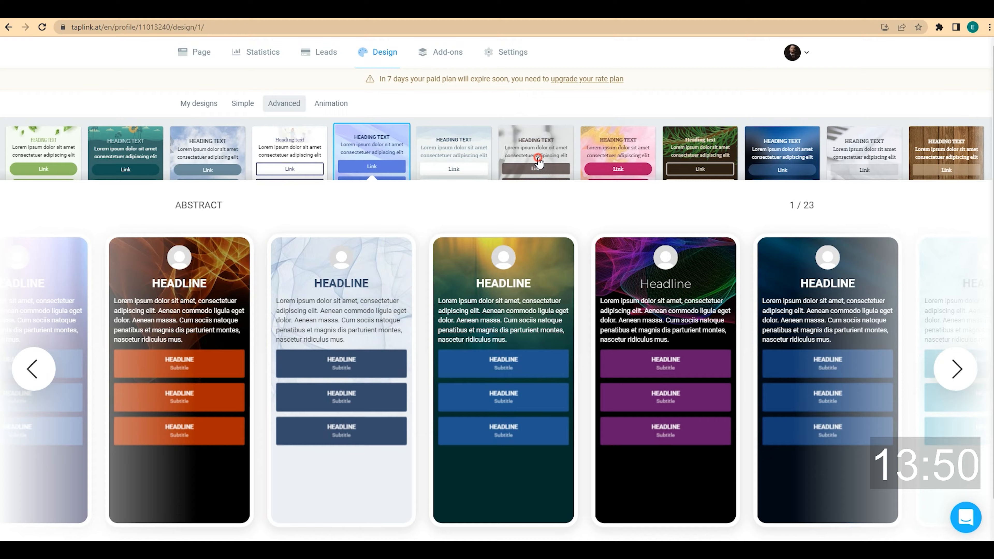
click(539, 161)
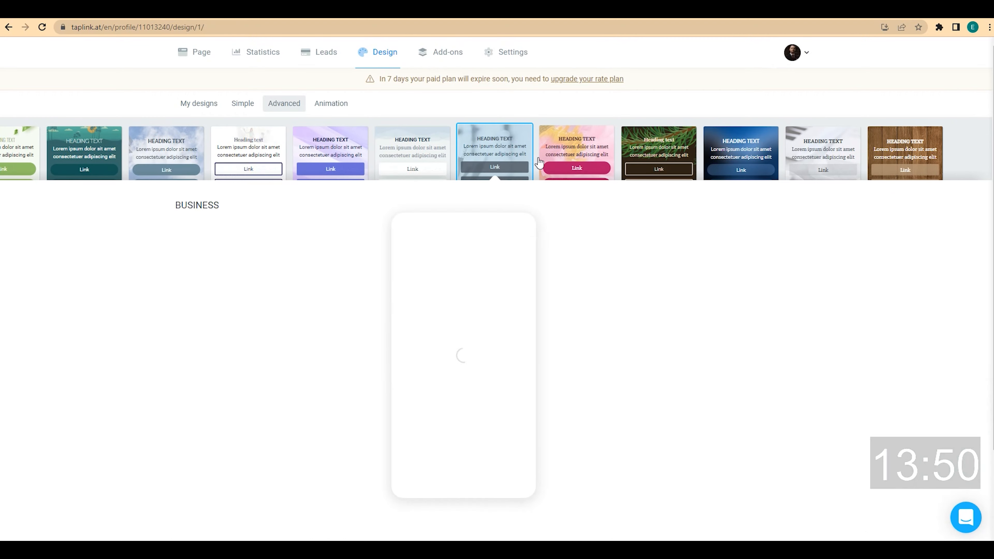
click(559, 276)
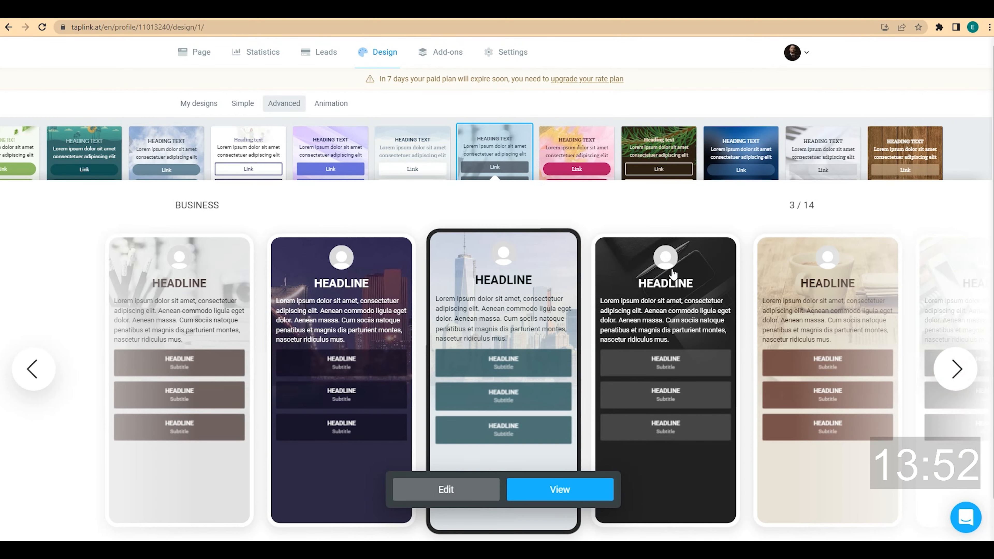
click(695, 263)
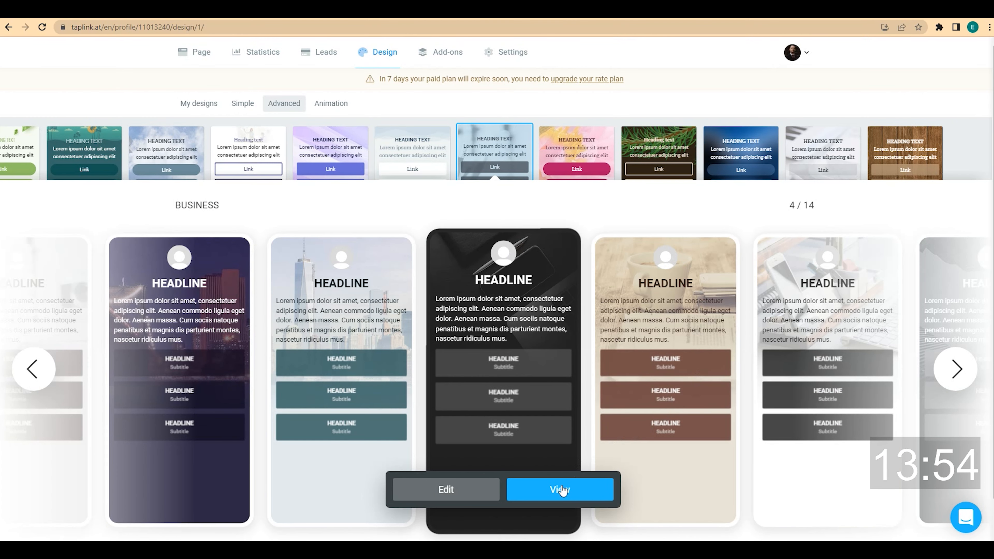
click(558, 496)
scroll(569, 259, down, 10)
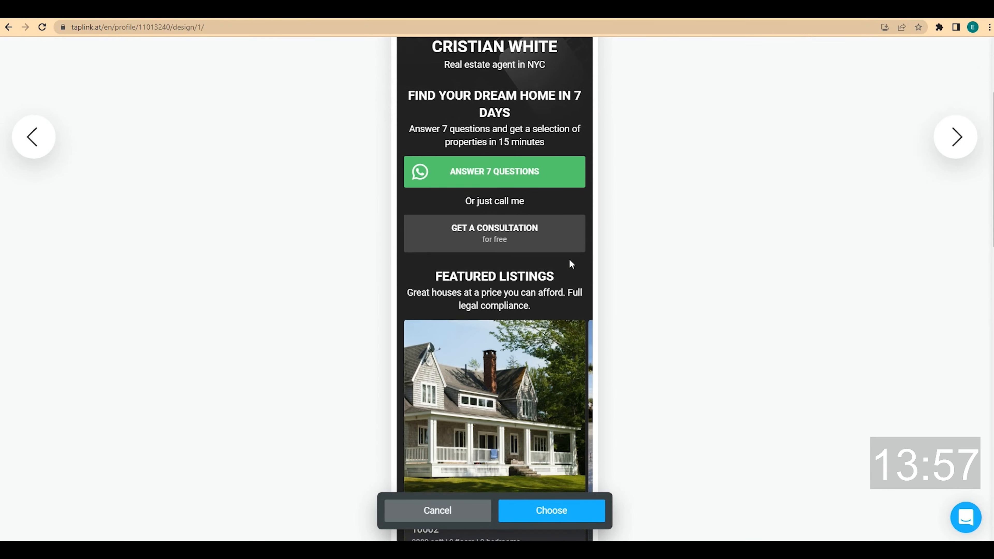
scroll(571, 264, down, 12)
scroll(571, 264, up, 20)
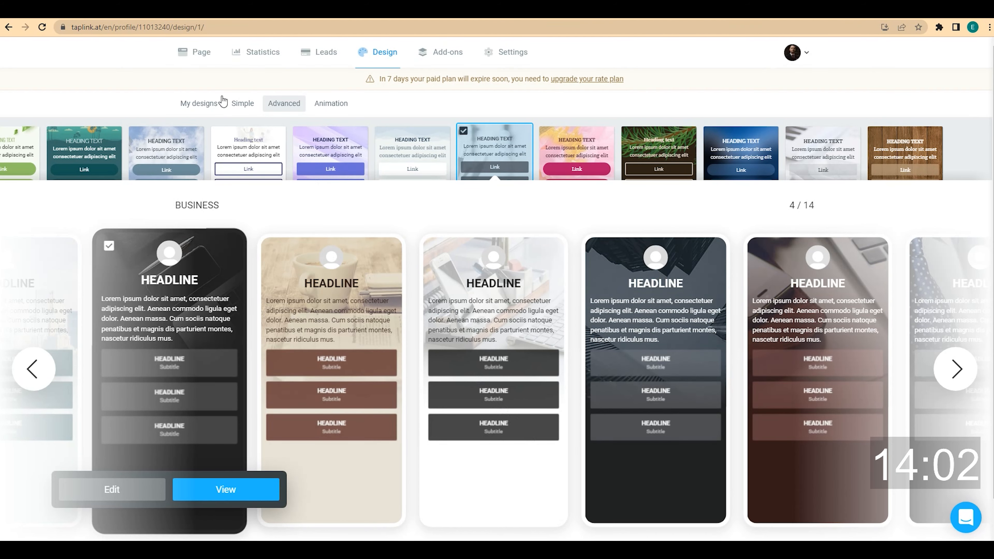
click(195, 59)
Start a new section at the FIND YOUR DREAM HOME IN 7 DAYS heading block
scroll(672, 293, down, 3)
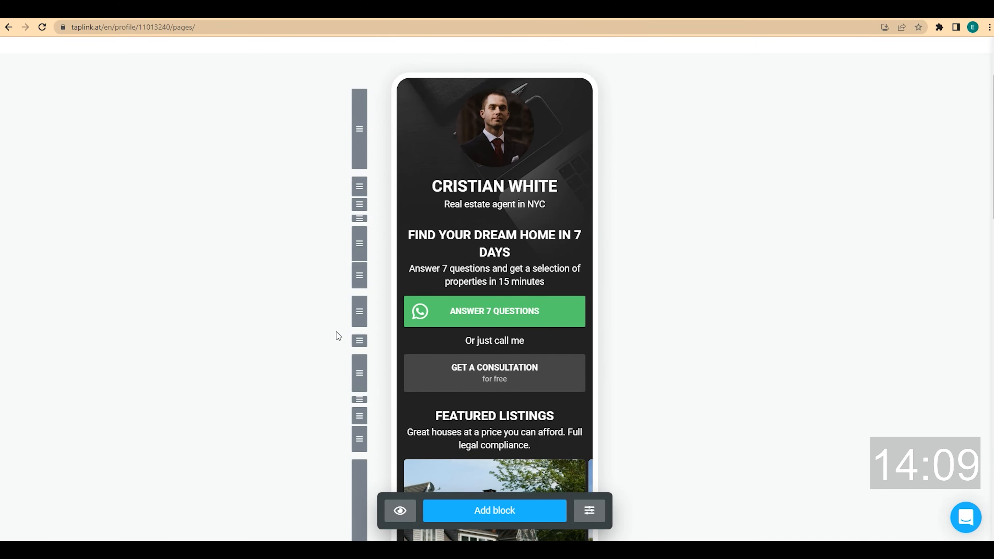
scroll(686, 312, down, 20)
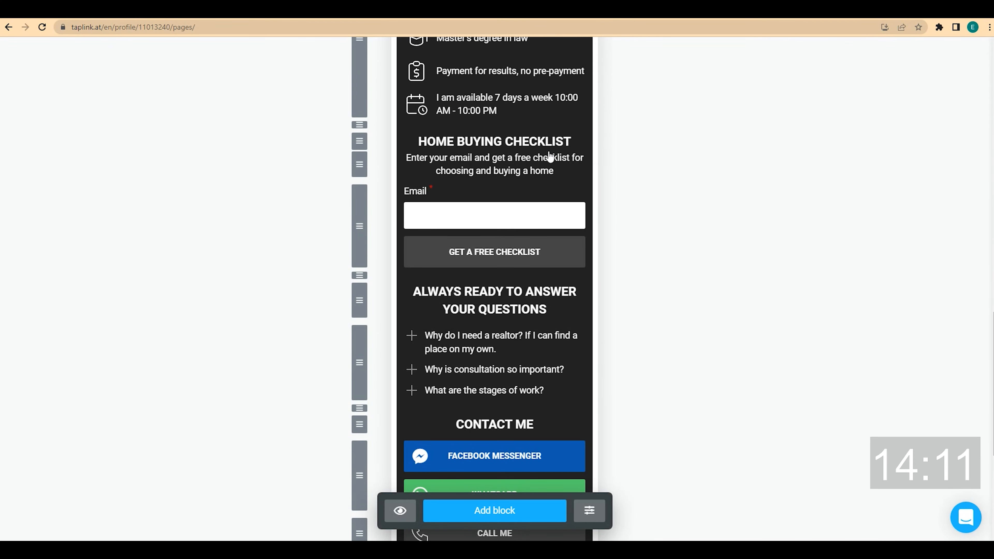
scroll(646, 240, up, 20)
scroll(647, 240, down, 4)
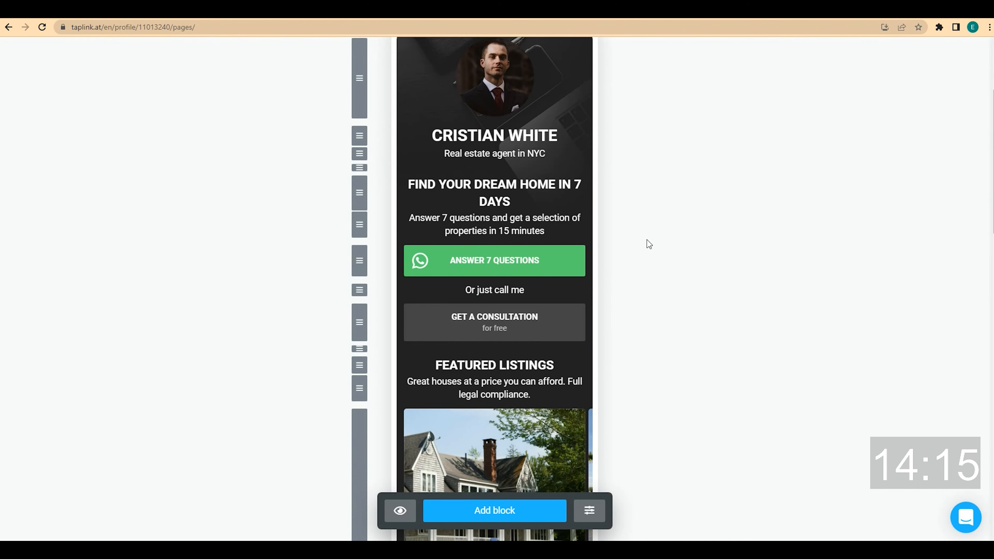
click(503, 187)
click(427, 215)
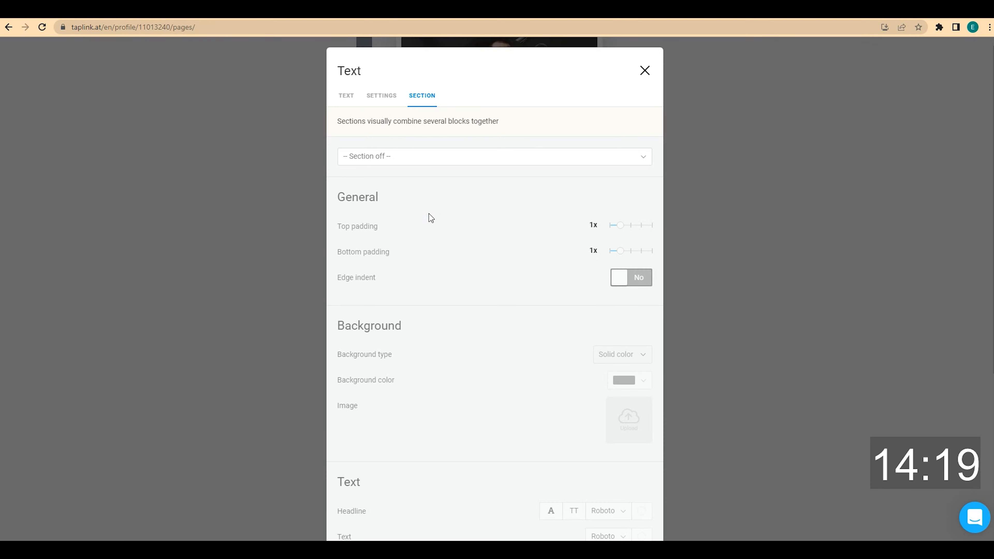
click(424, 161)
click(413, 194)
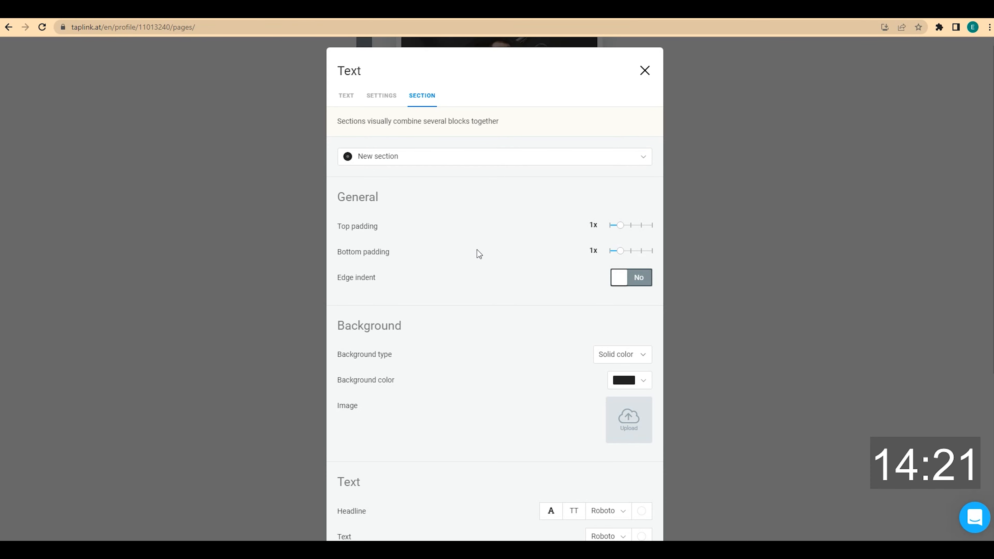
Set the section's top and bottom padding to 2x and its background to black
drag(621, 226, 630, 226)
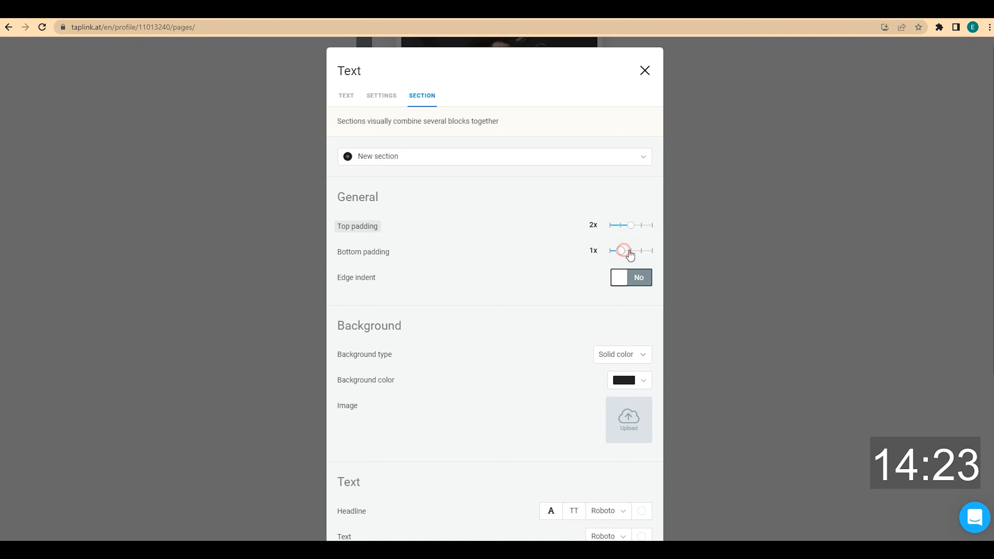
click(628, 251)
scroll(561, 257, down, 4)
click(643, 224)
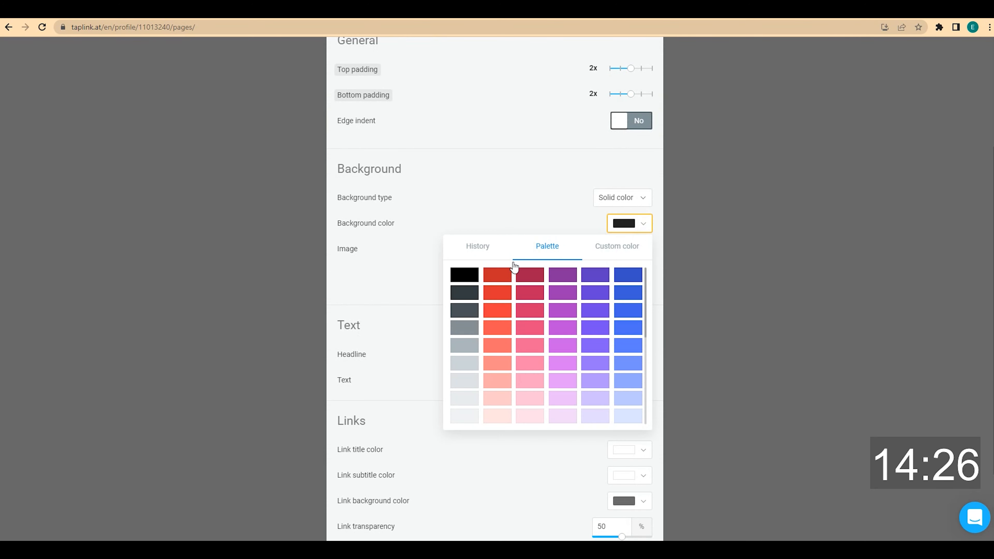
click(465, 274)
scroll(483, 259, down, 2)
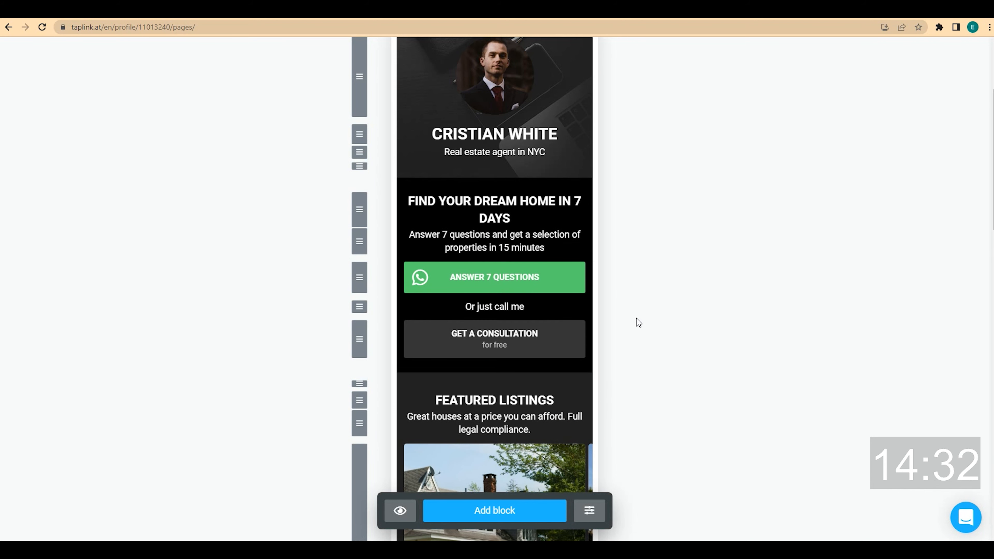
Start a new section at the HOME BUYING CHECKLIST heading block
scroll(638, 318, down, 5)
scroll(637, 317, down, 12)
scroll(535, 260, up, 2)
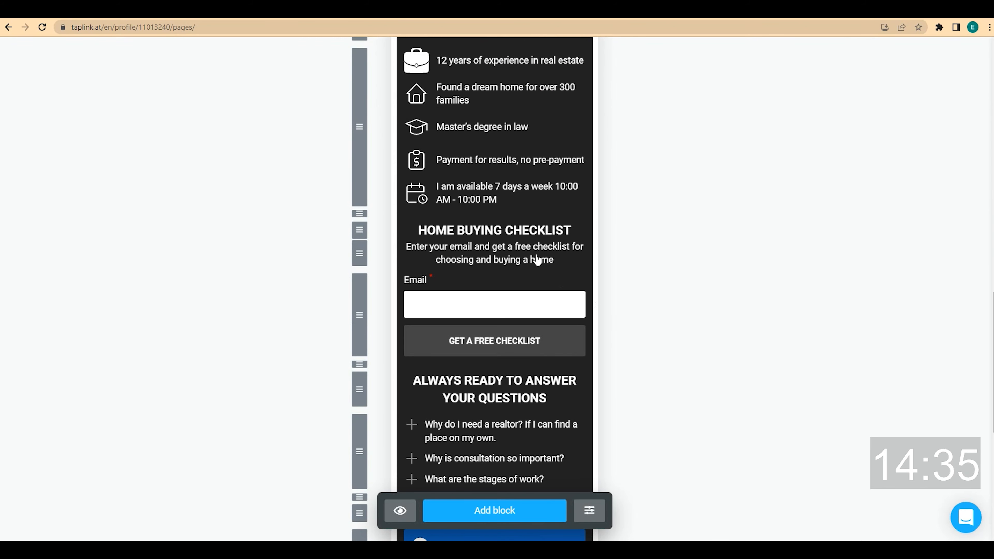
click(517, 232)
click(425, 215)
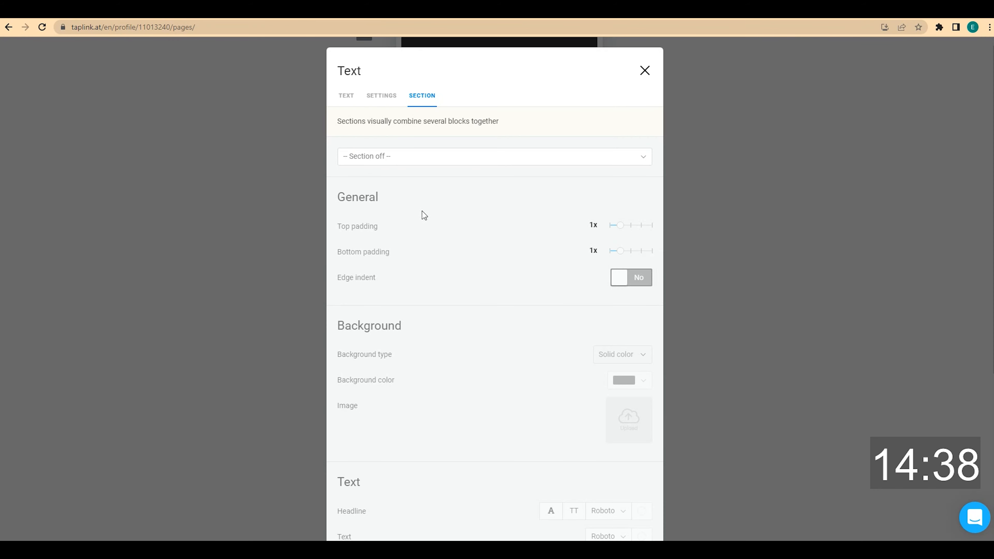
click(403, 157)
click(392, 193)
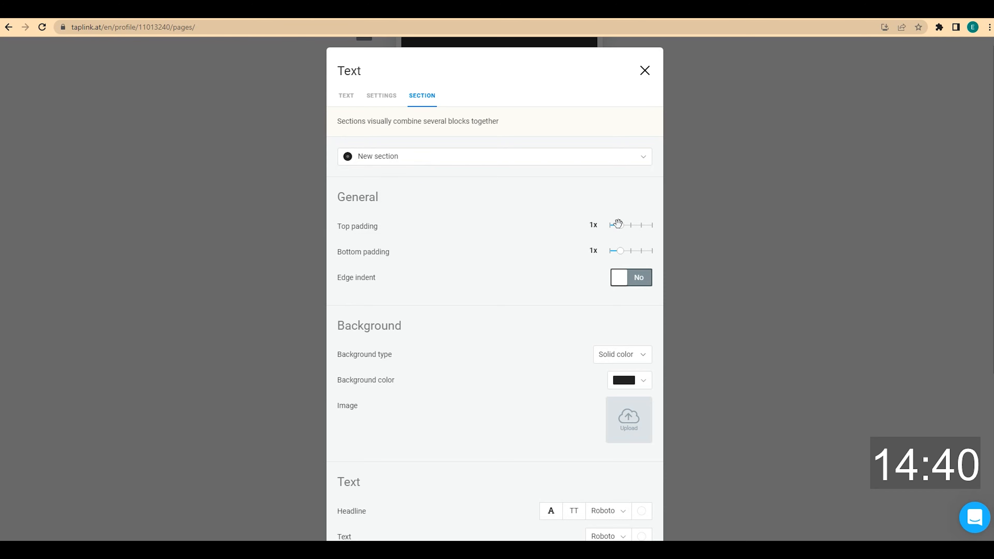
Give that section 2x top and bottom padding and a black background, then save
drag(617, 223, 628, 253)
scroll(626, 255, down, 4)
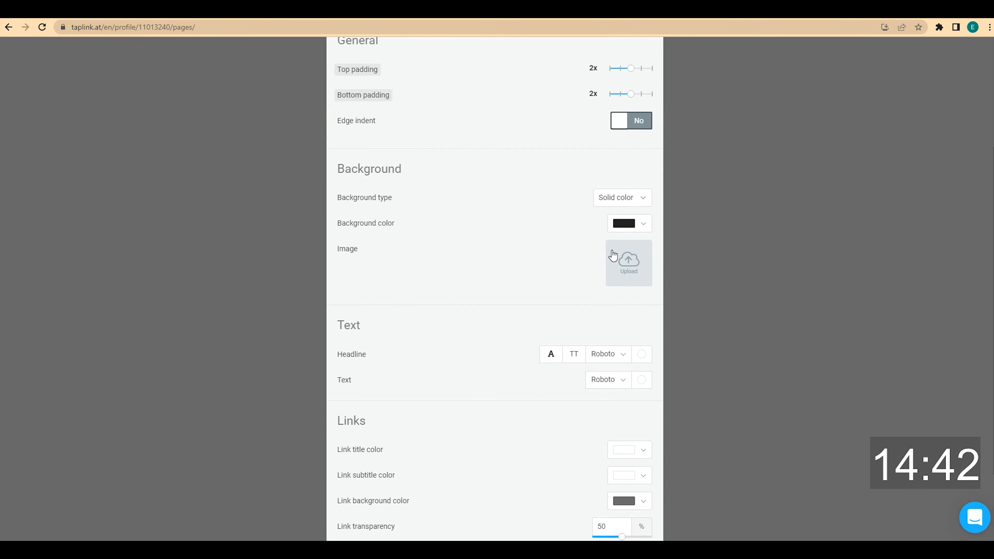
click(629, 223)
click(468, 275)
scroll(458, 266, down, 3)
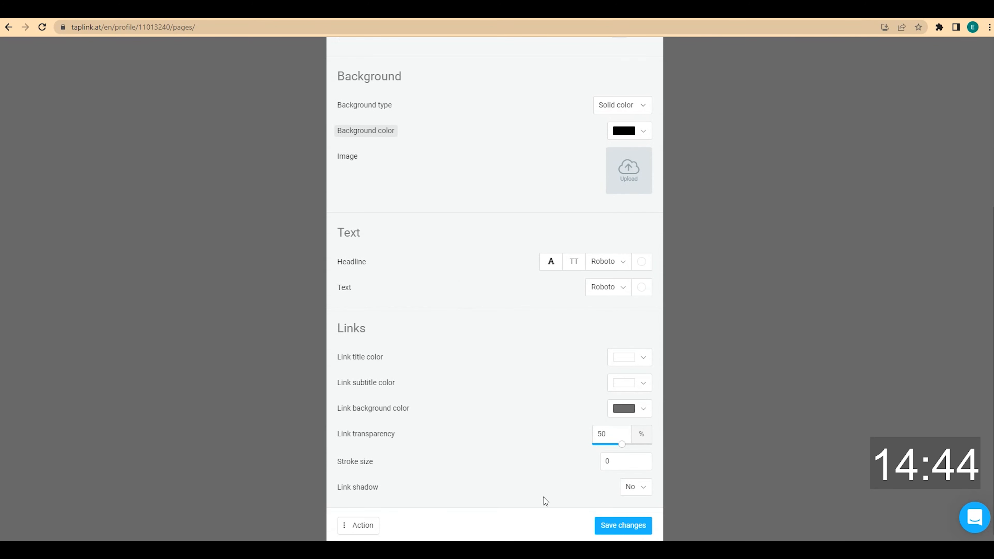
click(621, 525)
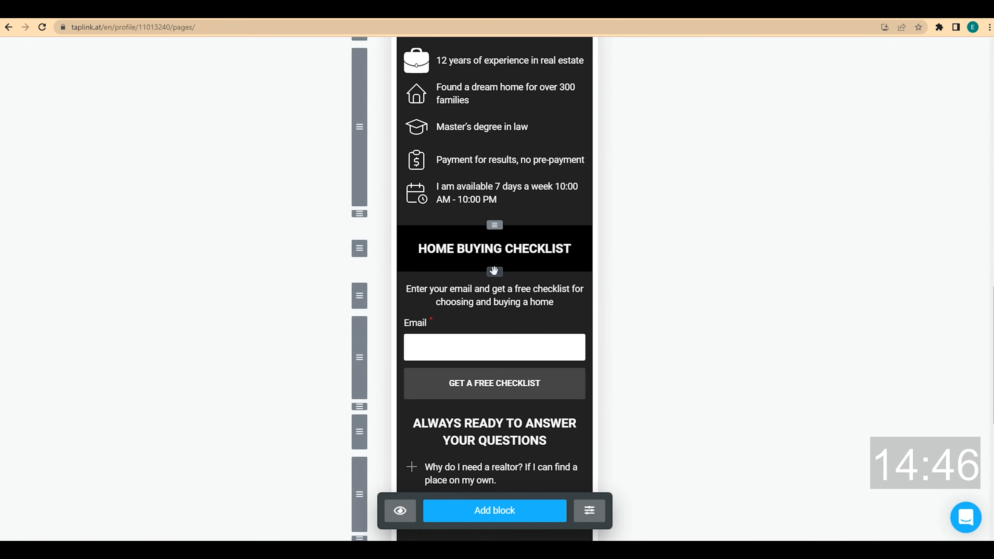
scroll(634, 335, down, 8)
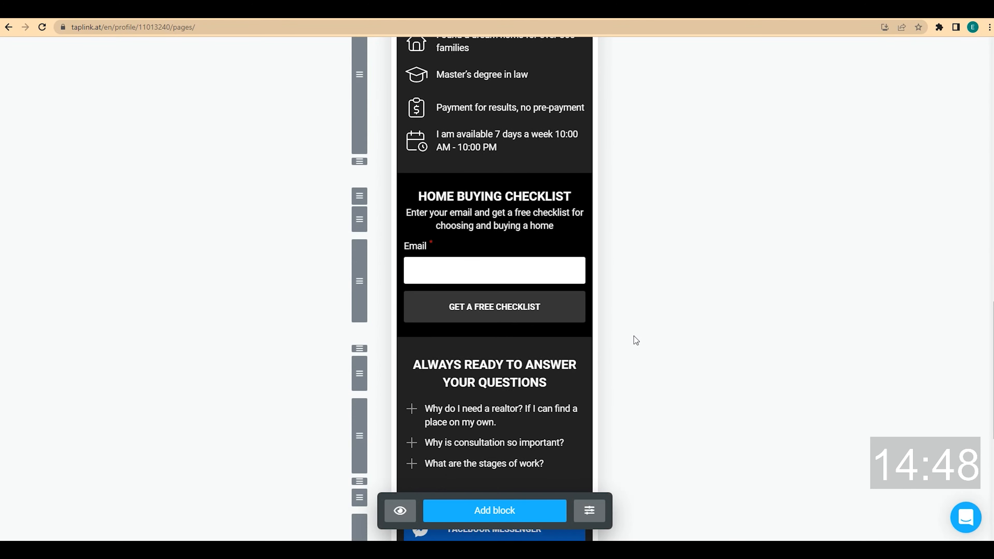
scroll(634, 337, up, 15)
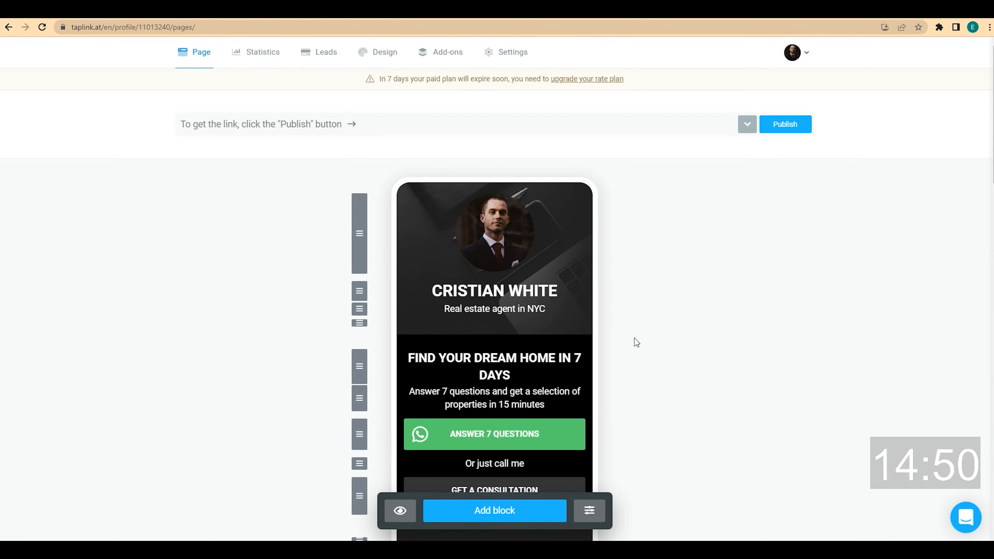
click(794, 127)
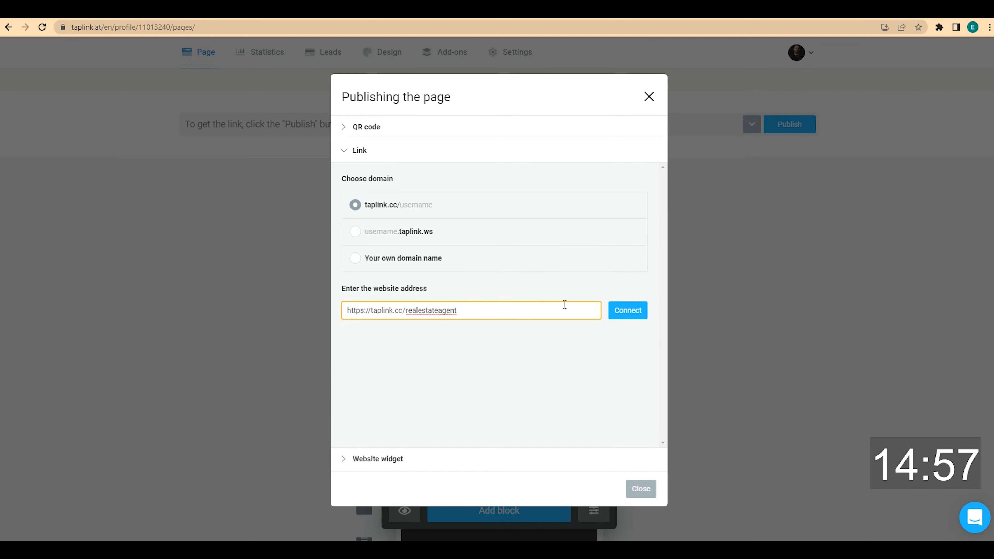
click(626, 312)
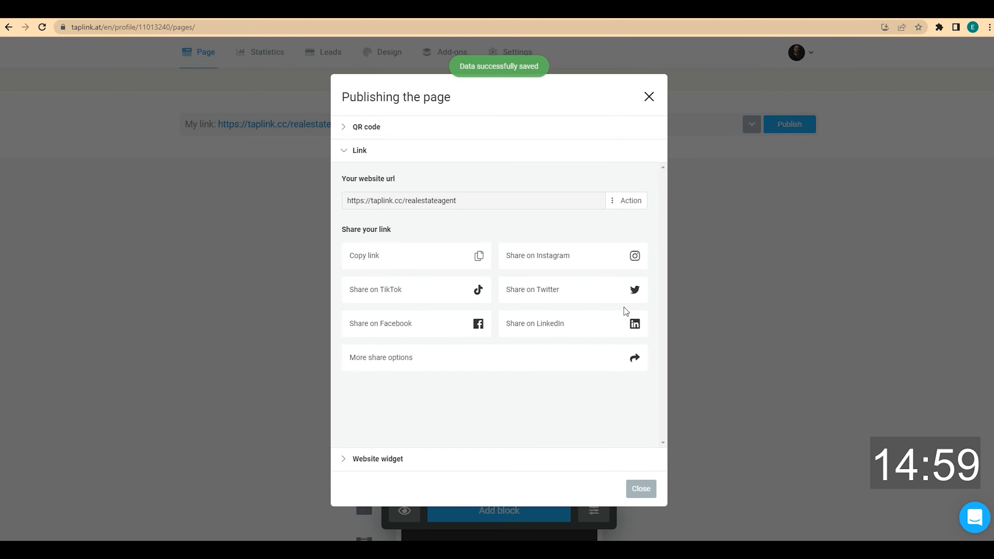
click(378, 260)
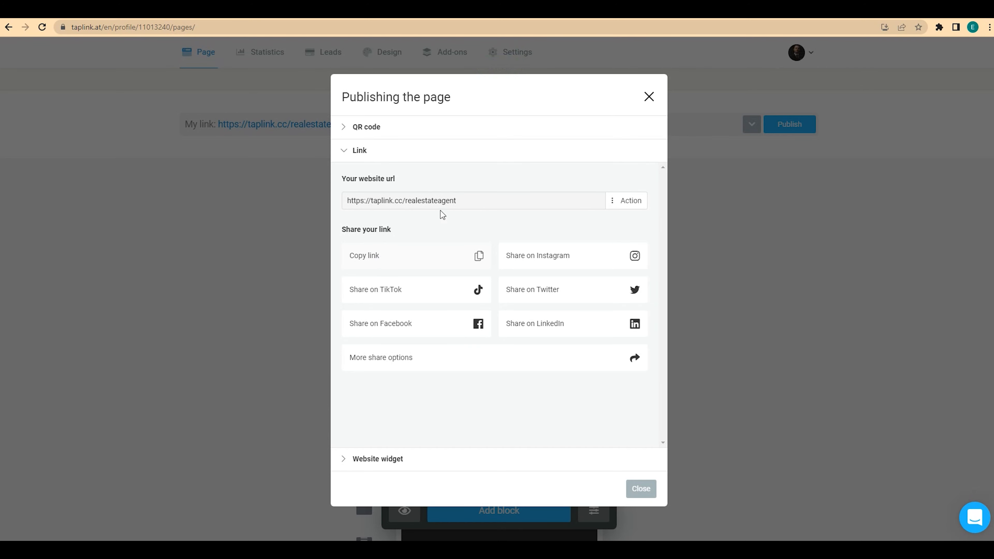
click(646, 96)
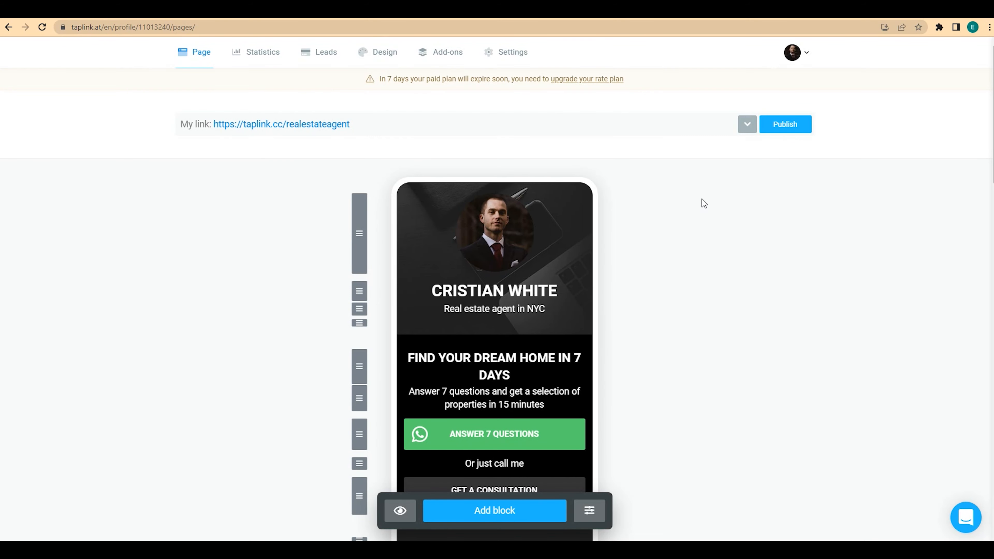
Open the live page at taplink.cc/realestateagent and scroll through the finished dark design
click(336, 128)
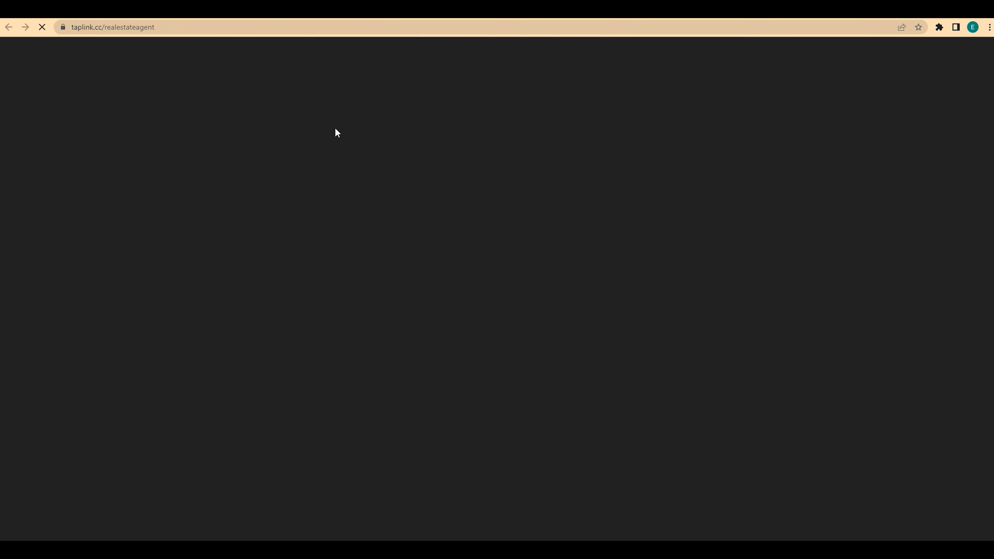
scroll(334, 126, down, 10)
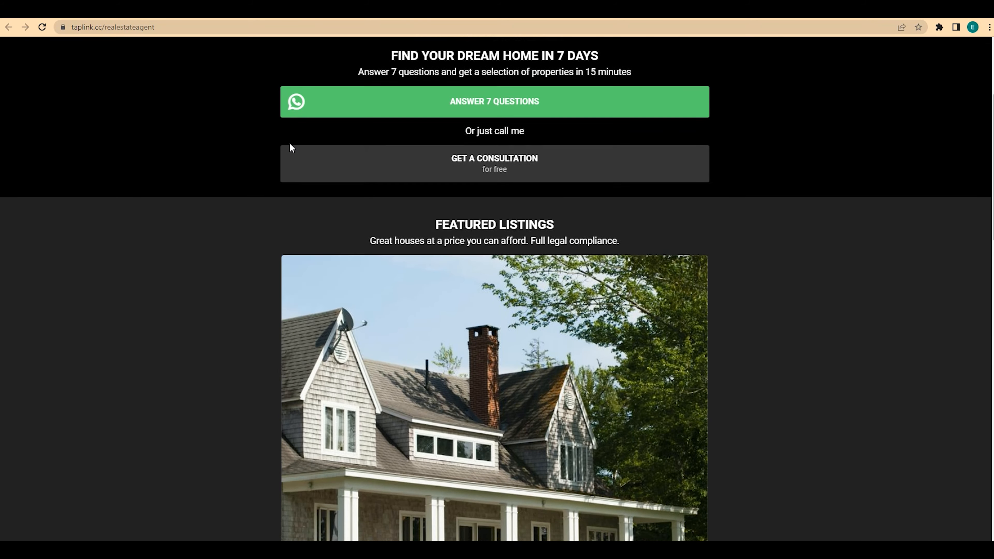
scroll(275, 154, down, 10)
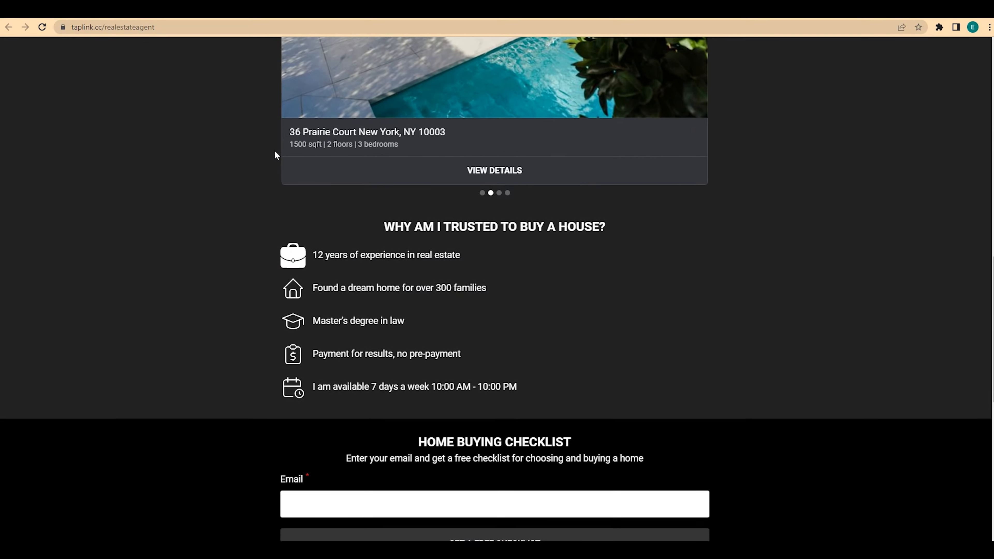
scroll(276, 155, down, 5)
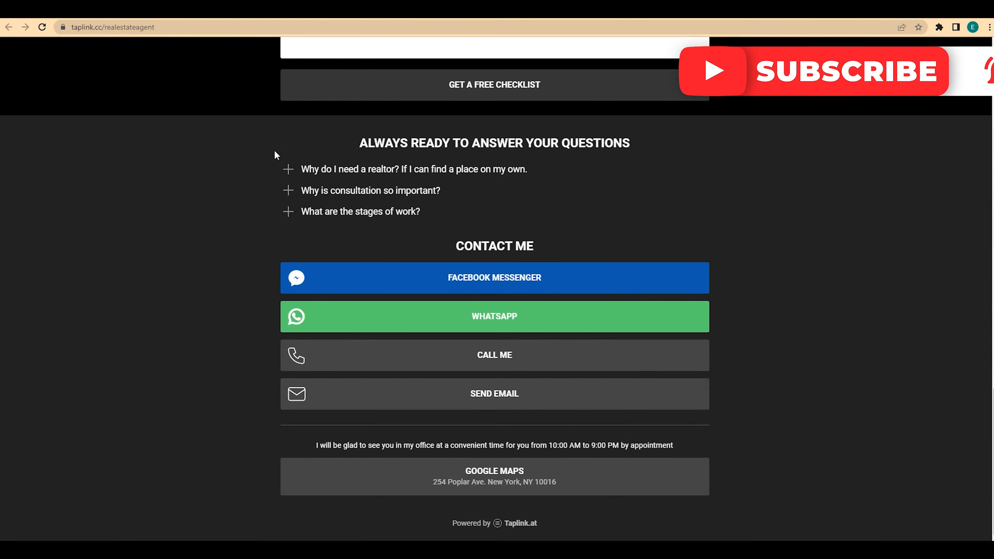
scroll(276, 155, up, 8)
scroll(276, 154, up, 15)
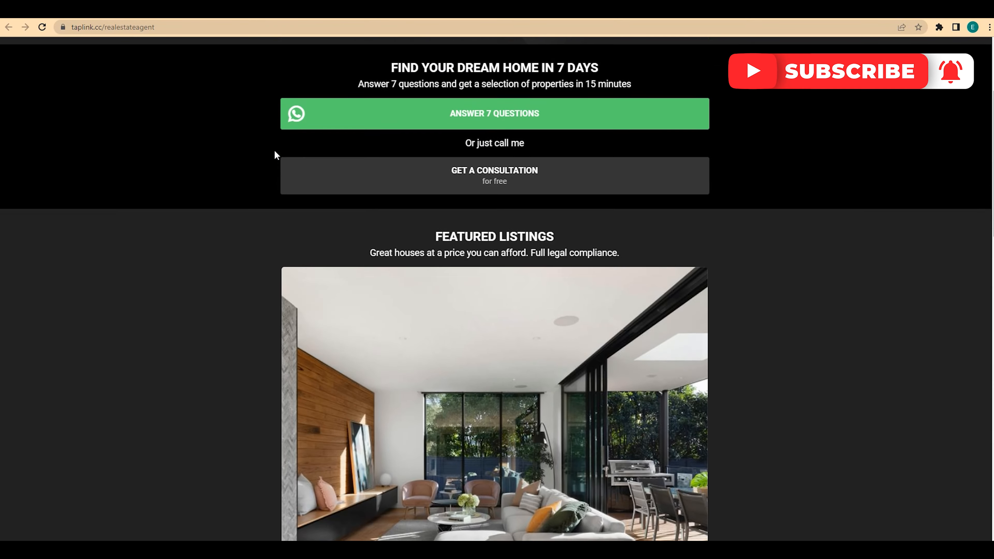